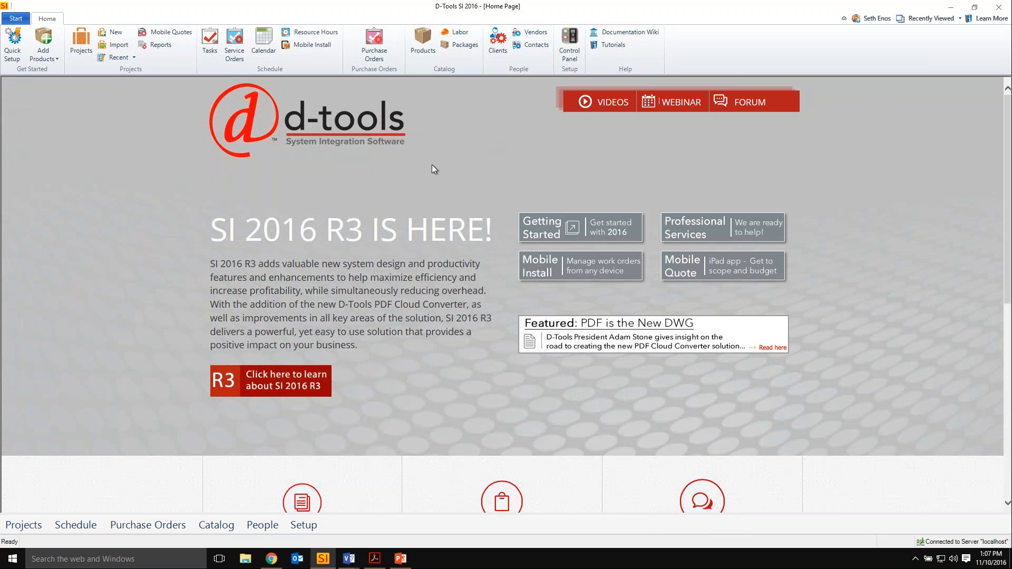
# Switch to Mobile Install in Chrome and open the not-started task Install Media Room Access Control.
pyautogui.click(268, 565)
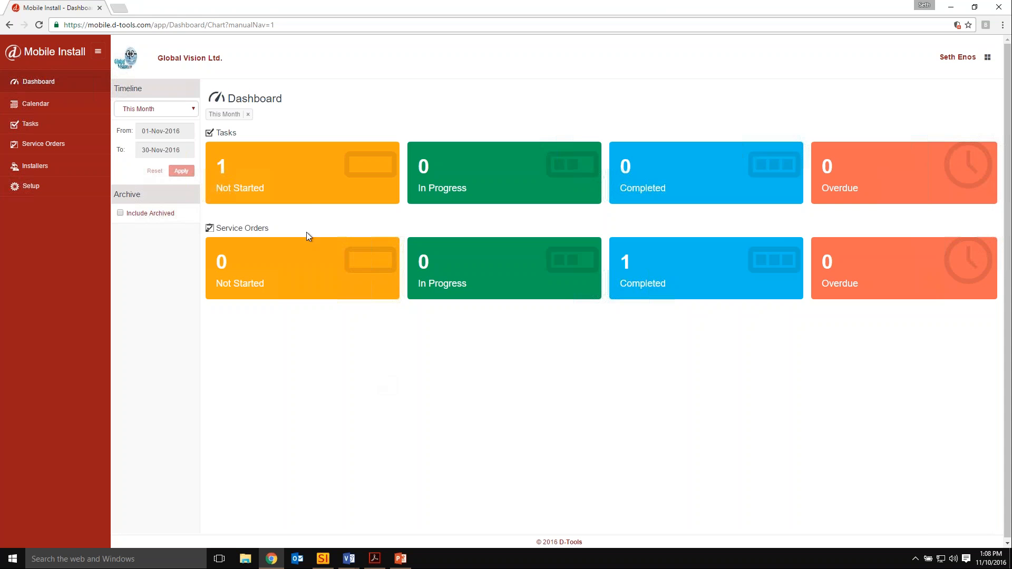
pyautogui.click(312, 184)
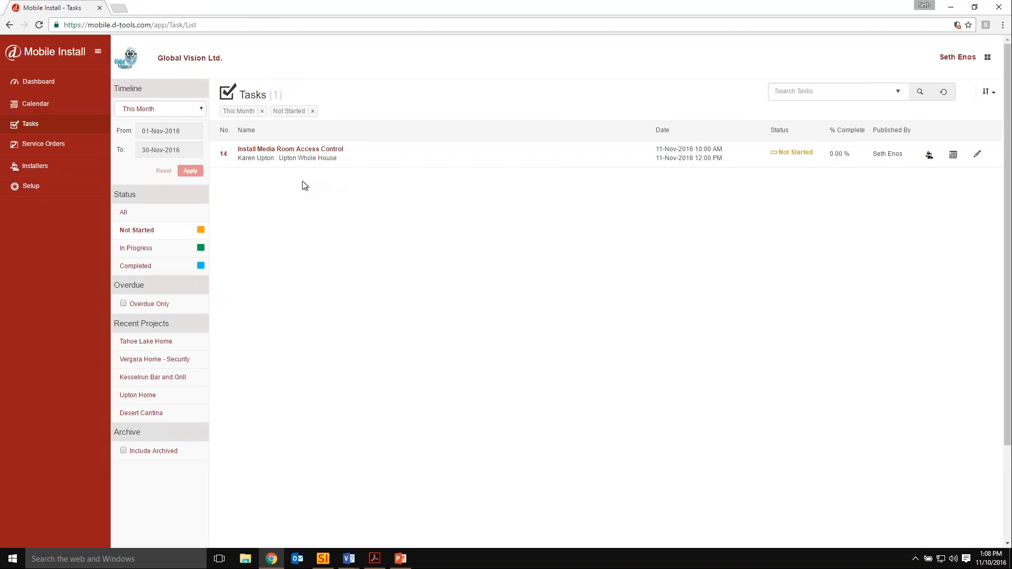
pyautogui.click(269, 149)
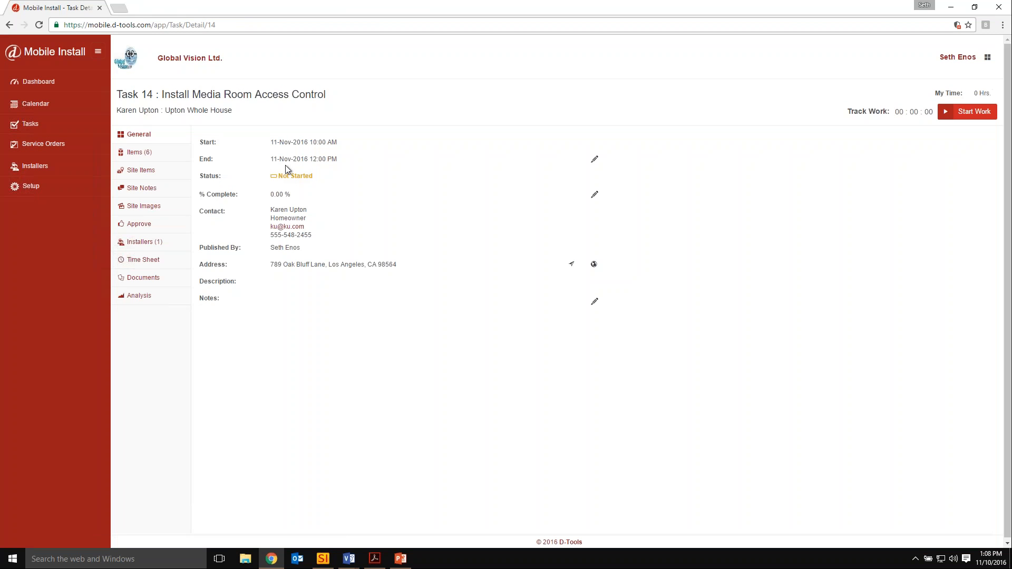
# Mark all items of the Install Media Room Access Control task as picked.
pyautogui.click(149, 155)
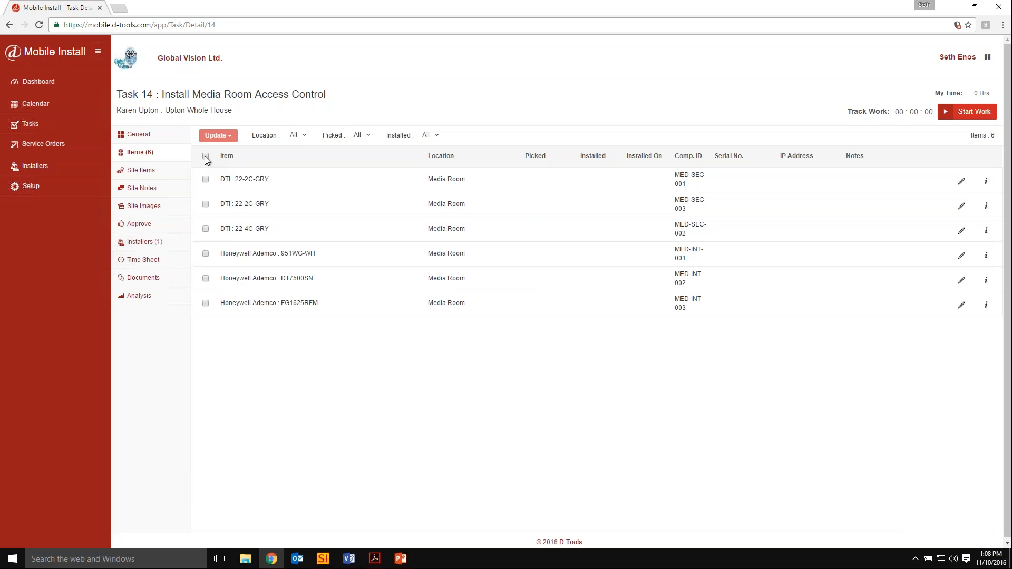
pyautogui.click(206, 180)
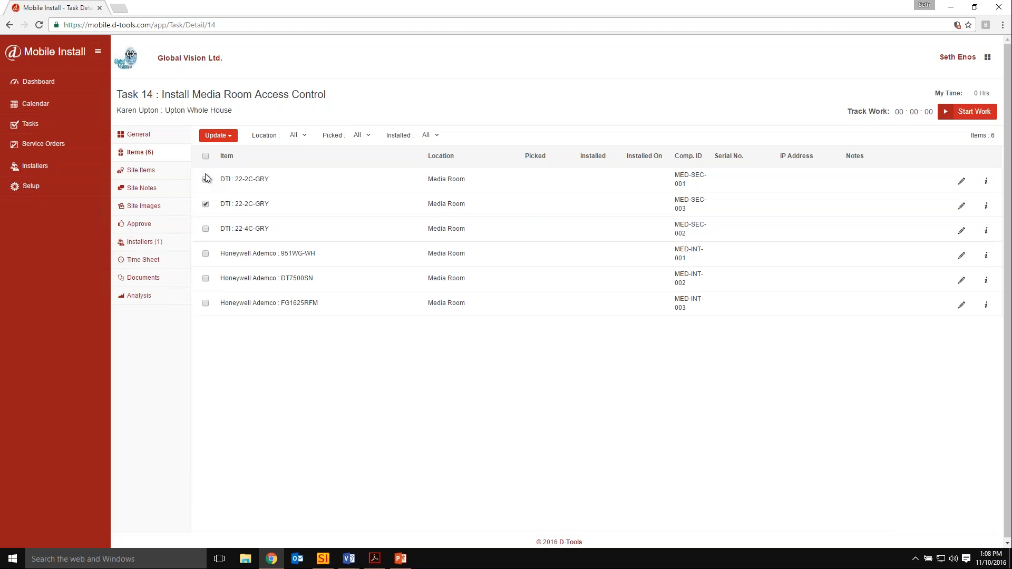
pyautogui.click(205, 157)
pyautogui.click(228, 137)
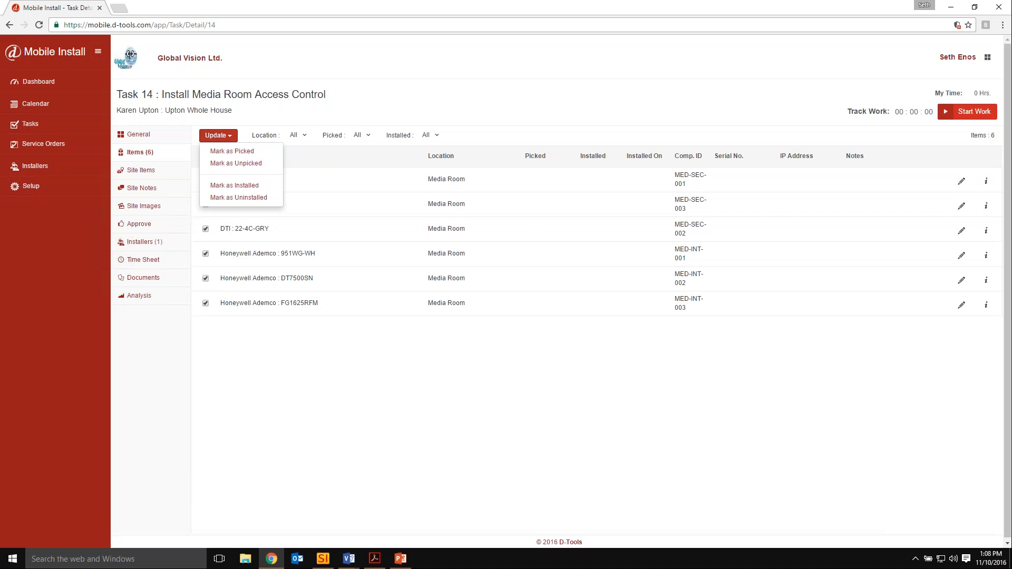
pyautogui.click(254, 153)
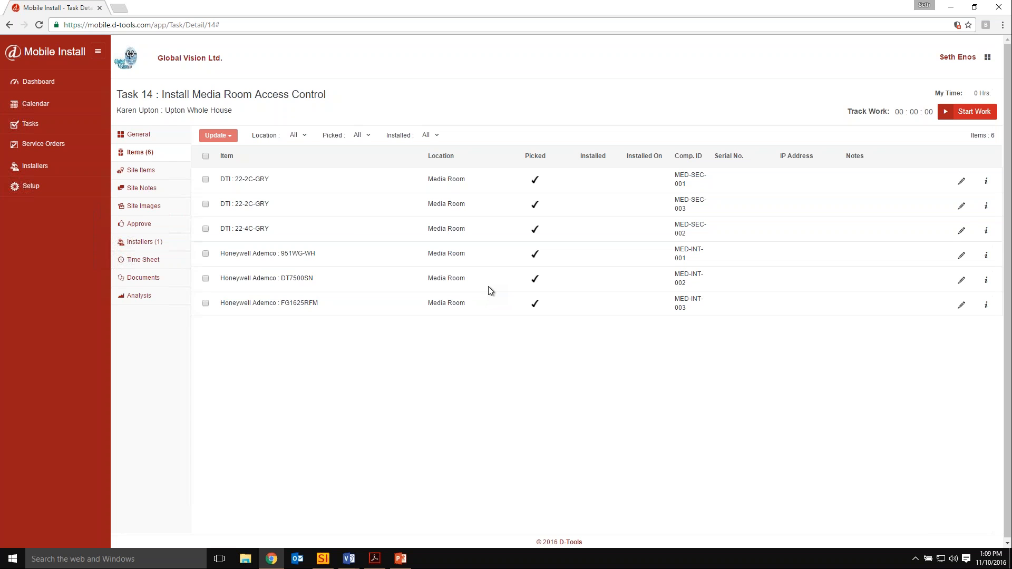
# View the task's site notes form and the account's notification settings.
pyautogui.click(141, 190)
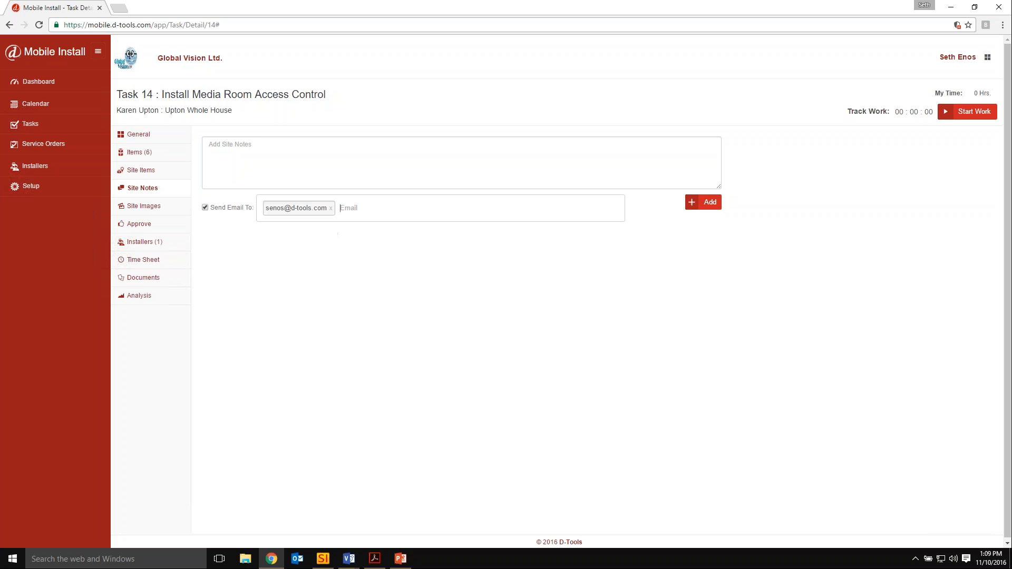
pyautogui.click(32, 187)
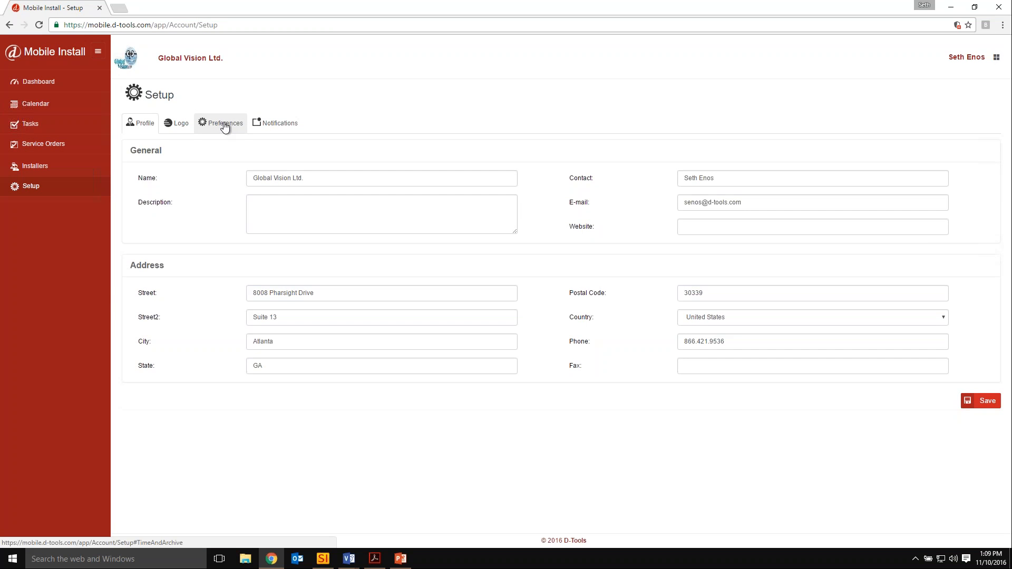
pyautogui.click(285, 123)
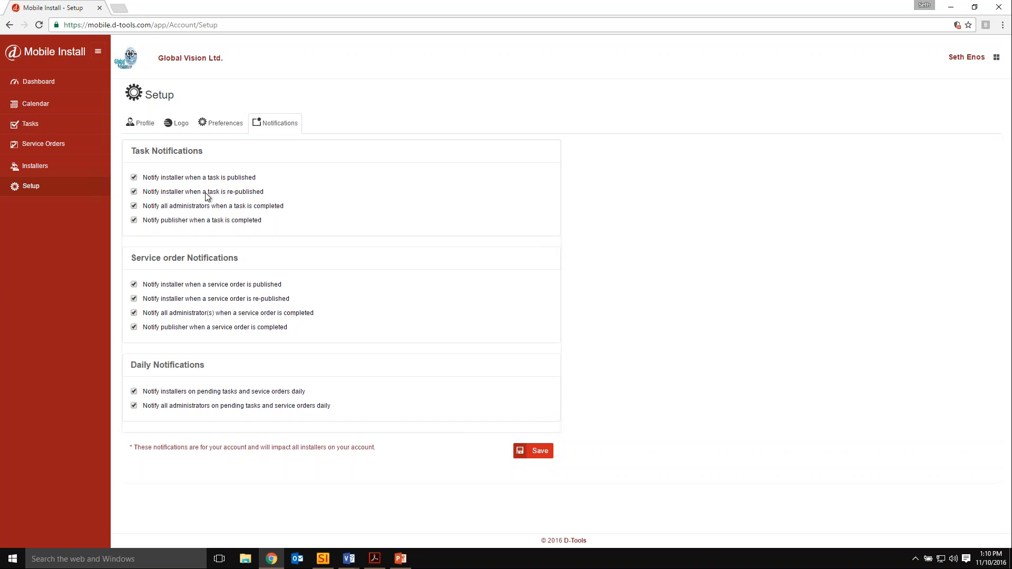
# Reopen the not-started Install Media Room Access Control task from the dashboard and view its time sheet.
pyautogui.click(46, 89)
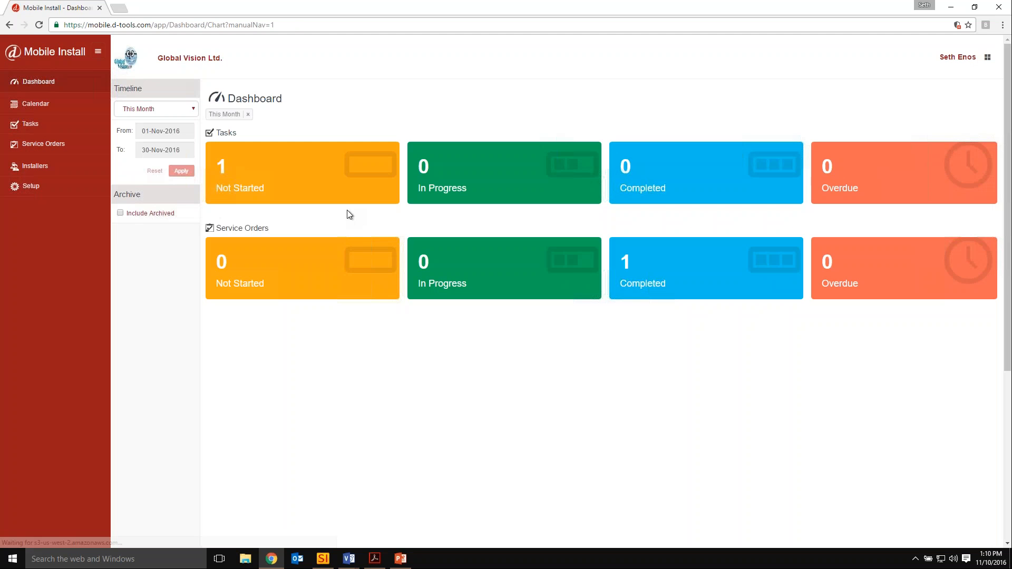
pyautogui.click(288, 169)
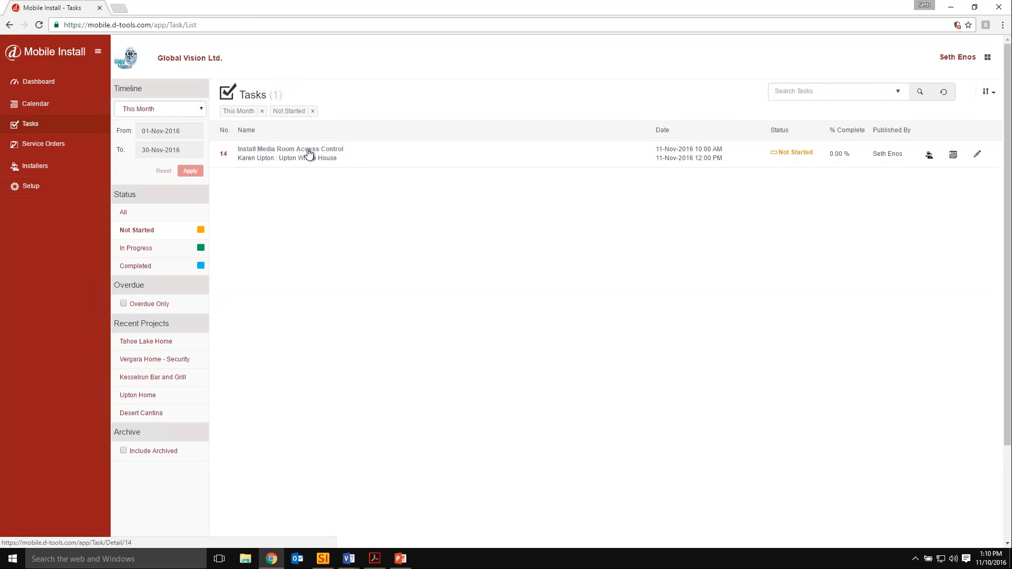
pyautogui.click(309, 154)
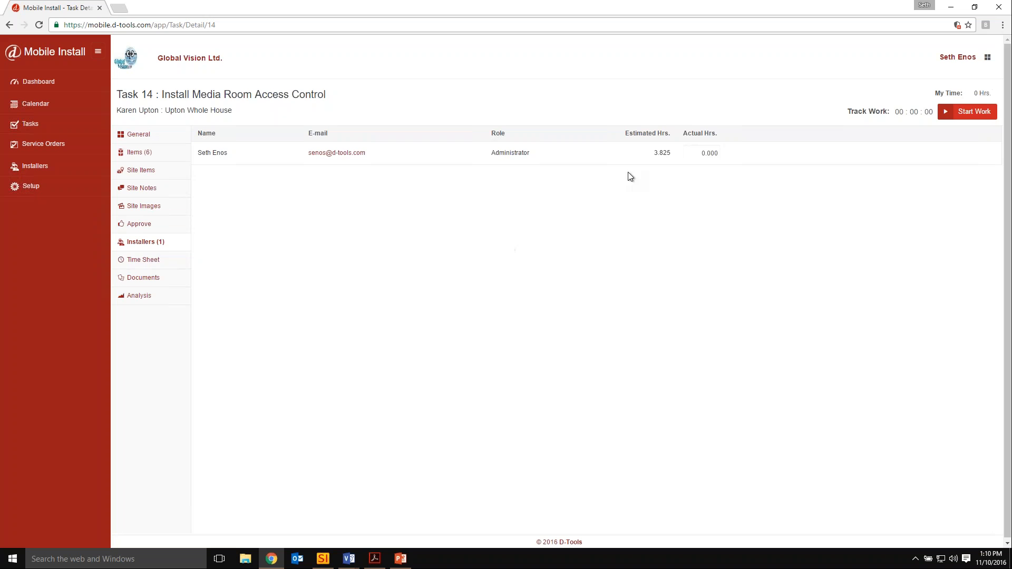
pyautogui.click(143, 260)
pyautogui.click(907, 138)
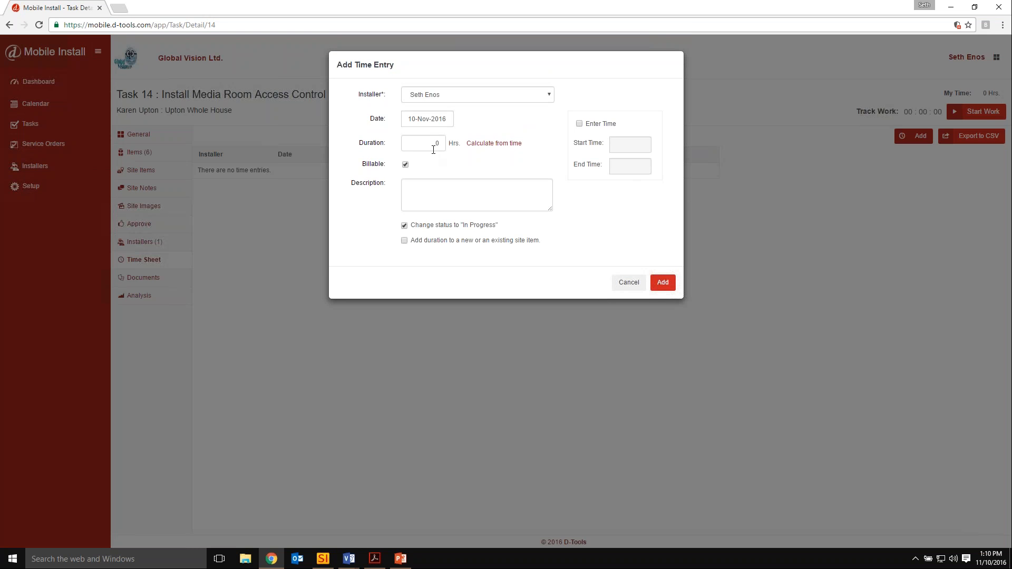
pyautogui.click(579, 125)
pyautogui.click(630, 151)
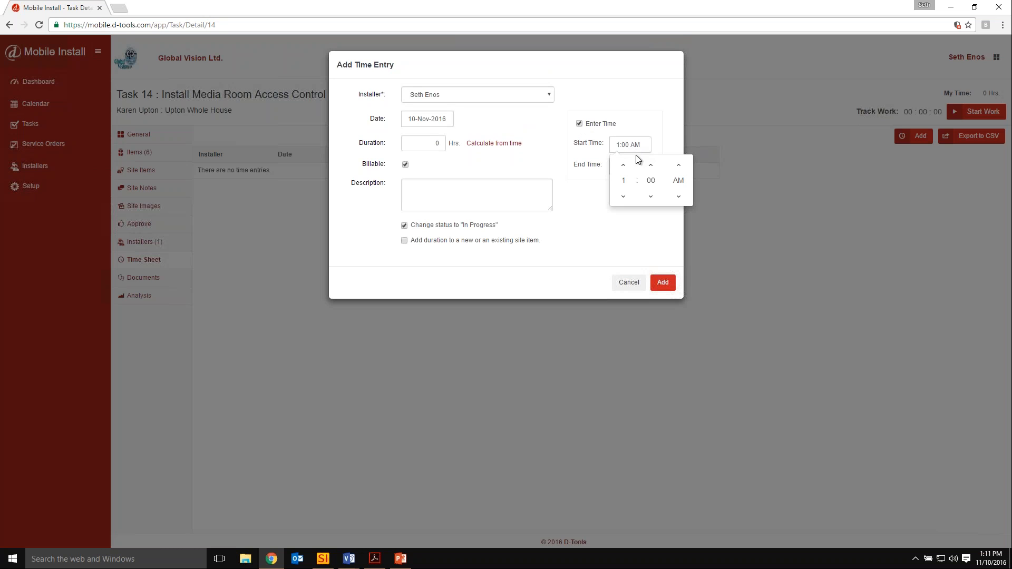
pyautogui.click(601, 240)
pyautogui.click(623, 283)
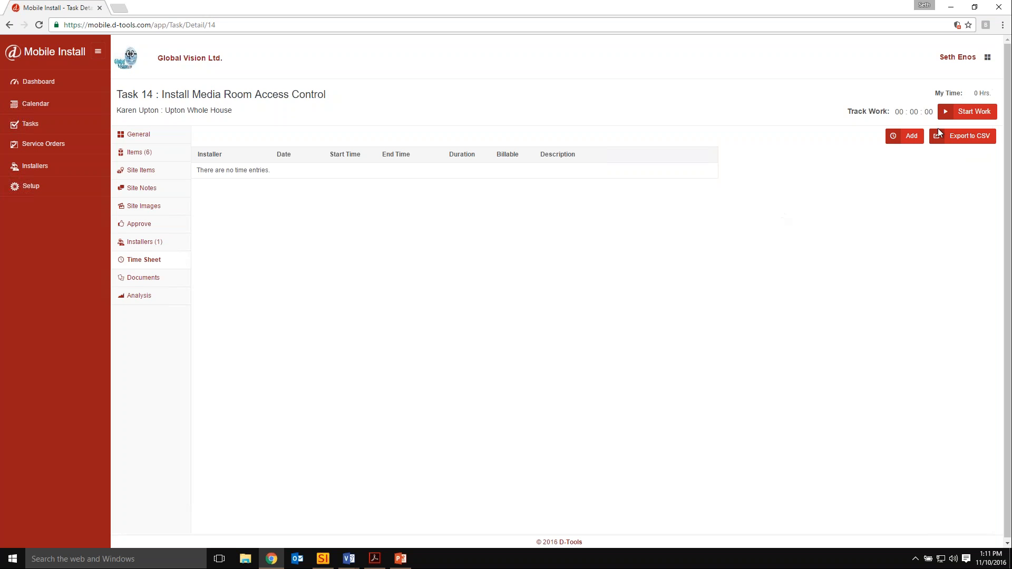
# View the options for exporting the time sheet, and dismiss them without exporting.
pyautogui.click(987, 58)
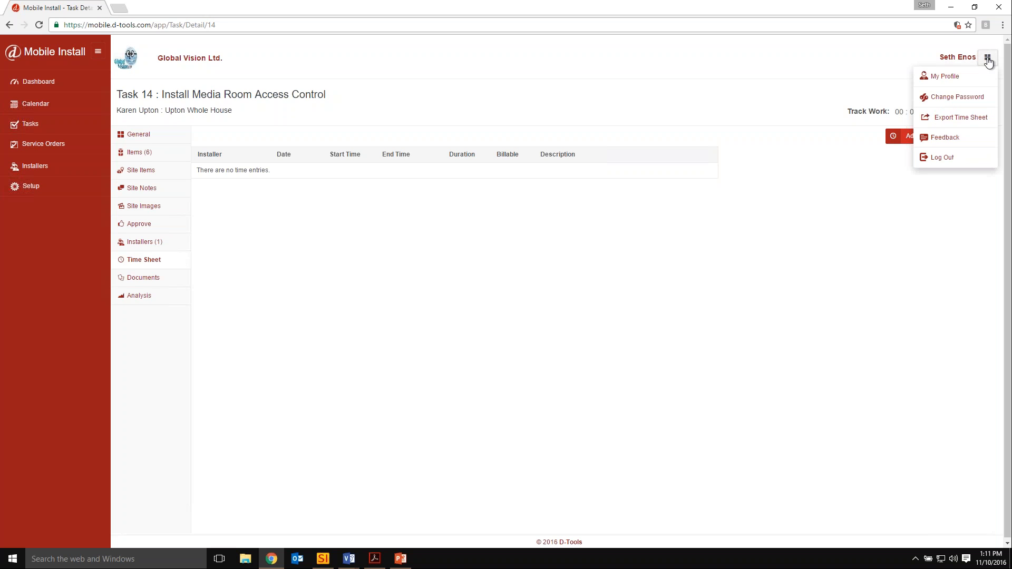
pyautogui.click(951, 124)
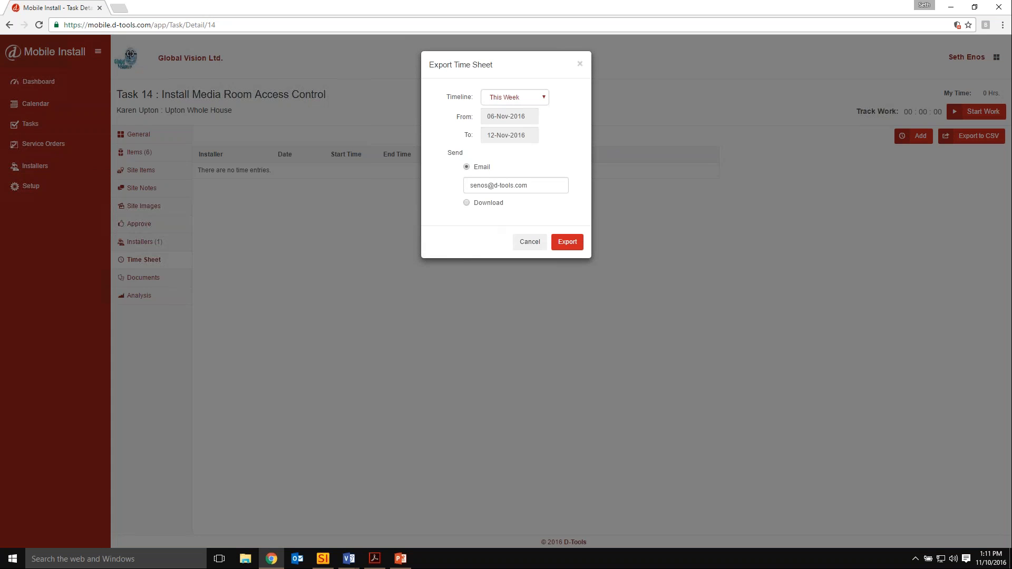
pyautogui.click(579, 64)
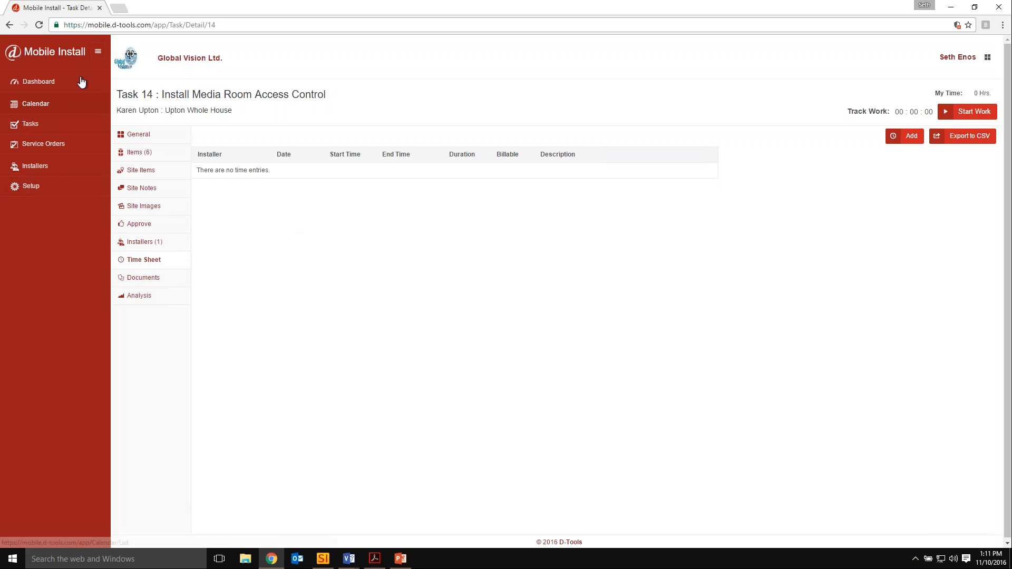
# Open the completed service order TV Not Working and examine its approval signature and additional-work site items.
pyautogui.click(39, 81)
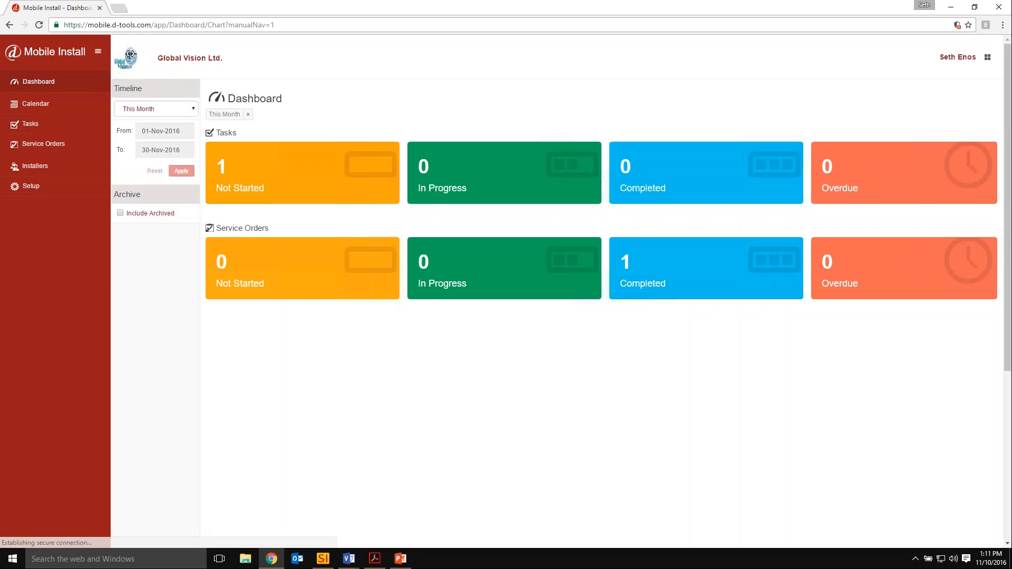
pyautogui.click(667, 267)
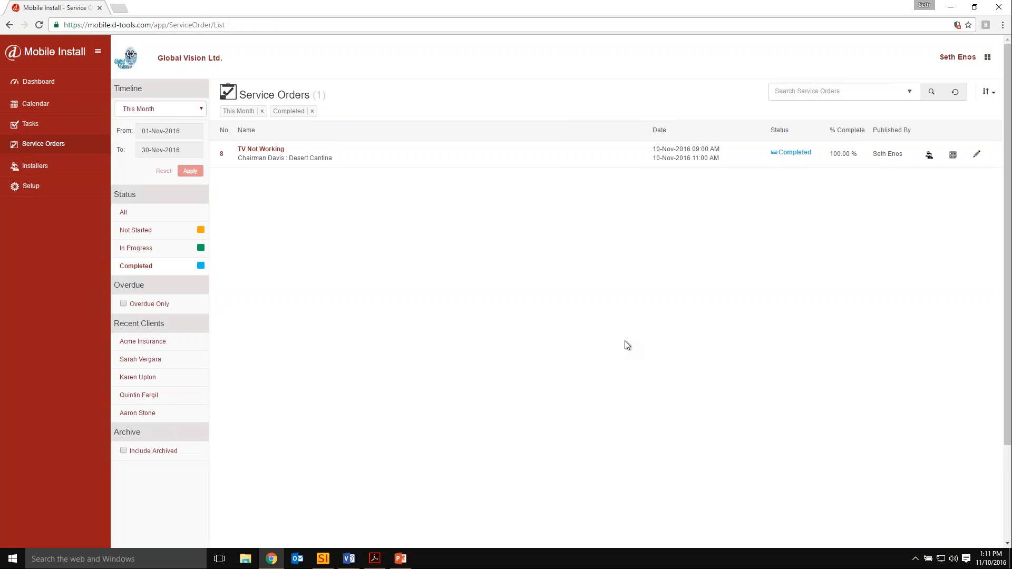
pyautogui.click(263, 149)
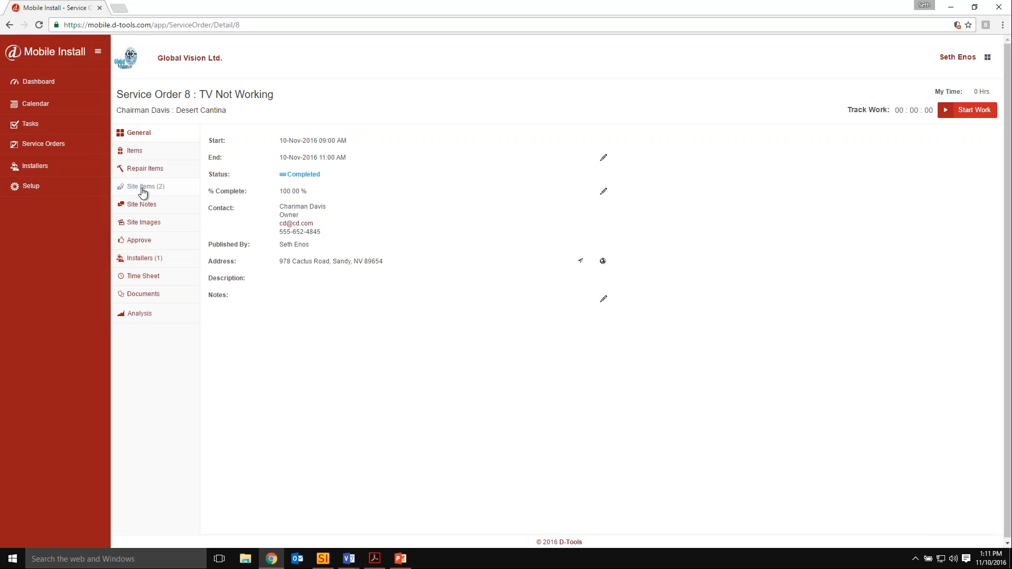
pyautogui.click(138, 240)
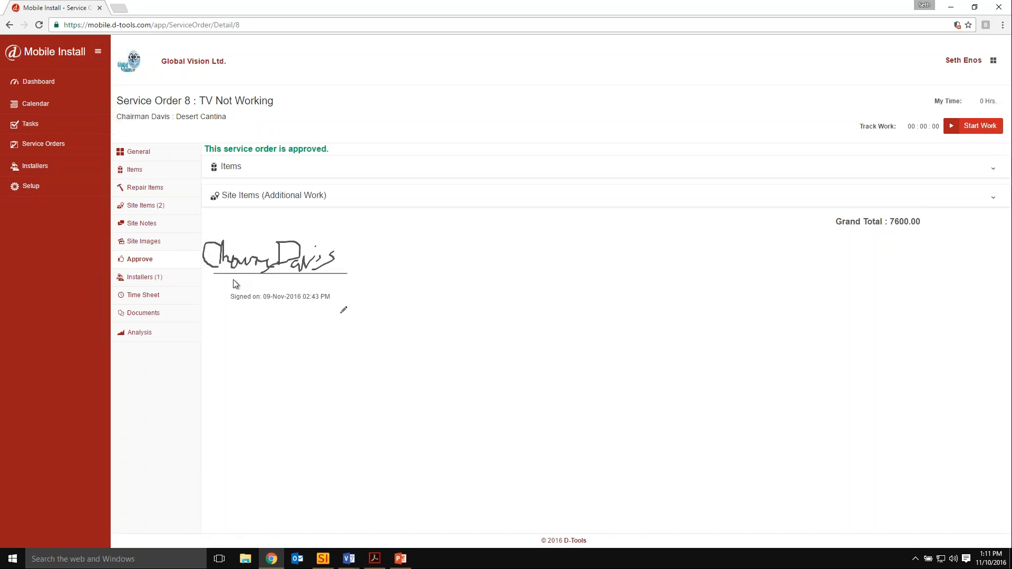
pyautogui.click(990, 198)
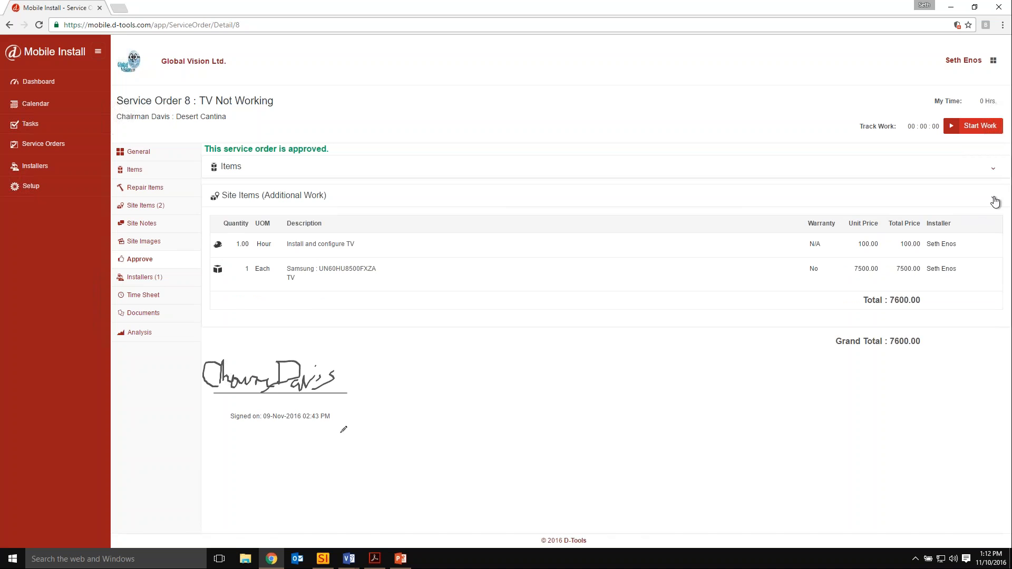
pyautogui.click(995, 202)
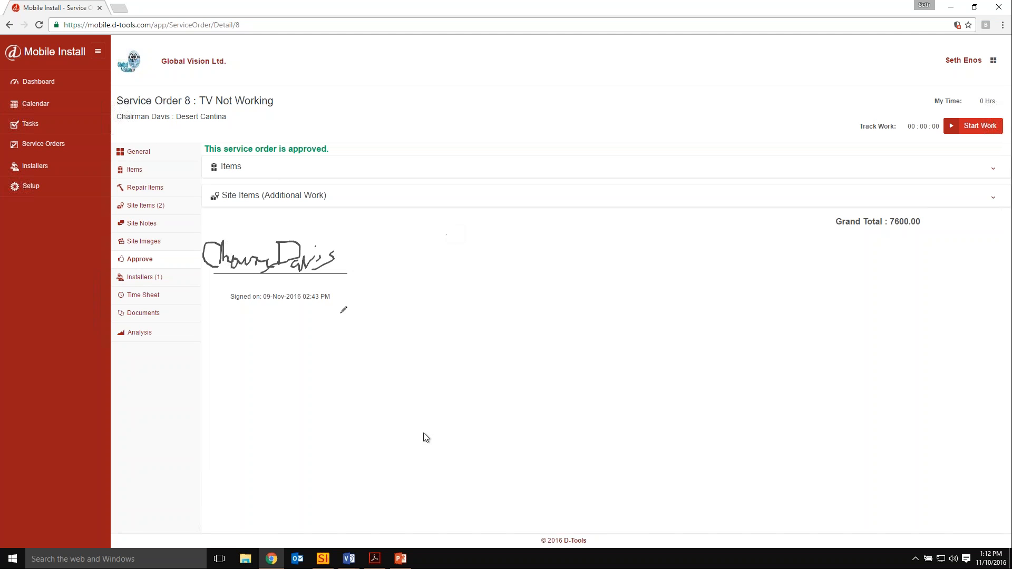
# Switch to D-Tools SI and run the Service Order (With Mobile Install Signature) report for the TV Not Working service order.
pyautogui.click(323, 559)
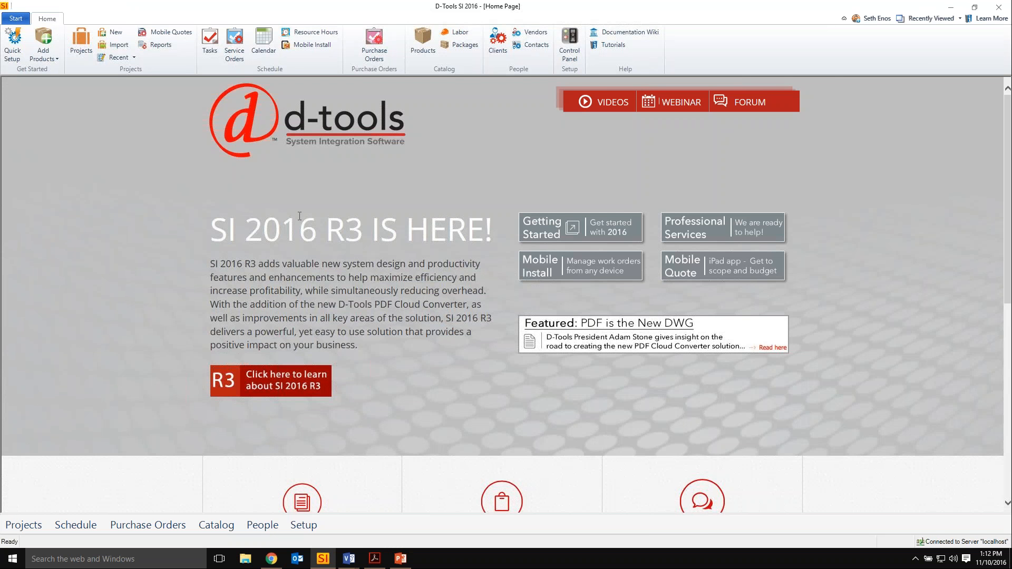
pyautogui.click(237, 42)
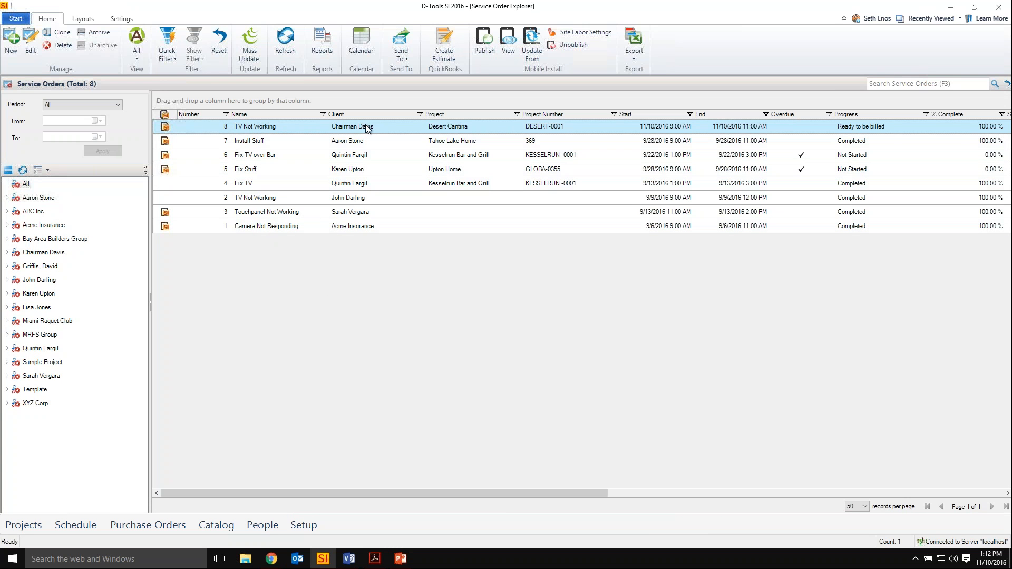
pyautogui.click(322, 47)
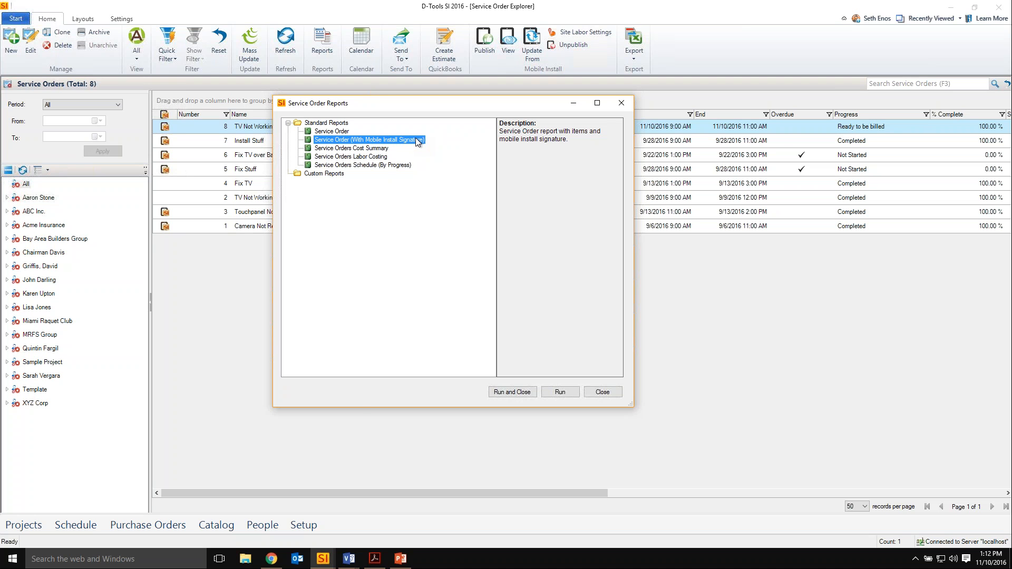
pyautogui.click(516, 392)
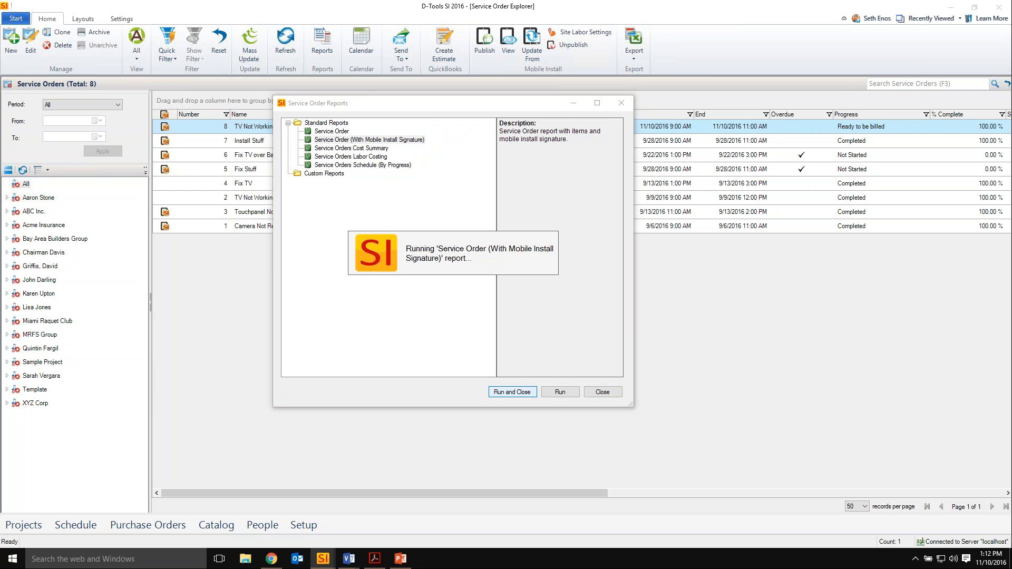
# Examine the service order report down to the client signature and close the report viewer.
pyautogui.scroll(-1, 535, 351)
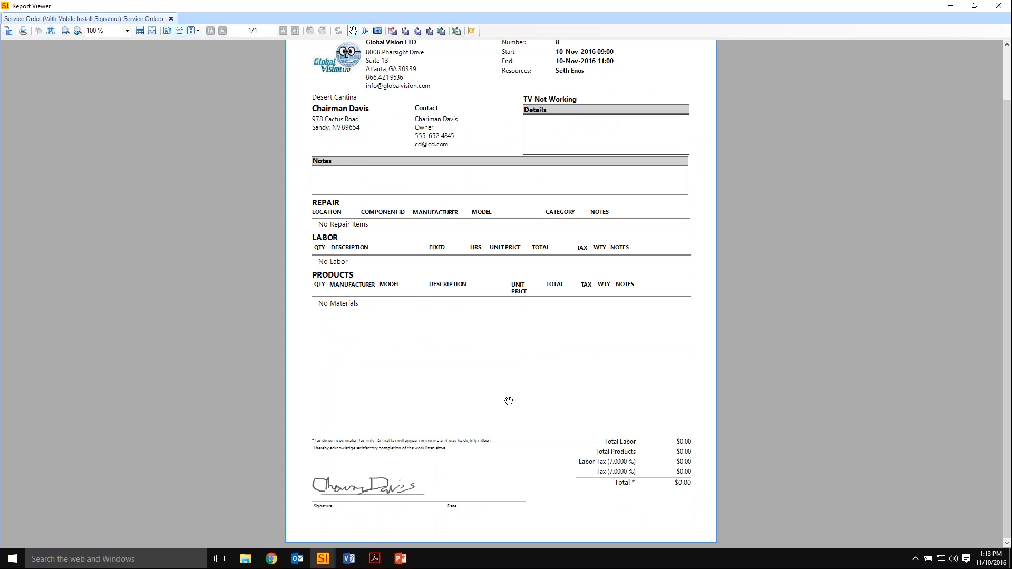
pyautogui.scroll(1, 581, 350)
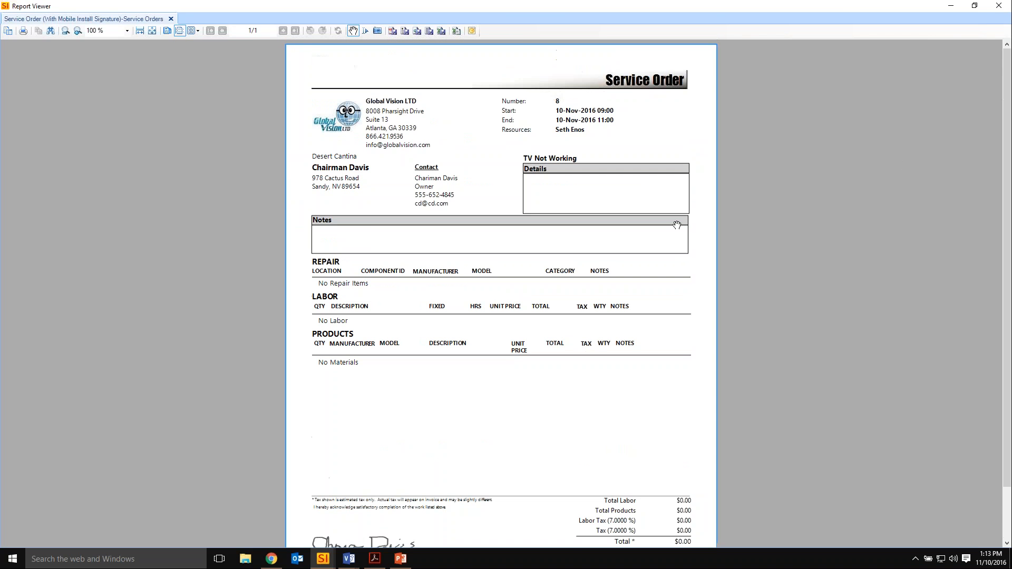
pyautogui.click(999, 6)
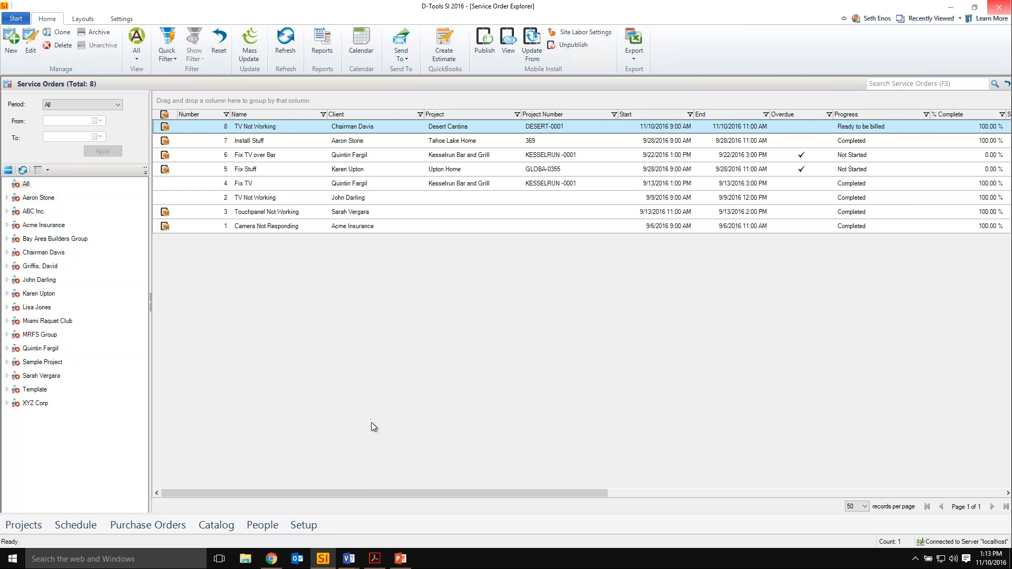
# Switch to the Whole House project in the Project Editor and run its STD Proposal report group.
pyautogui.moveTo(351, 562)
pyautogui.click(405, 514)
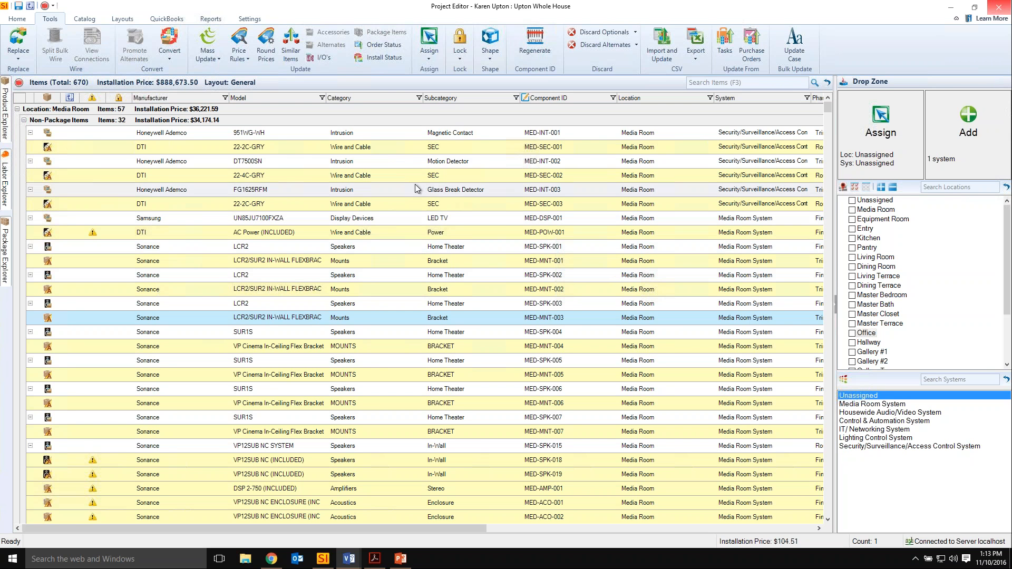
pyautogui.click(24, 19)
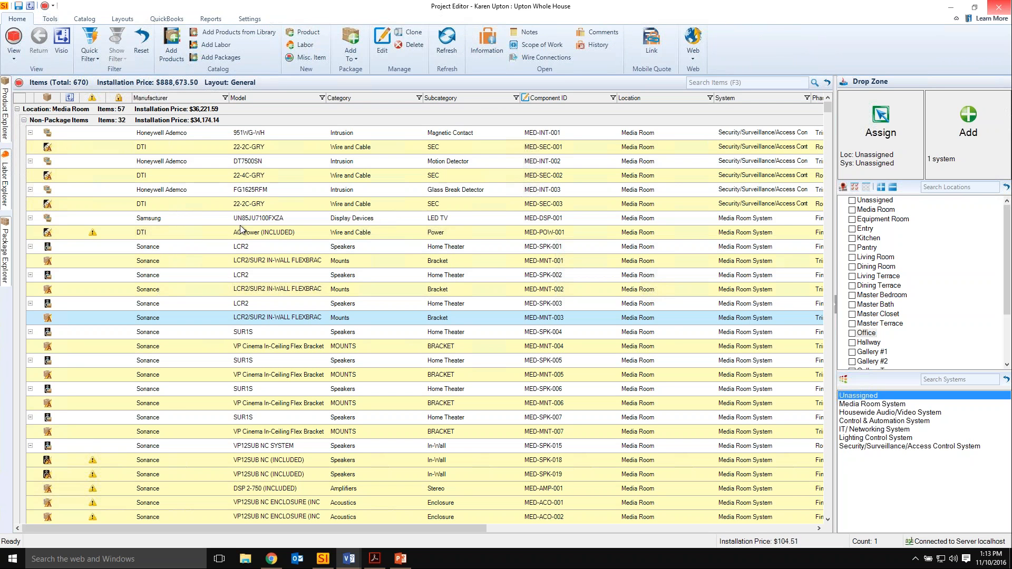
pyautogui.click(211, 18)
pyautogui.click(122, 50)
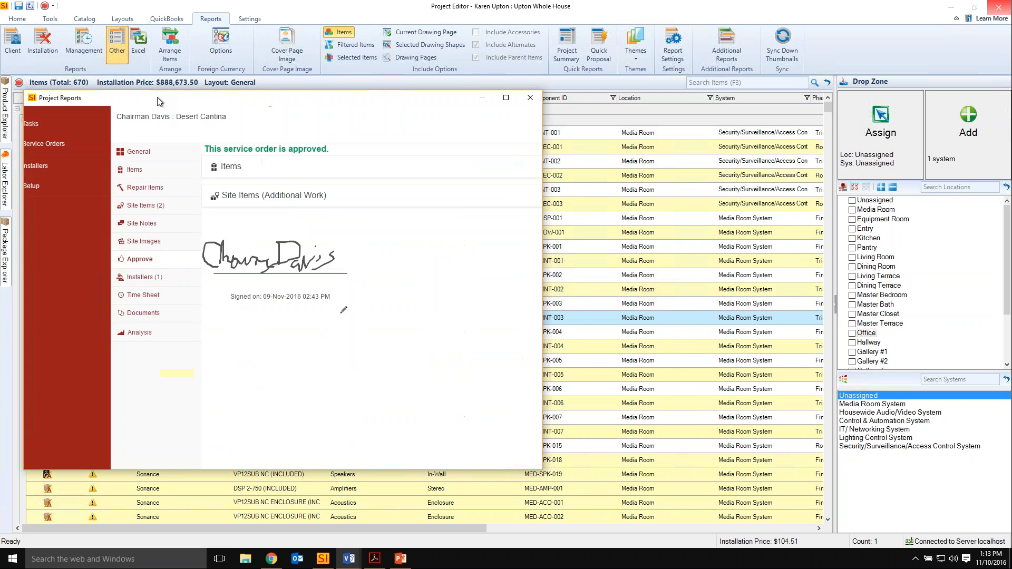
pyautogui.moveTo(206, 103); pyautogui.dragTo(368, 91)
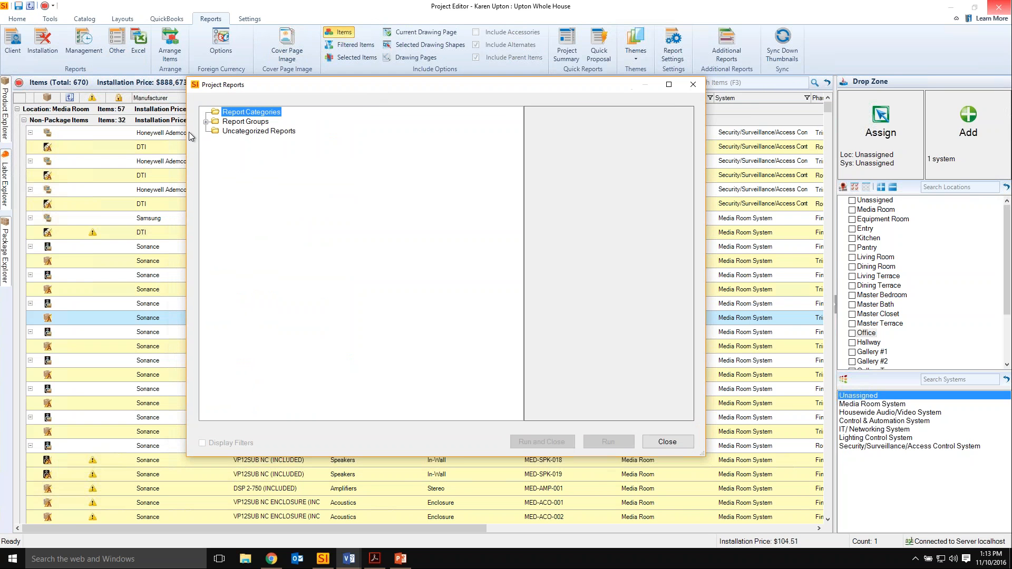
pyautogui.click(206, 122)
pyautogui.click(226, 131)
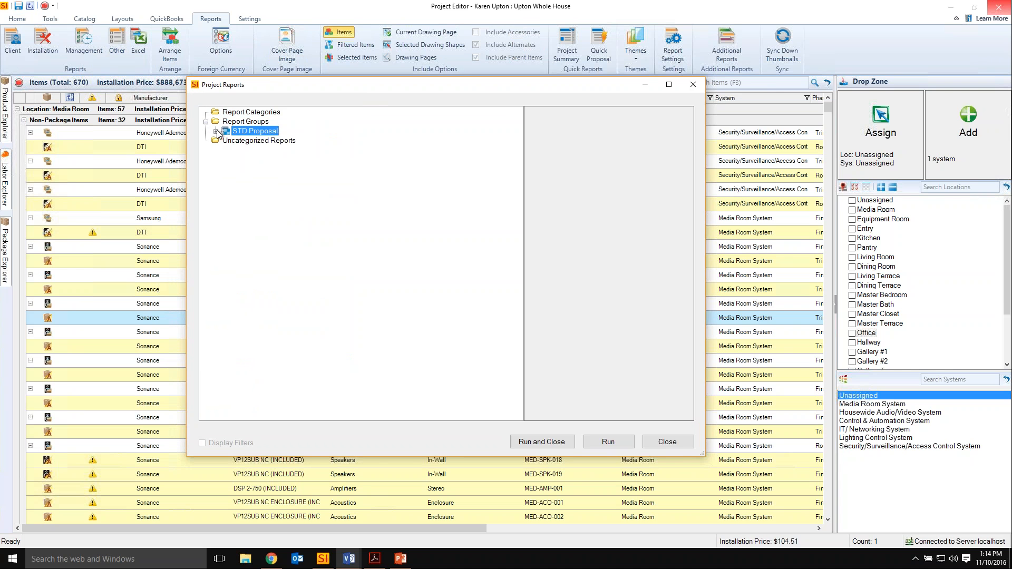
pyautogui.click(217, 131)
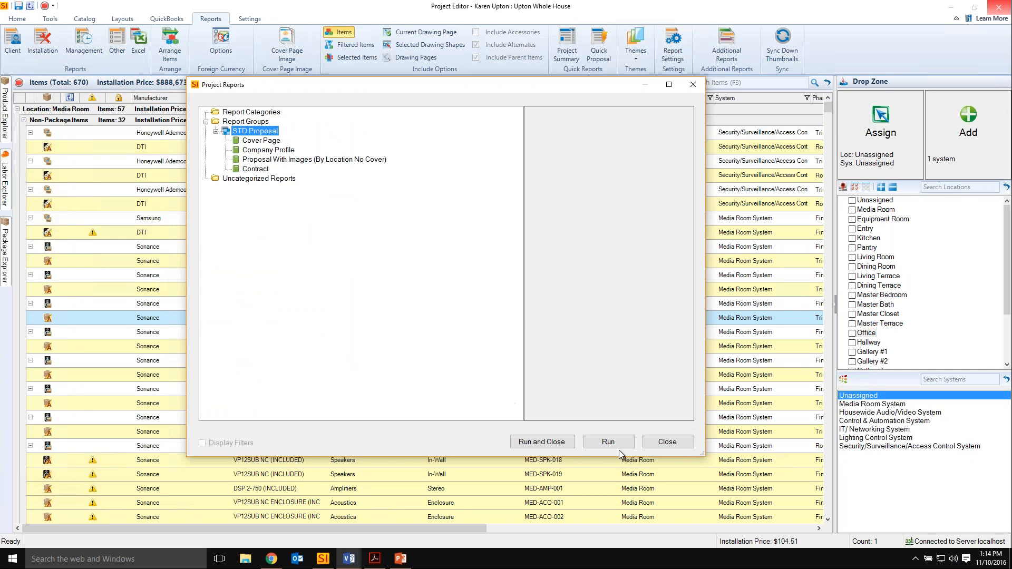
pyautogui.click(552, 442)
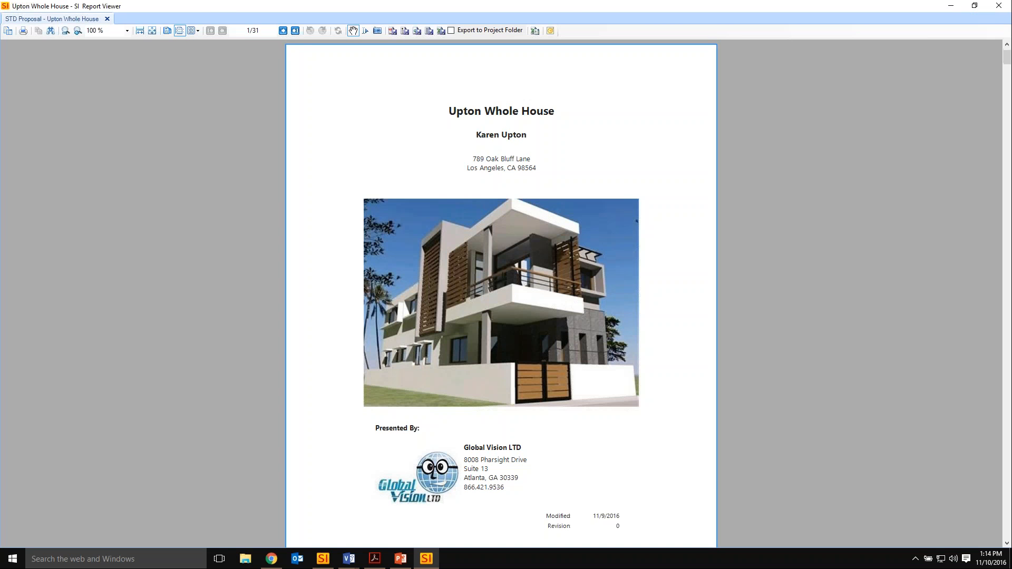
# Examine the combined proposal report from the cover page through the company profile, and close the report viewer.
pyautogui.scroll(-3, 543, 205)
pyautogui.scroll(-2, 562, 197)
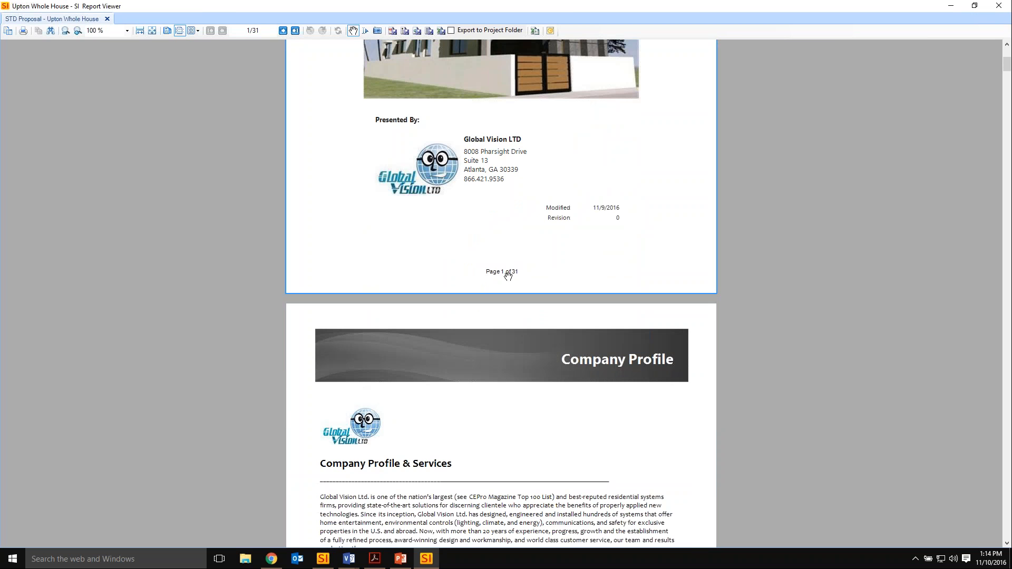
pyautogui.scroll(-8, 510, 231)
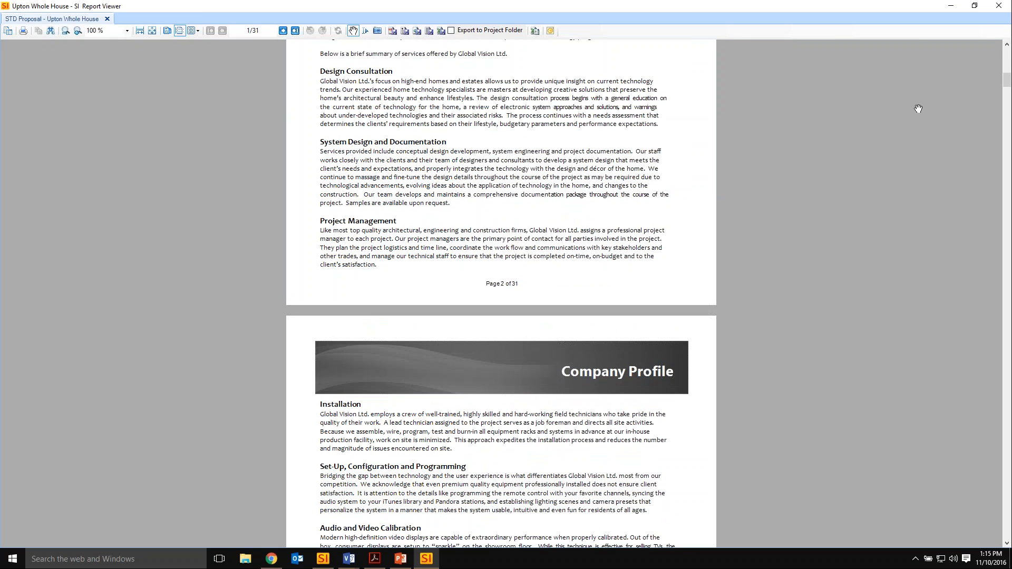
pyautogui.click(998, 6)
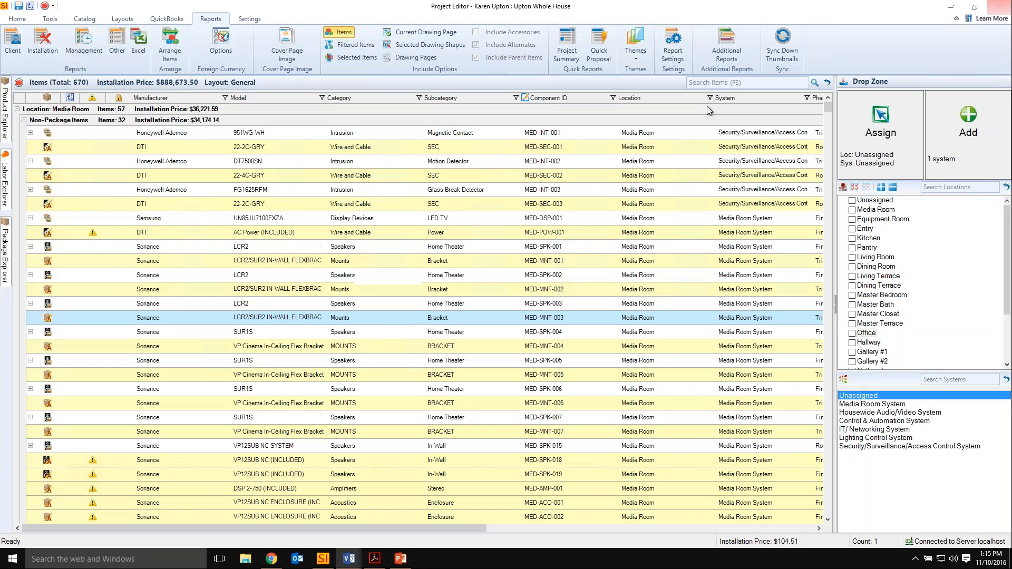
# Review the report settings for groups, including the page number alignment options, and close them without changes.
pyautogui.click(674, 55)
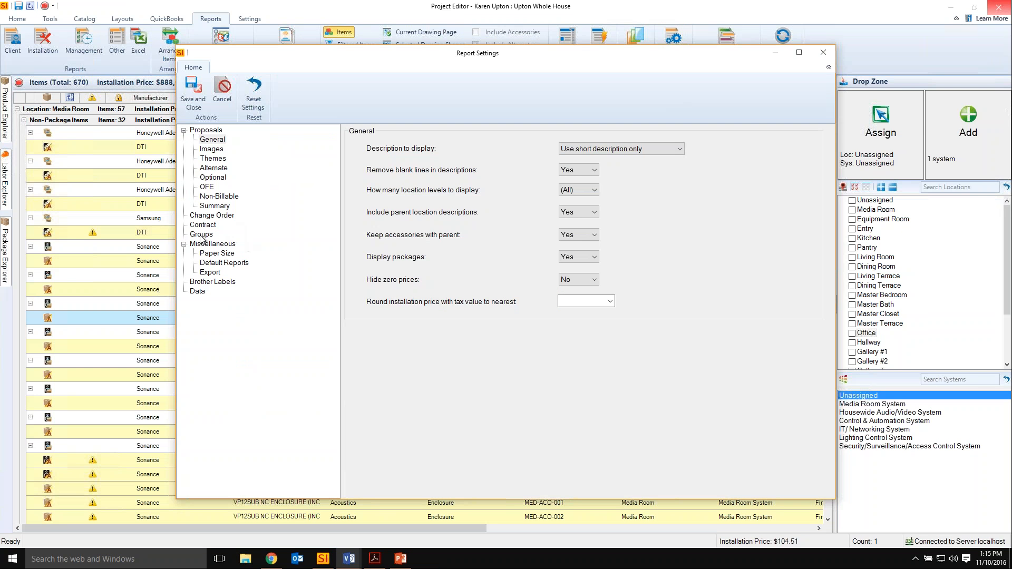
pyautogui.click(201, 236)
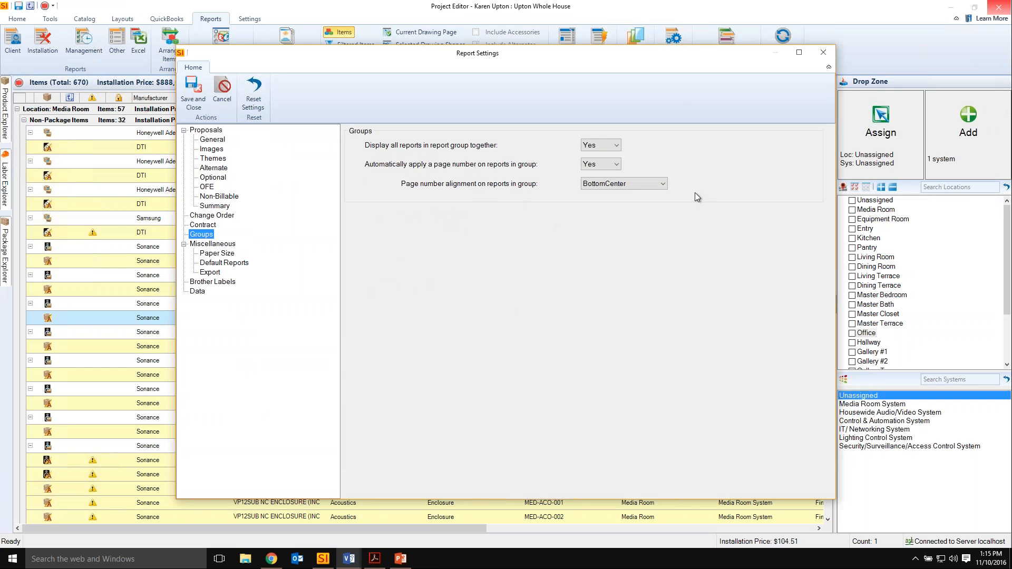
pyautogui.click(661, 184)
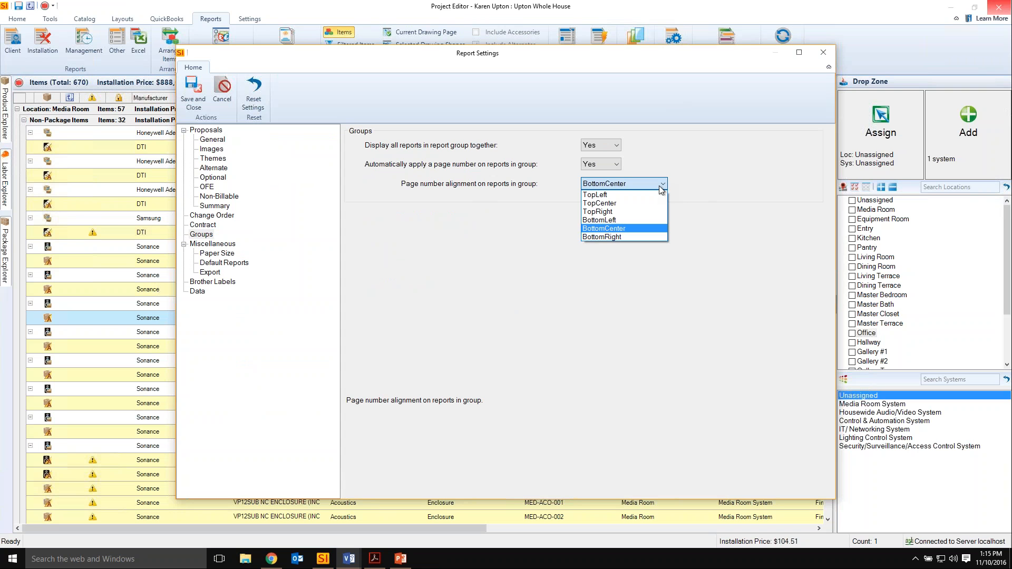
pyautogui.click(686, 159)
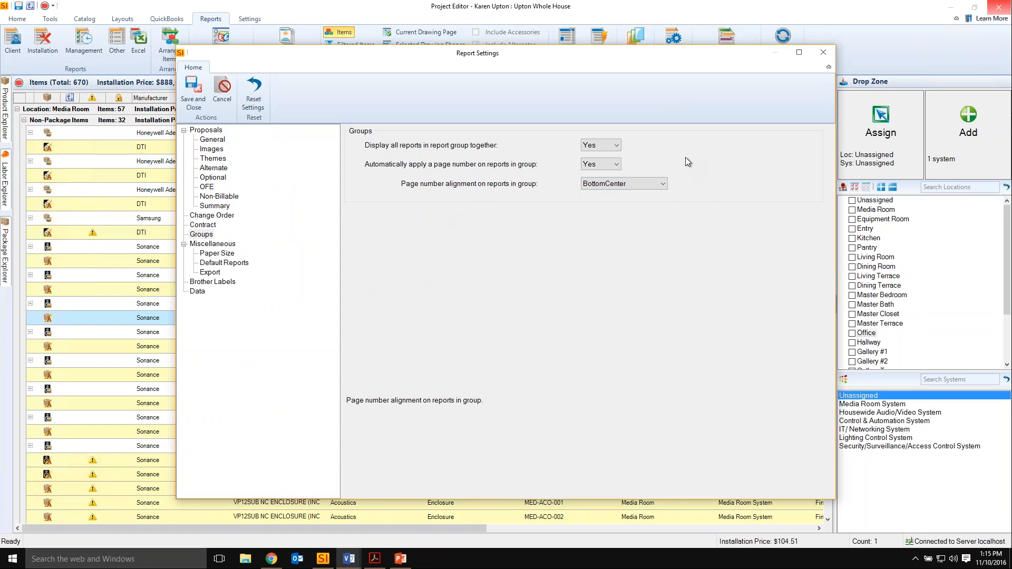
pyautogui.click(821, 54)
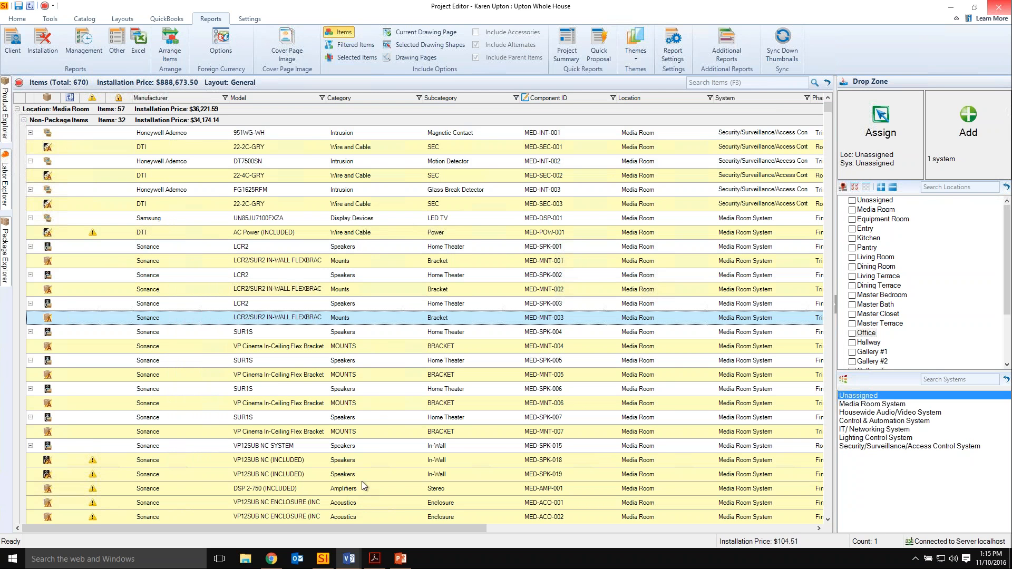
# Switch back to the main D-Tools SI window, open the product catalog and search the products for 16x16.
pyautogui.click(323, 561)
pyautogui.click(16, 19)
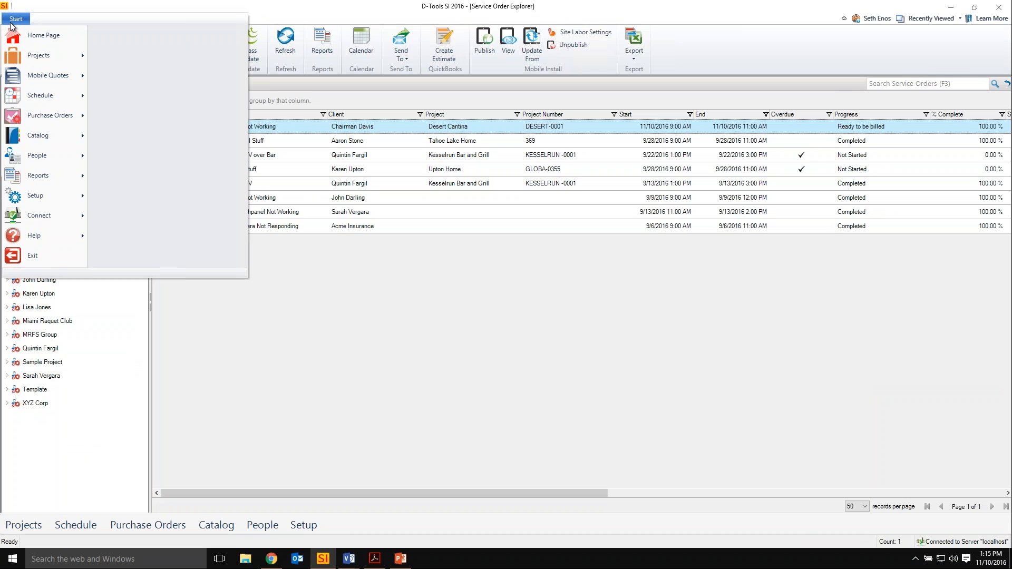
pyautogui.moveTo(55, 140)
pyautogui.click(188, 46)
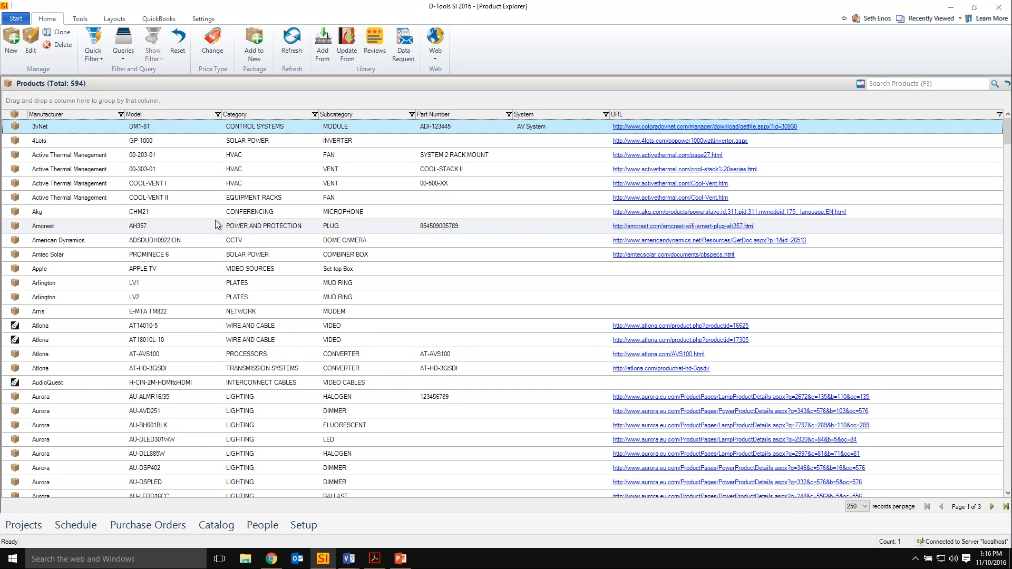
pyautogui.click(886, 83)
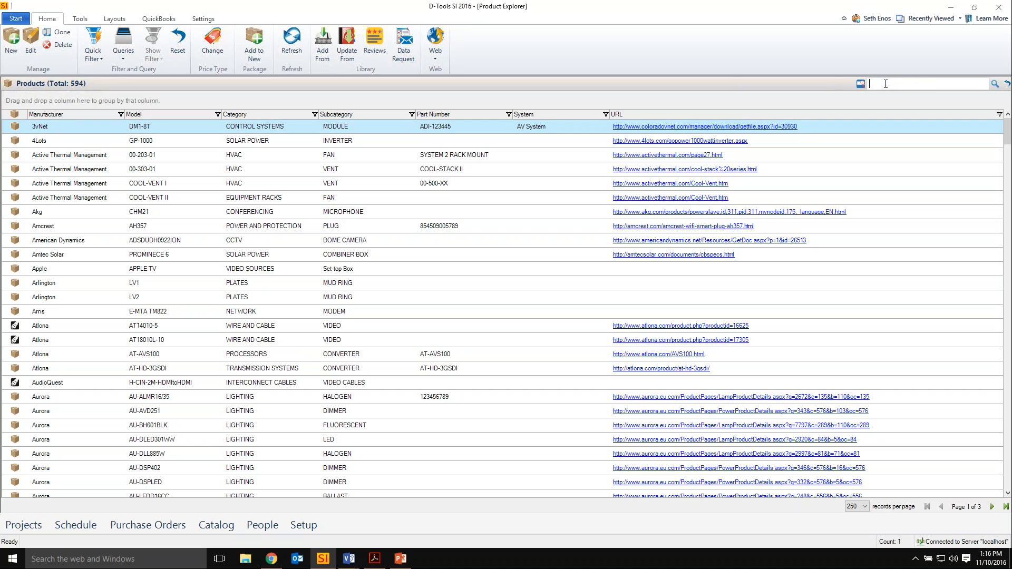
pyautogui.write('16x16')
pyautogui.press('Return')
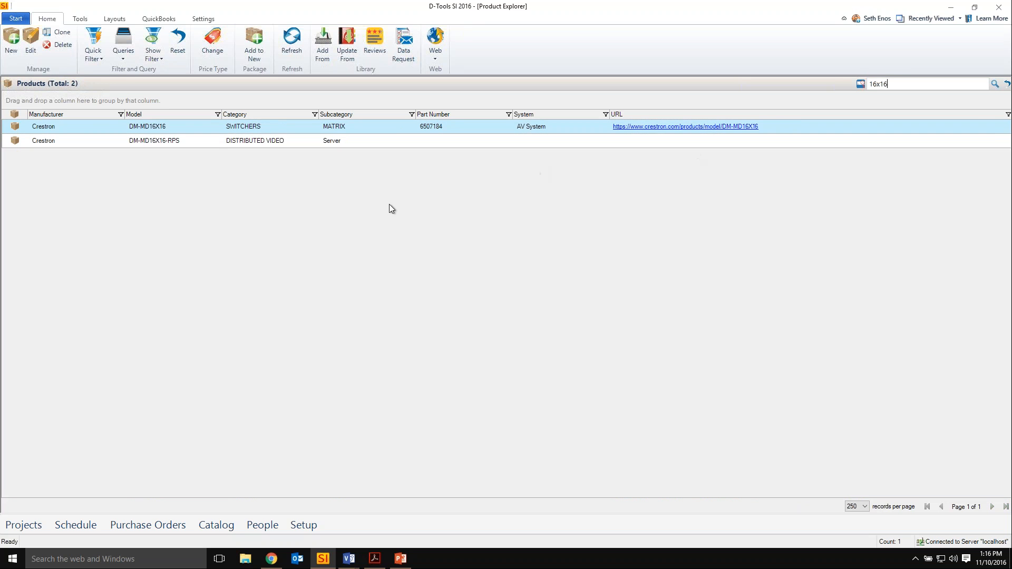
# Open the Crestron DM-MD16X16 product, view the choices for its system assignment, and close it without changes.
pyautogui.doubleClick(253, 126)
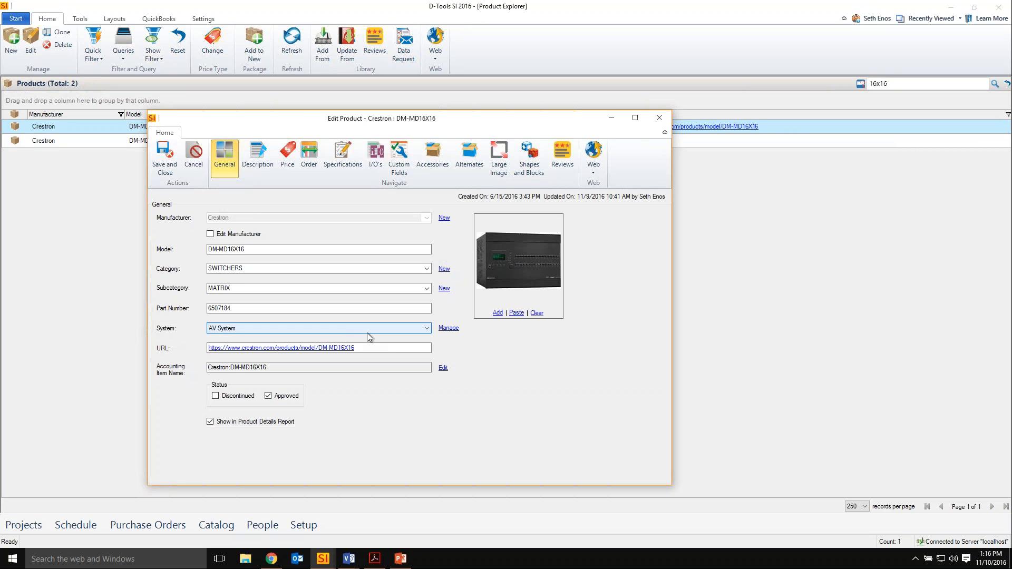
pyautogui.click(428, 327)
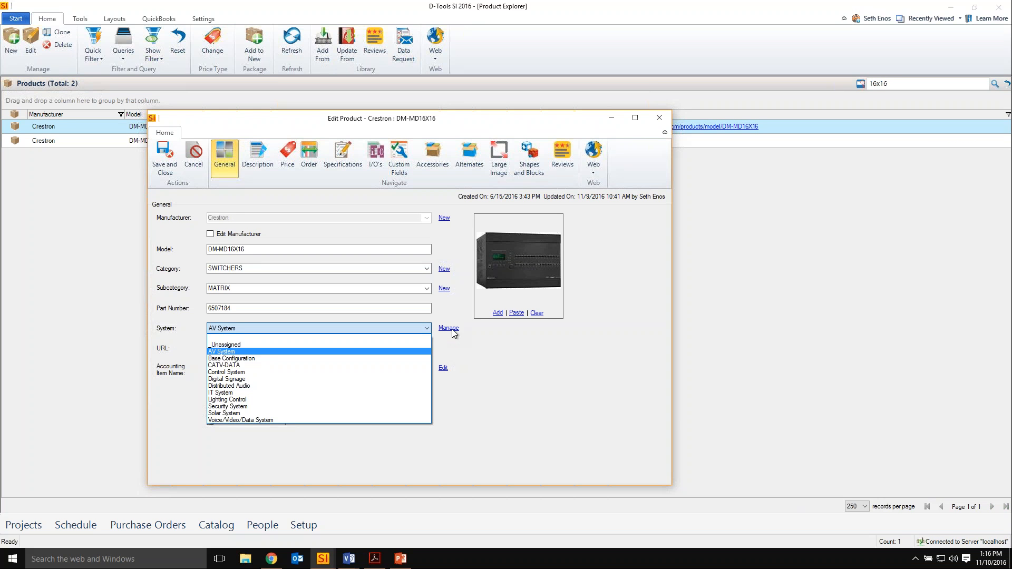
pyautogui.click(496, 369)
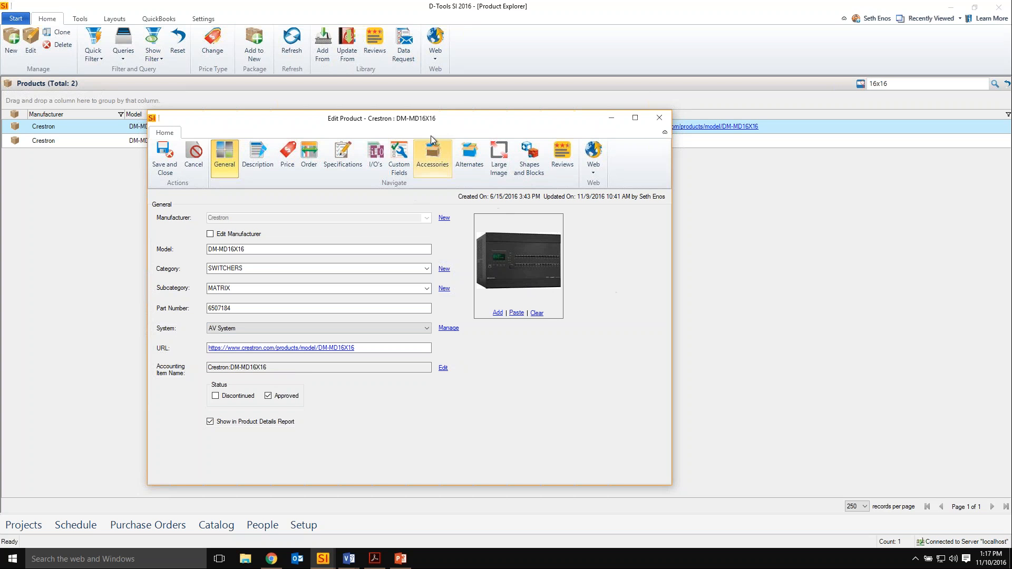
pyautogui.moveTo(487, 126); pyautogui.dragTo(533, 115)
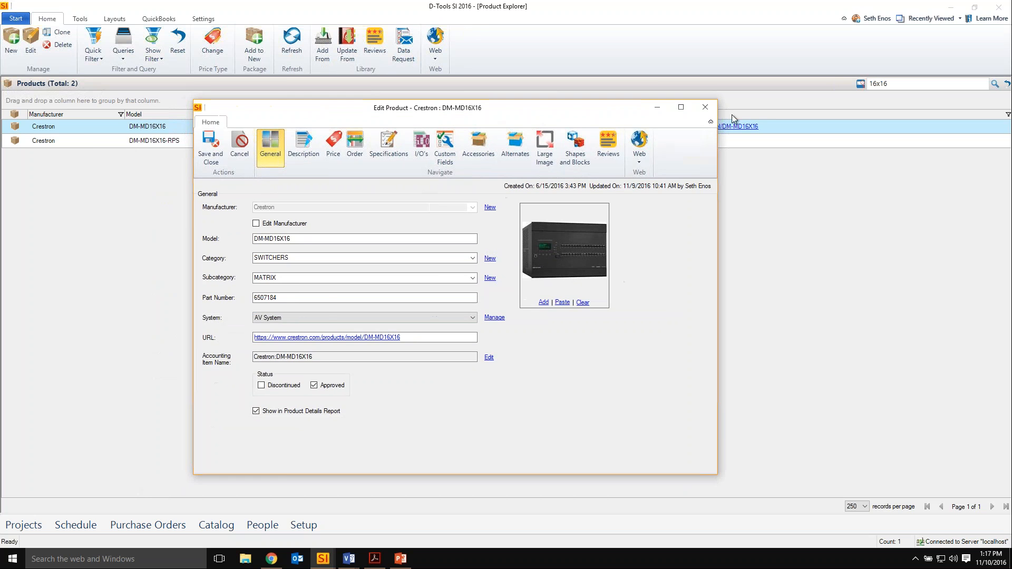
pyautogui.click(706, 108)
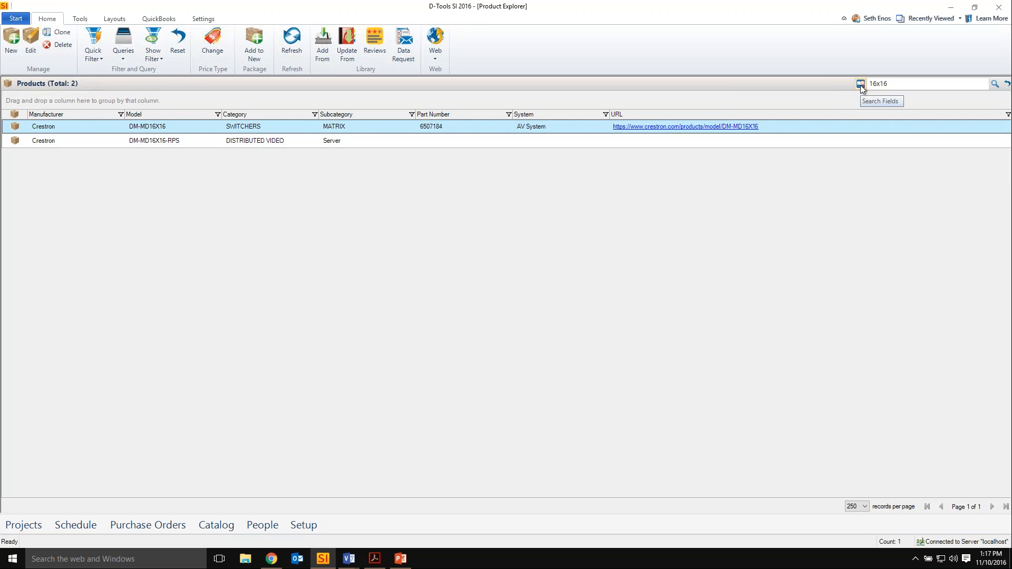
# Review which fields the product search covers, and close the selection without changing it.
pyautogui.click(205, 19)
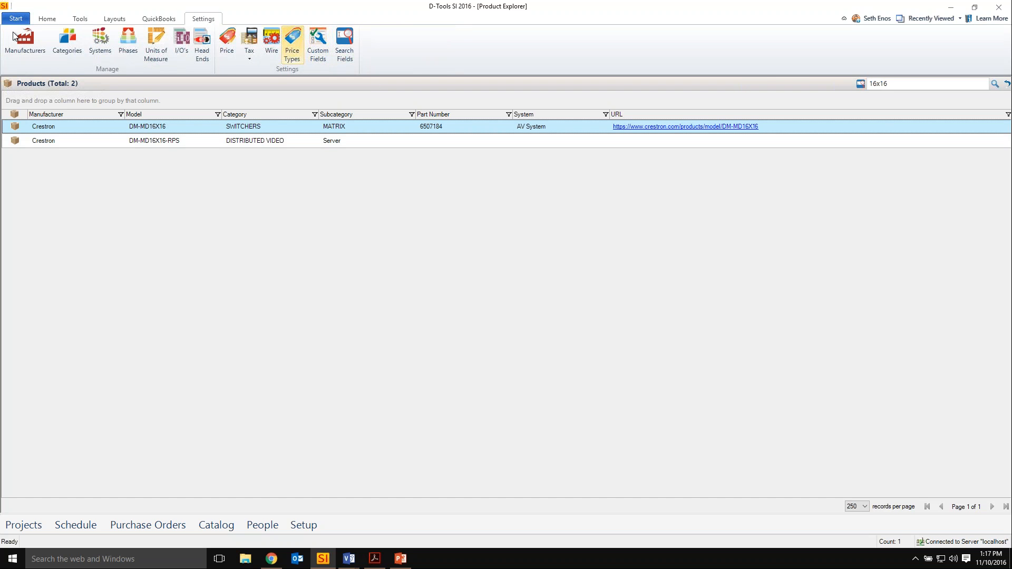
pyautogui.click(47, 18)
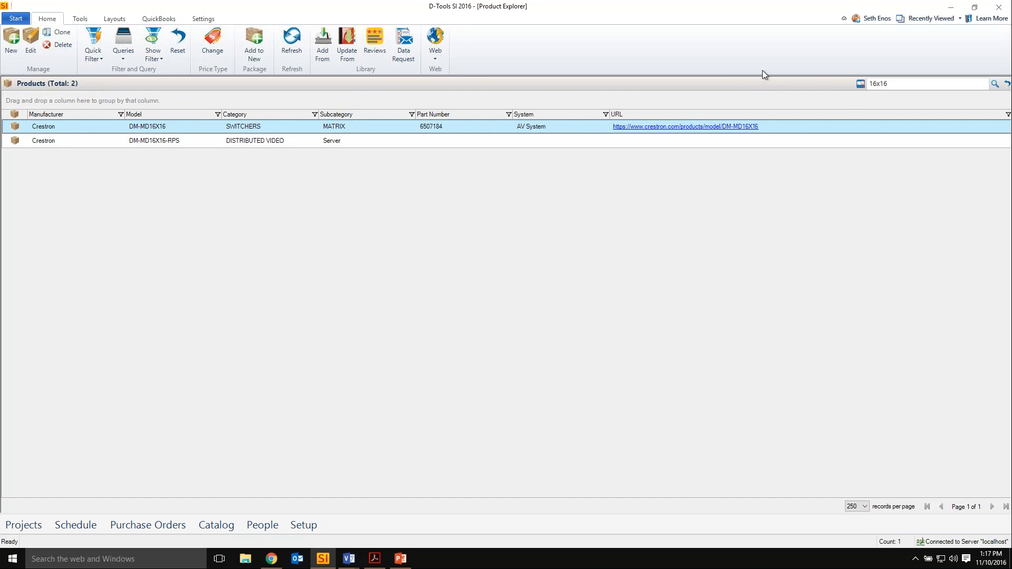
pyautogui.click(860, 84)
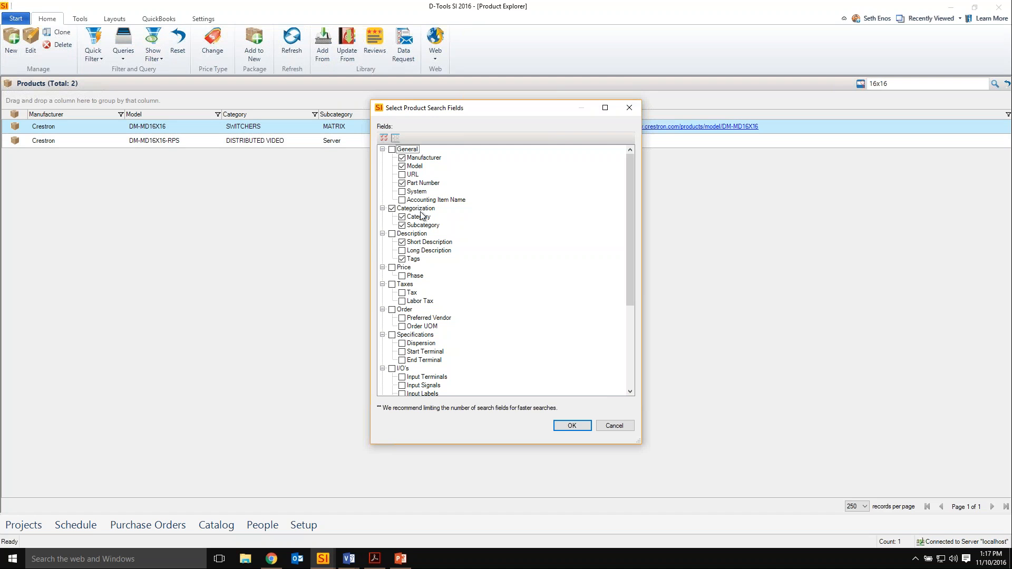
pyautogui.click(629, 108)
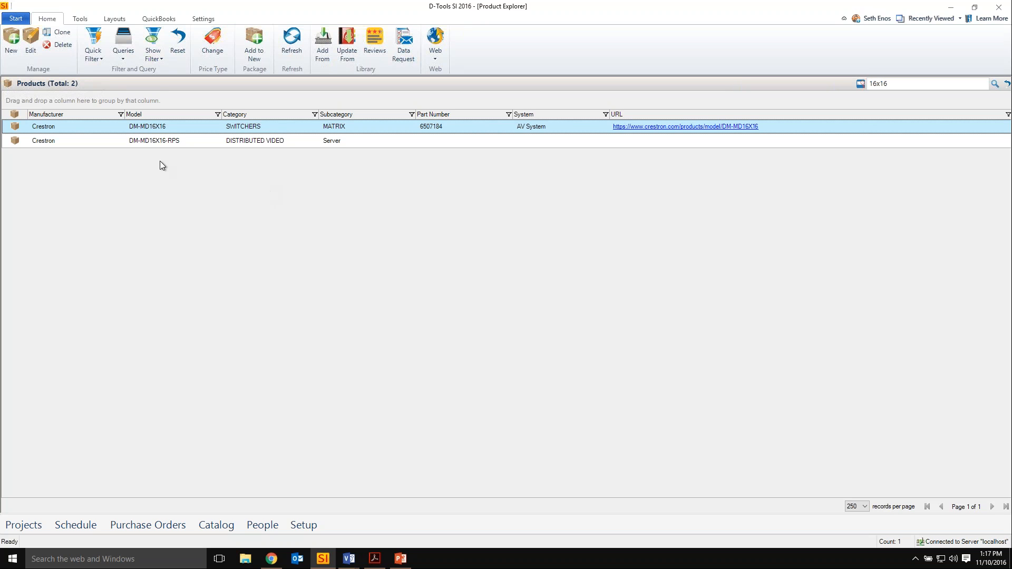
# View the price rules for the selected DM-MD16X16 product and the cost-change options for applying one, and cancel without applying.
pyautogui.click(80, 19)
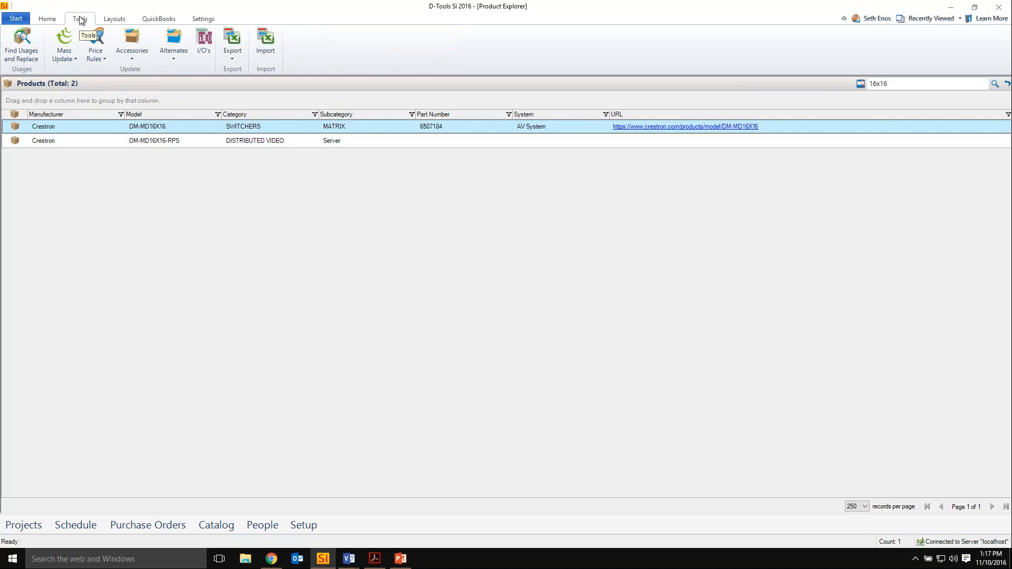
pyautogui.click(94, 55)
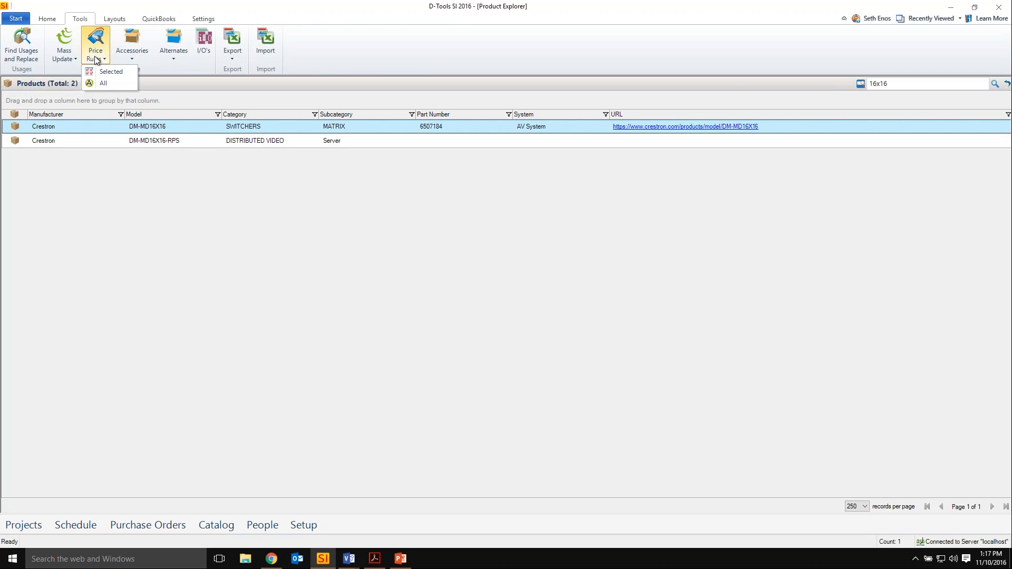
pyautogui.click(110, 71)
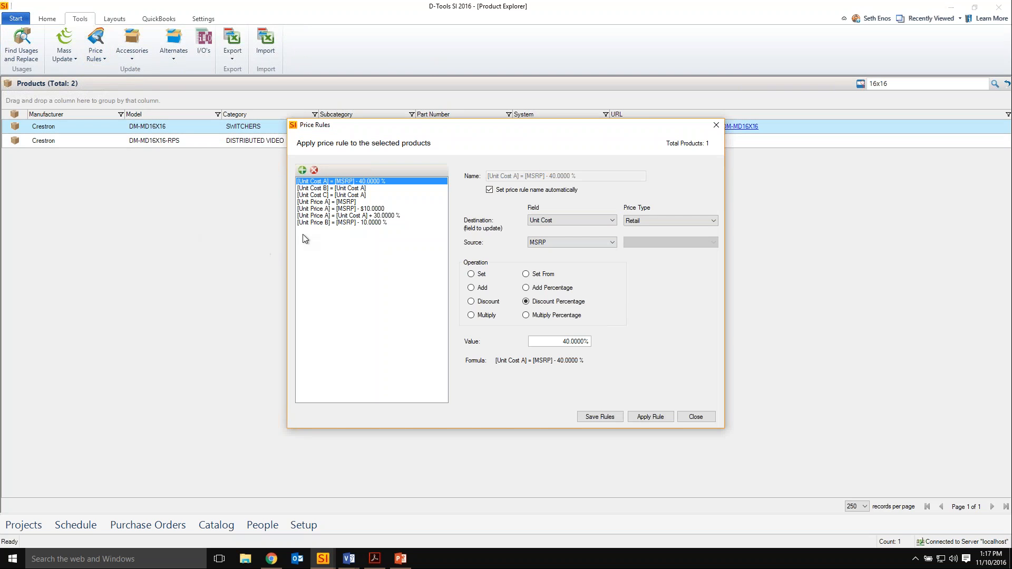
pyautogui.click(649, 418)
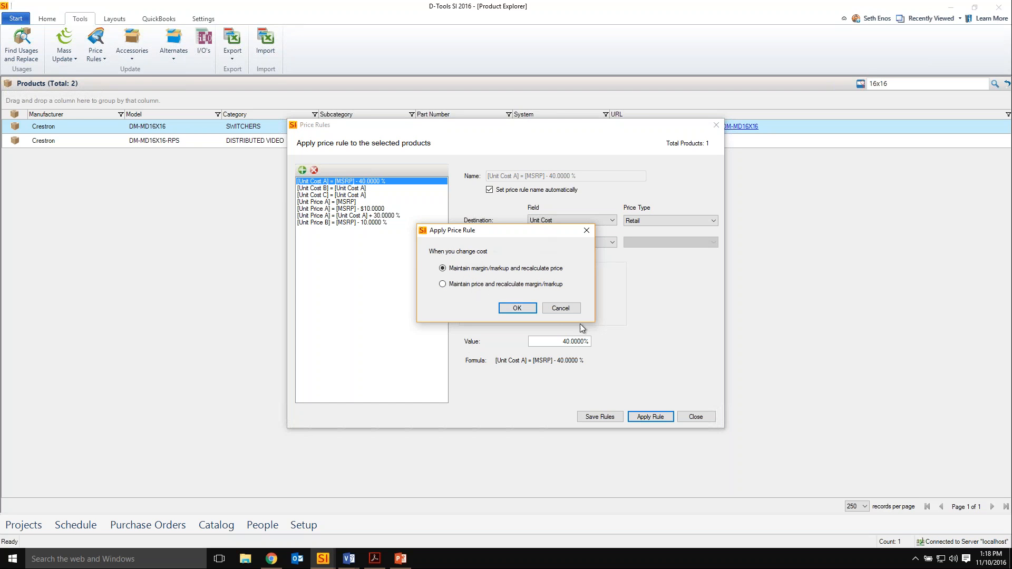
pyautogui.click(562, 310)
pyautogui.click(695, 417)
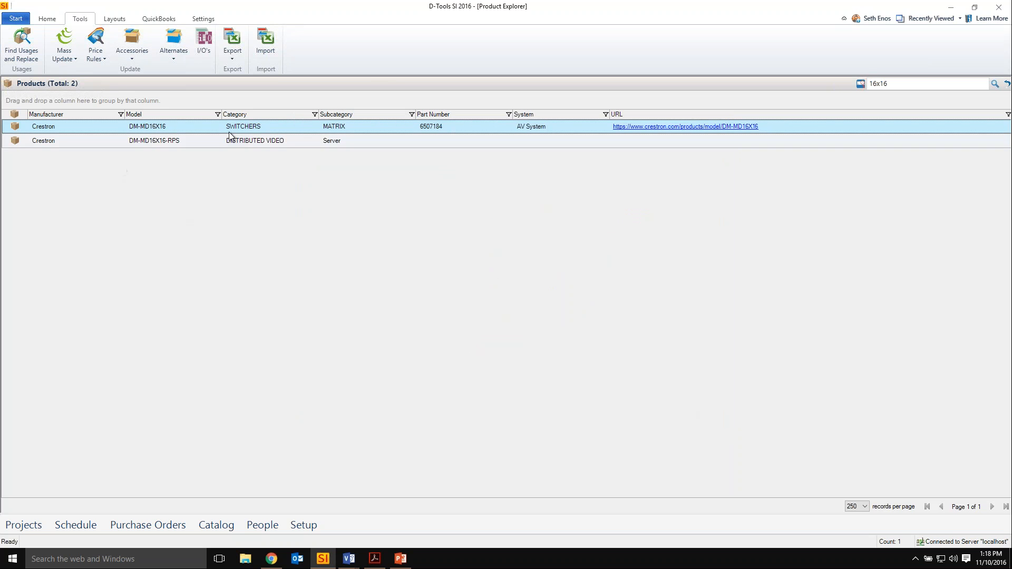
# View the price settings of the Crestron DM-MD16X16, including the options for handling cost changes, and close the product without changes.
pyautogui.doubleClick(253, 129)
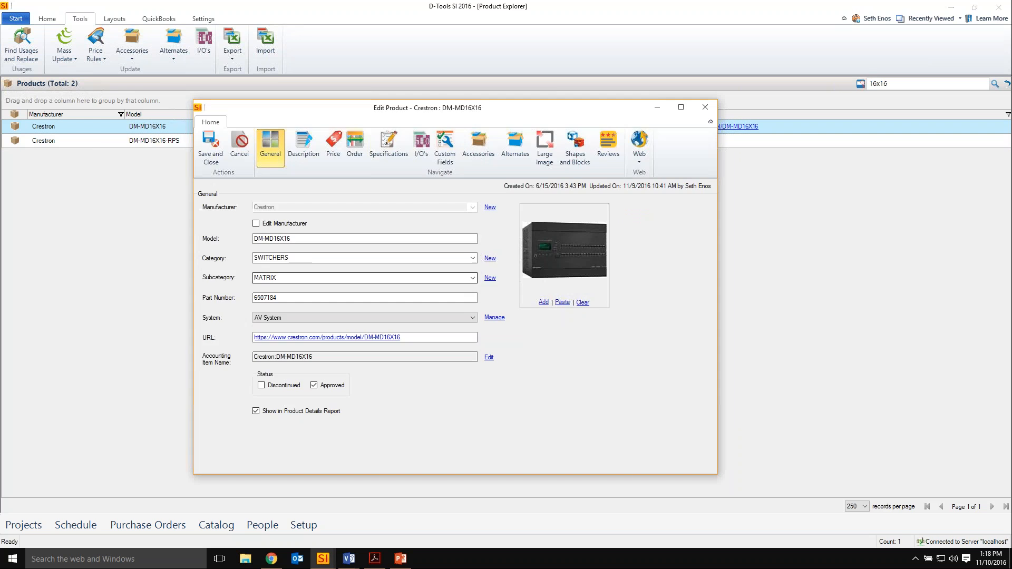
pyautogui.click(332, 139)
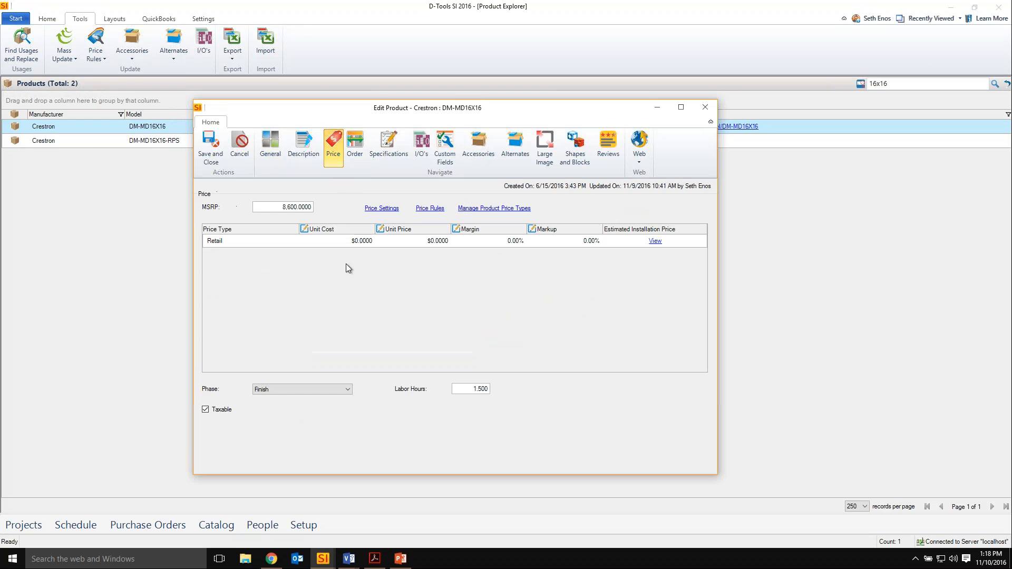
pyautogui.click(388, 209)
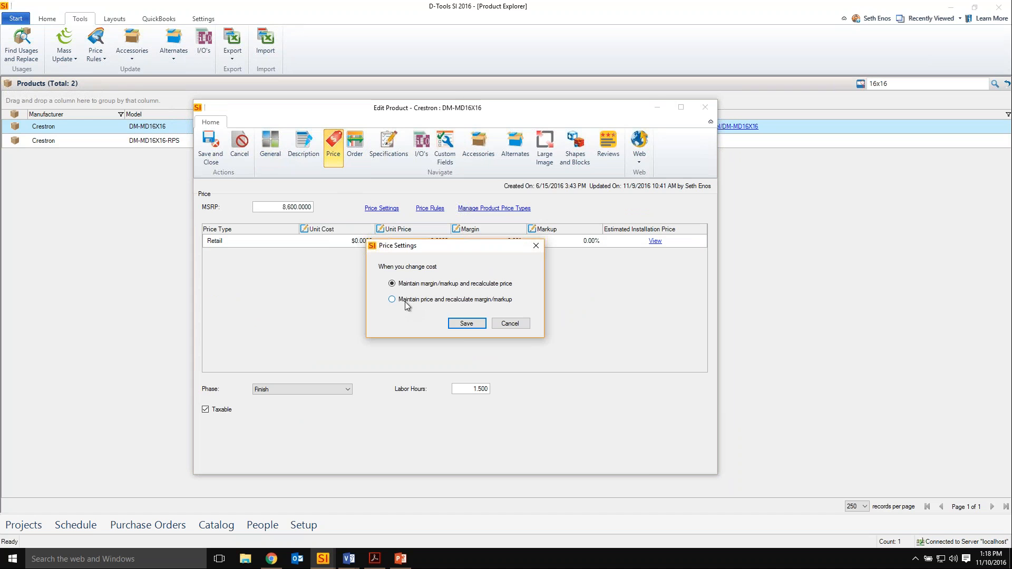
pyautogui.click(404, 301)
pyautogui.click(510, 324)
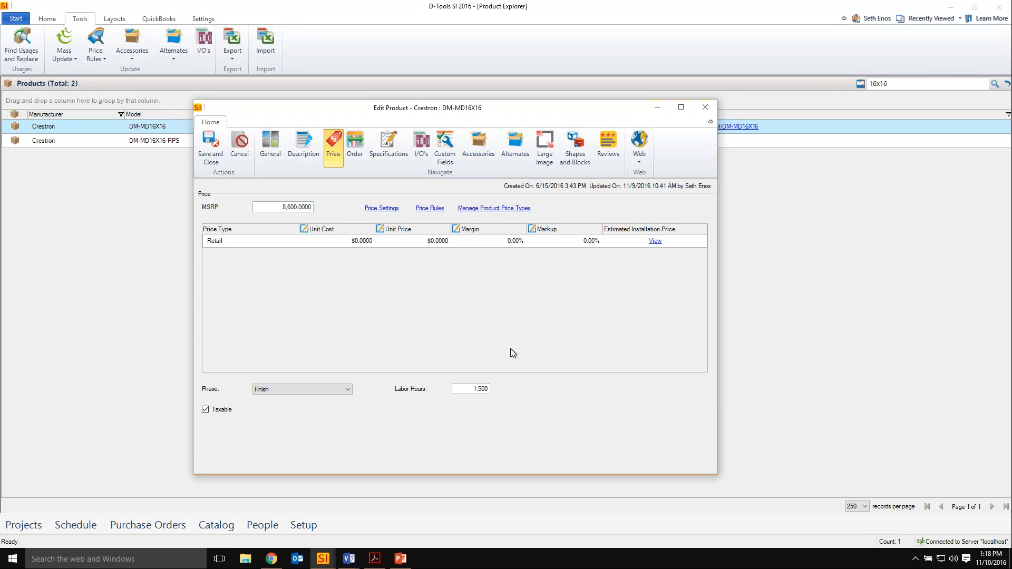
pyautogui.click(707, 108)
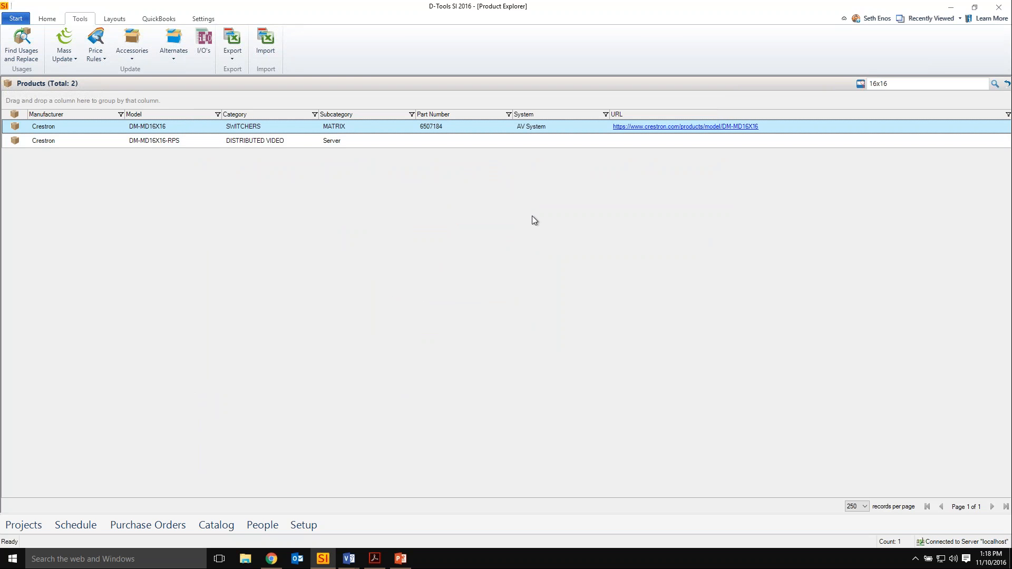
# Reset the product search in the catalog and switch to the Project Editor window.
pyautogui.click(1007, 83)
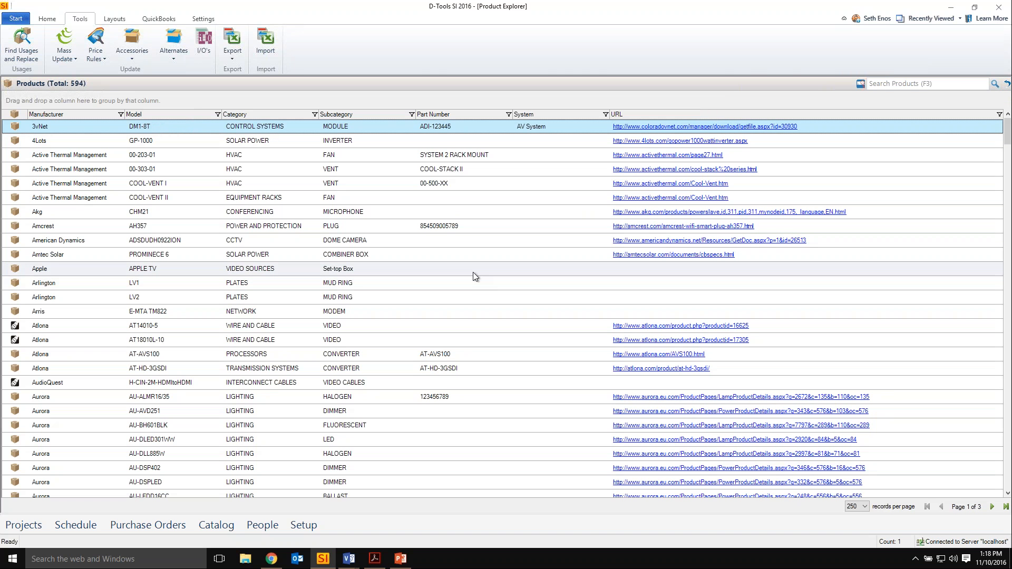
pyautogui.click(323, 559)
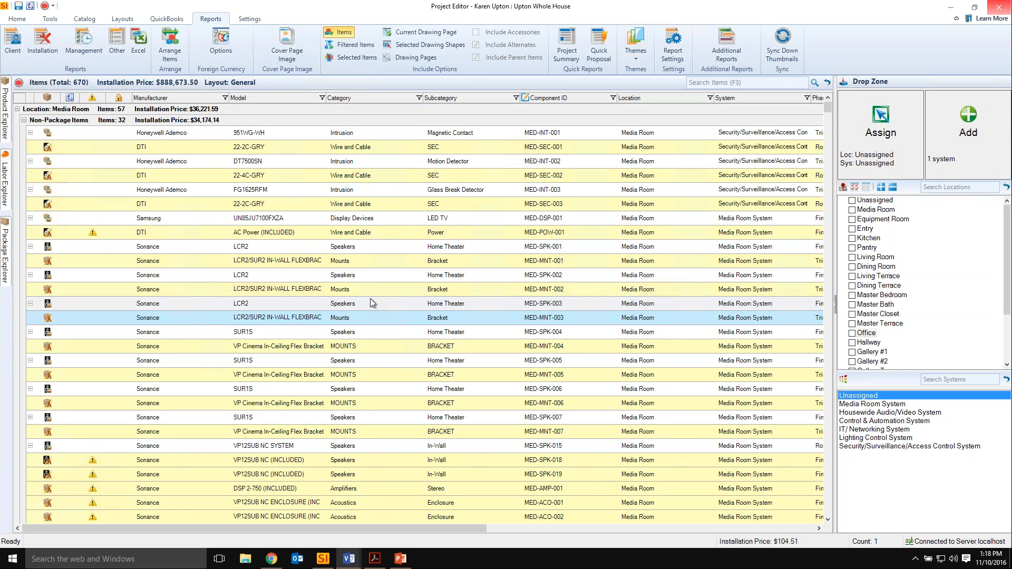
# Choose Equipment Room as the target location and search the project's Product Explorer for 16x16.
pyautogui.click(878, 219)
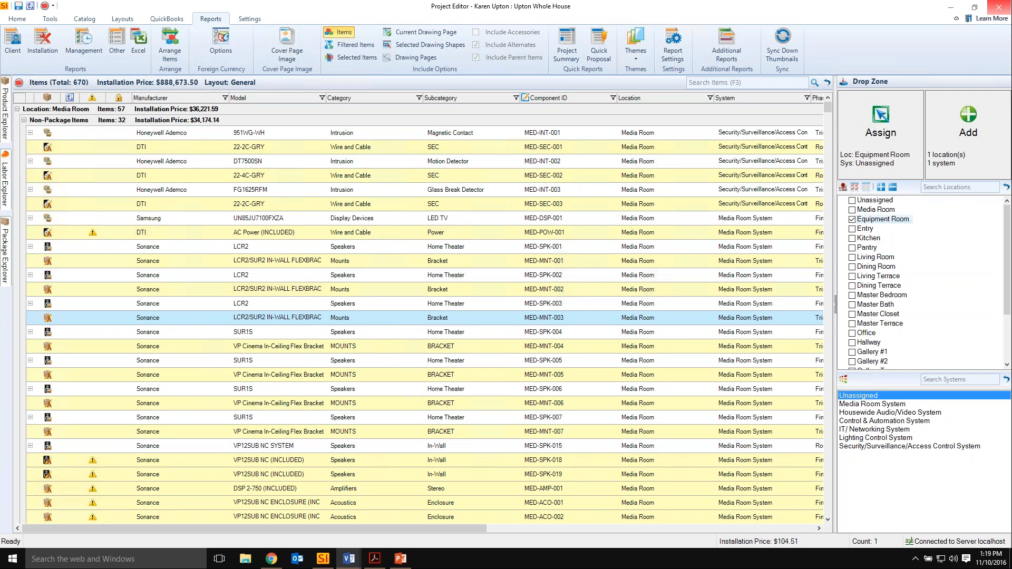
pyautogui.click(5, 126)
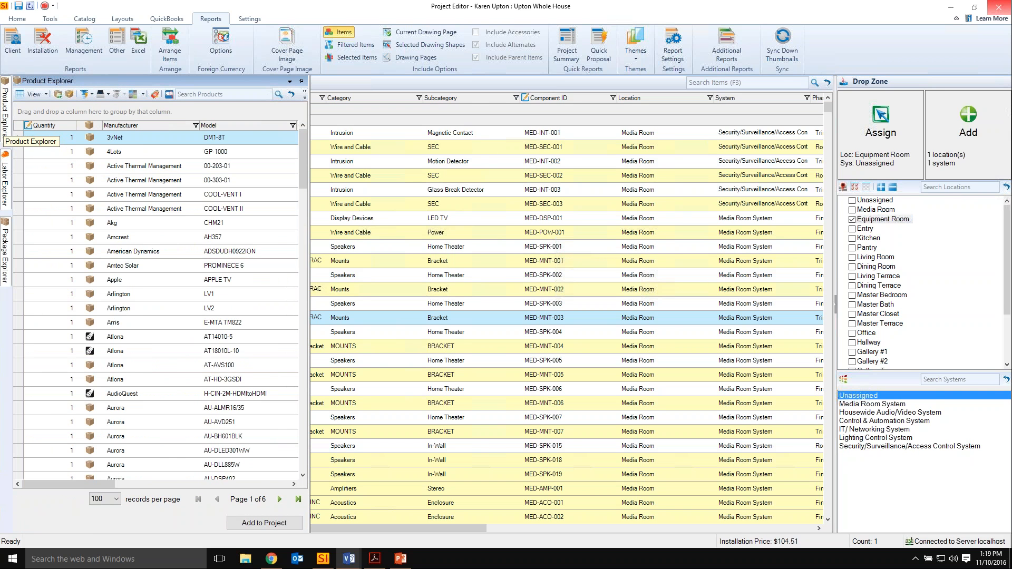
pyautogui.click(203, 93)
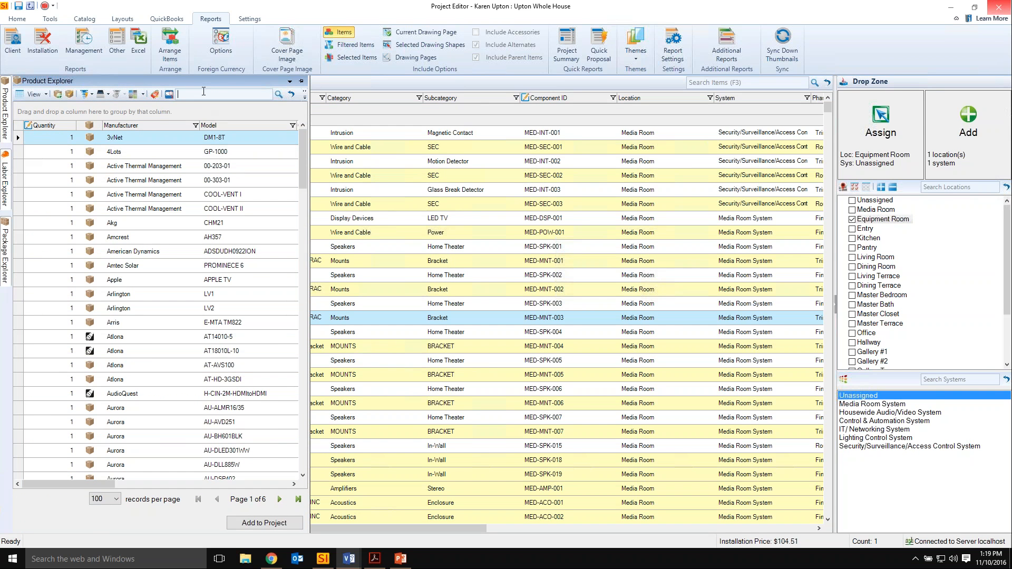
pyautogui.write('16x16')
pyautogui.press('Return')
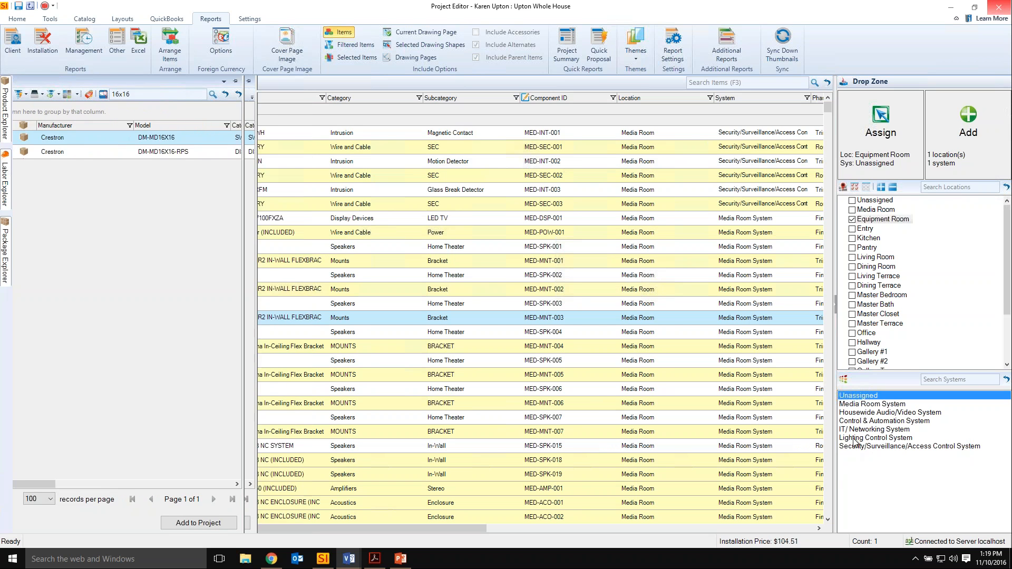
# Keep the target system Unassigned and add the Crestron DM-MD16X16 to the project items in the Equipment Room.
pyautogui.click(873, 414)
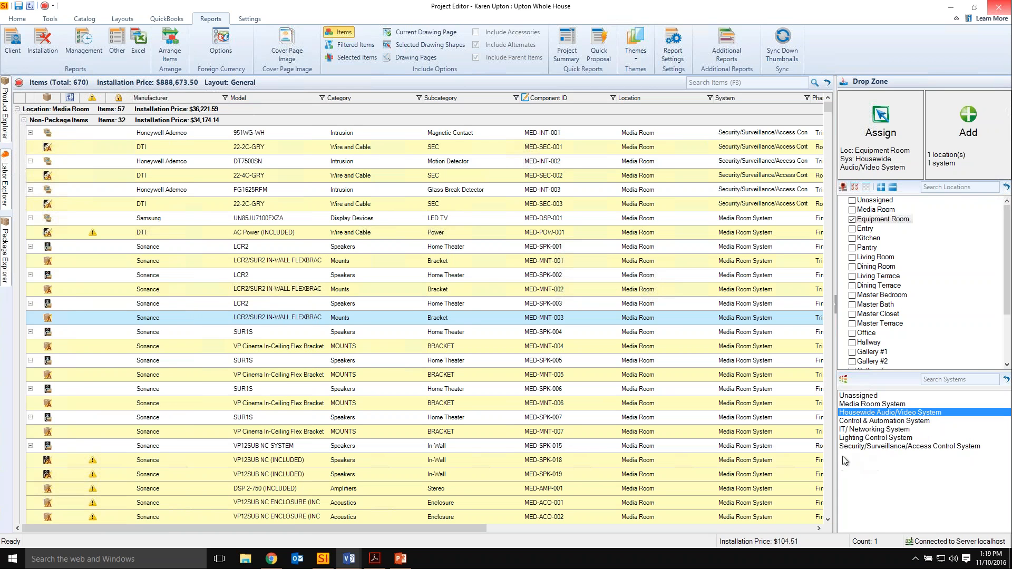
pyautogui.click(860, 397)
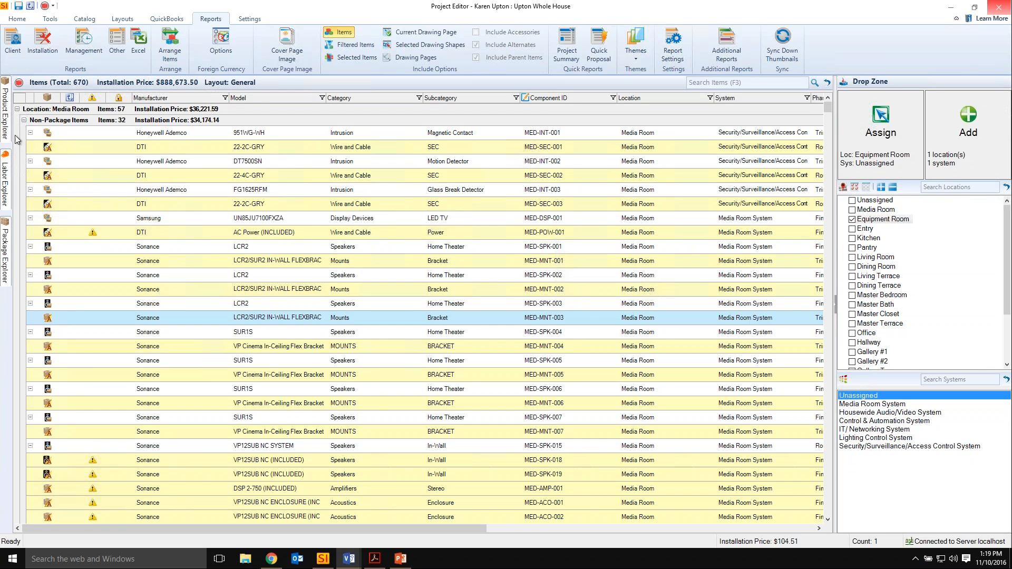
pyautogui.moveTo(5, 127)
pyautogui.click(157, 136)
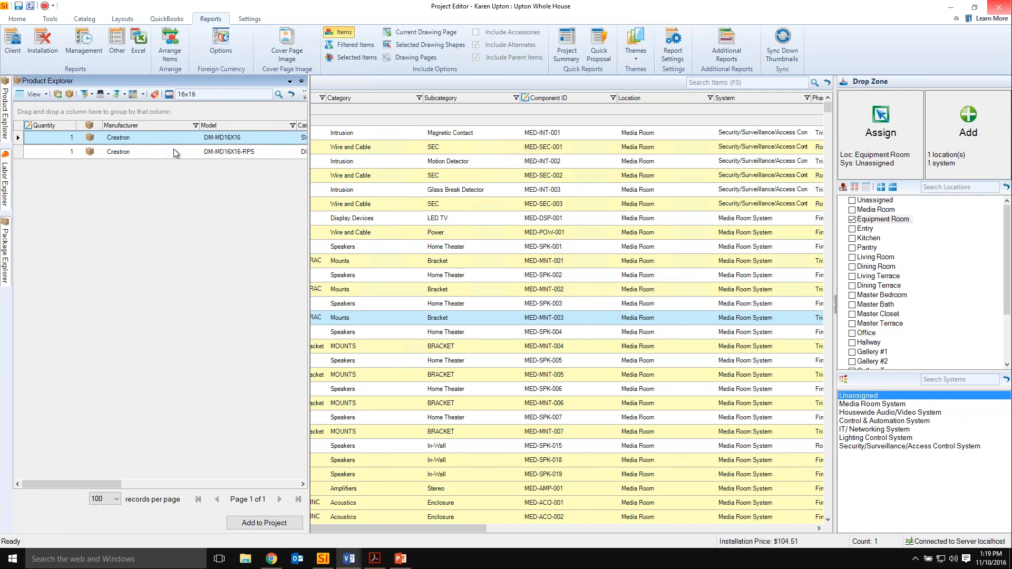
pyautogui.moveTo(176, 153); pyautogui.dragTo(514, 267)
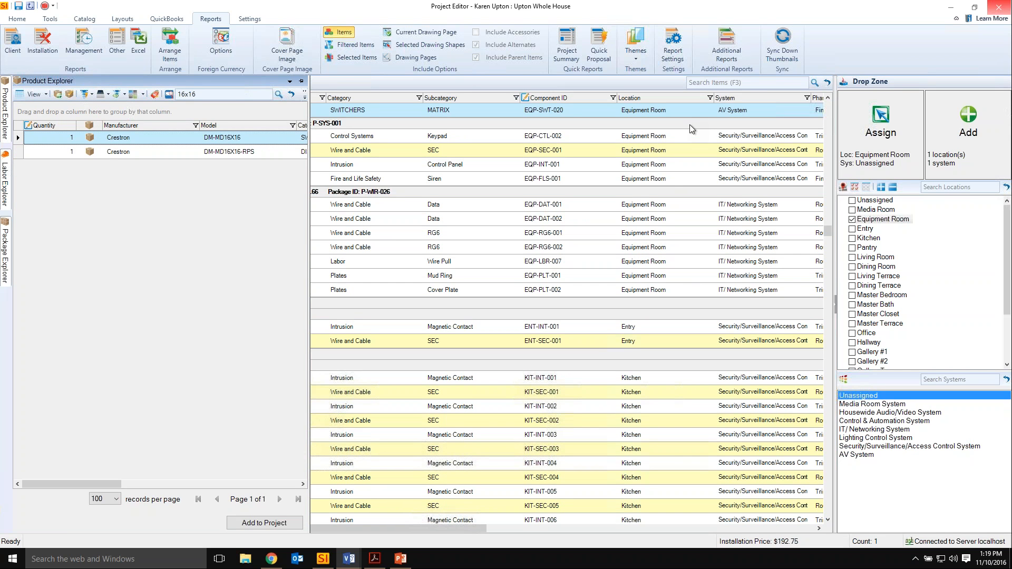
# View the order status fields that can be updated for the Arlington LV1 mud ring, and cancel without updating.
pyautogui.click(496, 274)
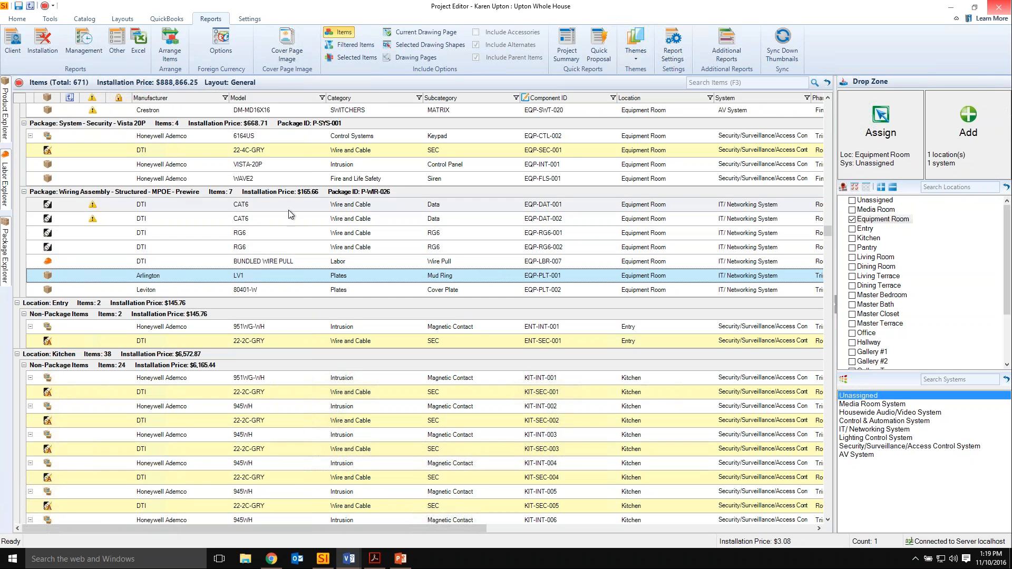
pyautogui.click(18, 19)
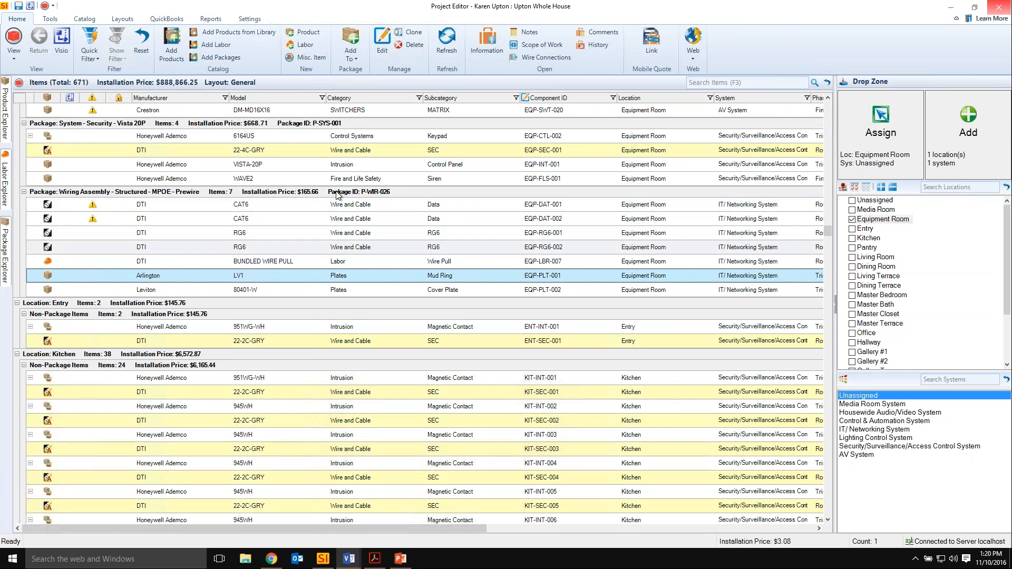
pyautogui.click(51, 19)
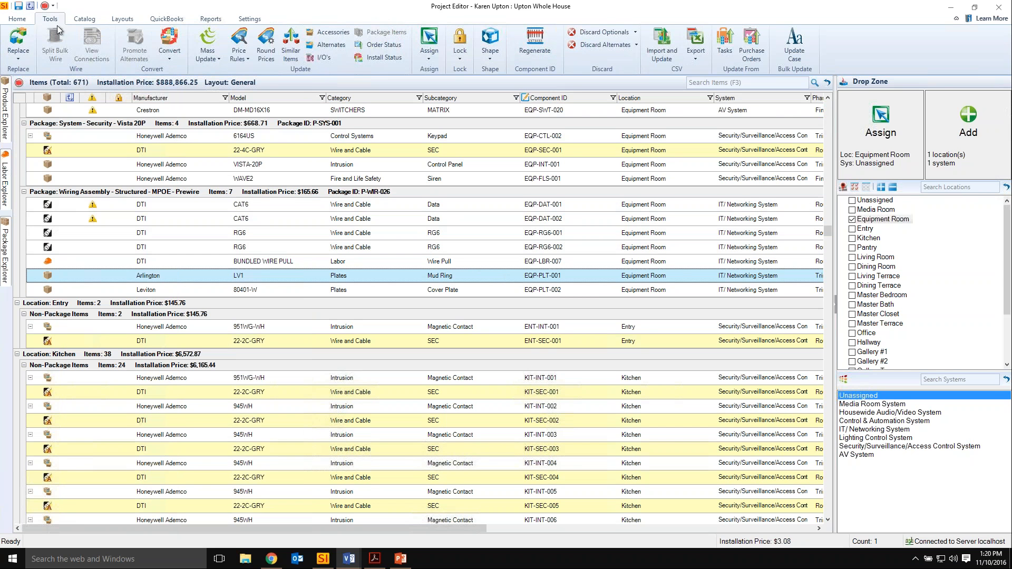
pyautogui.click(380, 47)
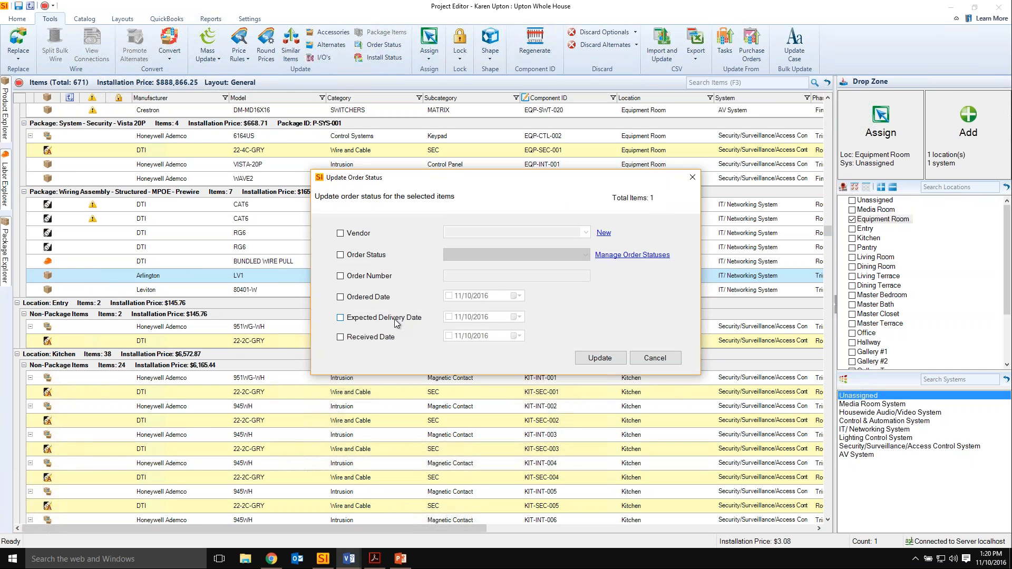
pyautogui.click(651, 359)
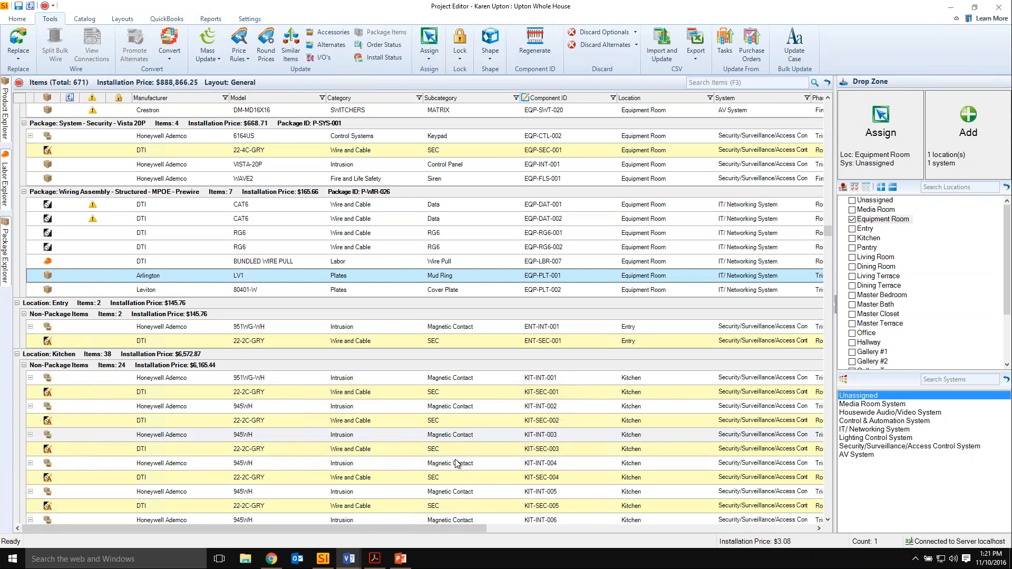
# Collapse all item groups and expand only the Equipment Room's non-package items to review them.
pyautogui.click(358, 463)
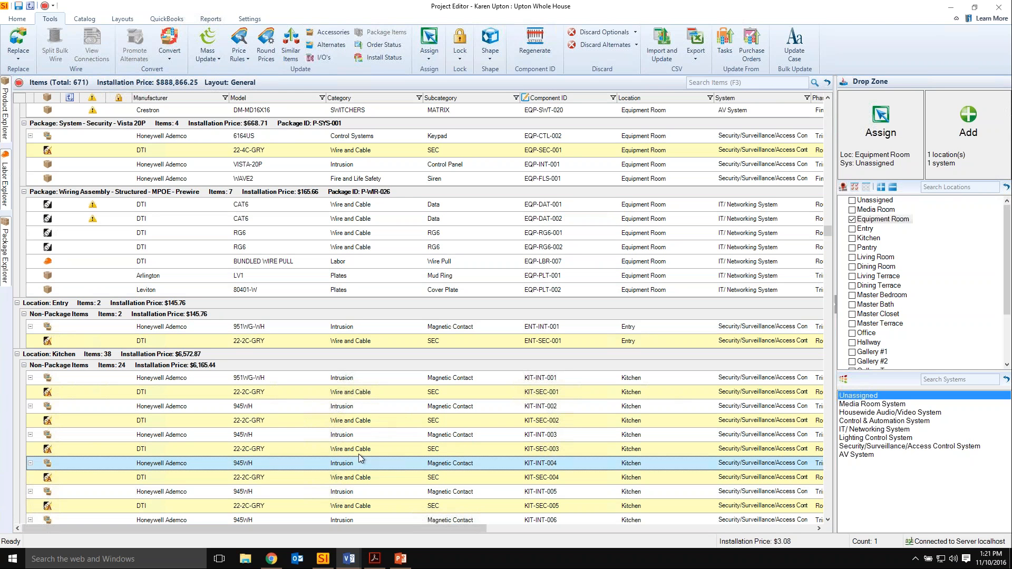
pyautogui.keyDown('shift'); pyautogui.click(358, 454); pyautogui.keyUp('shift')
pyautogui.press('F12')
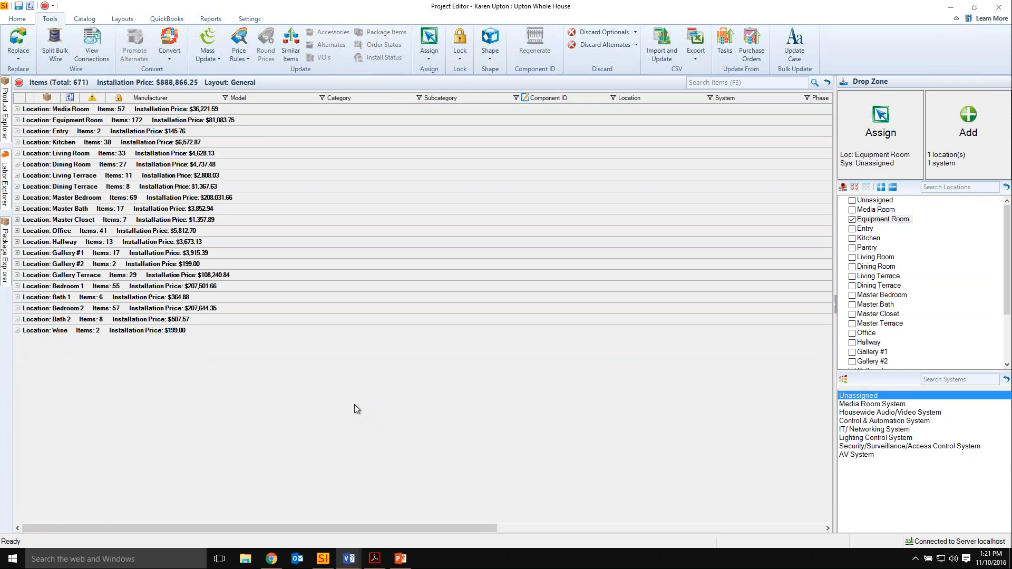
pyautogui.click(18, 120)
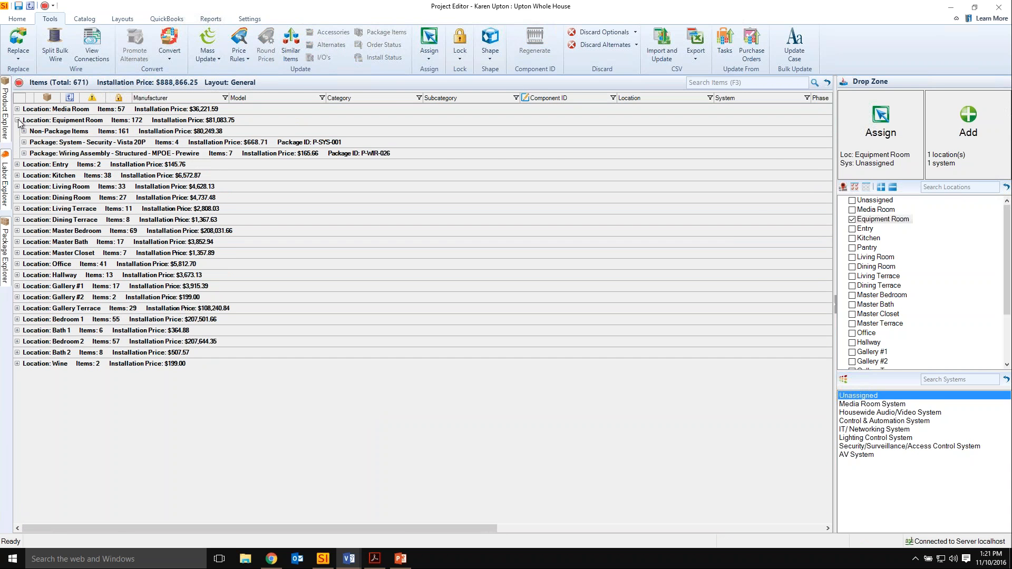
pyautogui.click(24, 132)
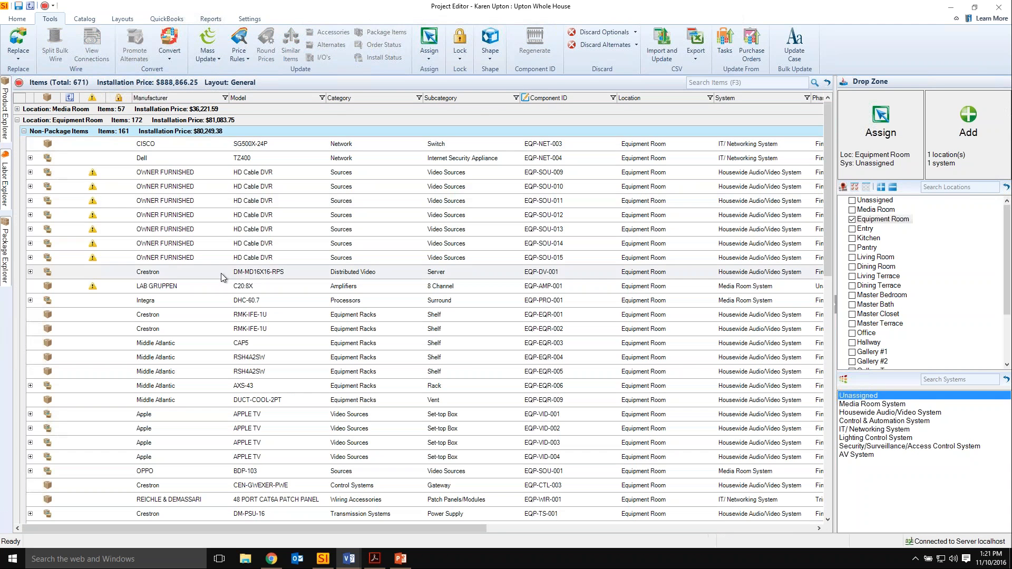
pyautogui.scroll(-10, 221, 273)
# Switch to the Visio drawing and examine the OPPO BDP-103 and its HDMI wire on the Media Room Schematic page.
pyautogui.moveTo(346, 561)
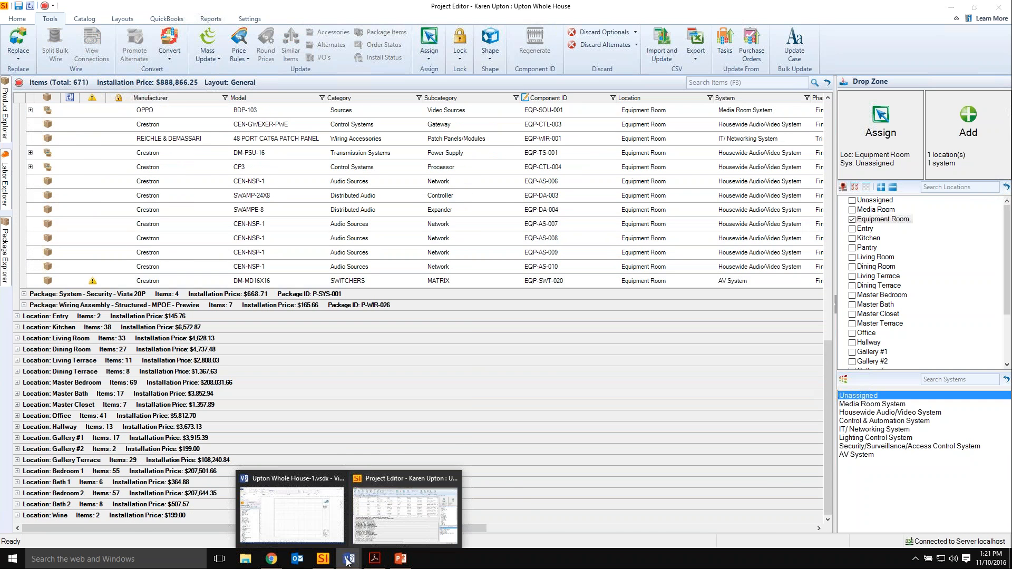
pyautogui.click(305, 508)
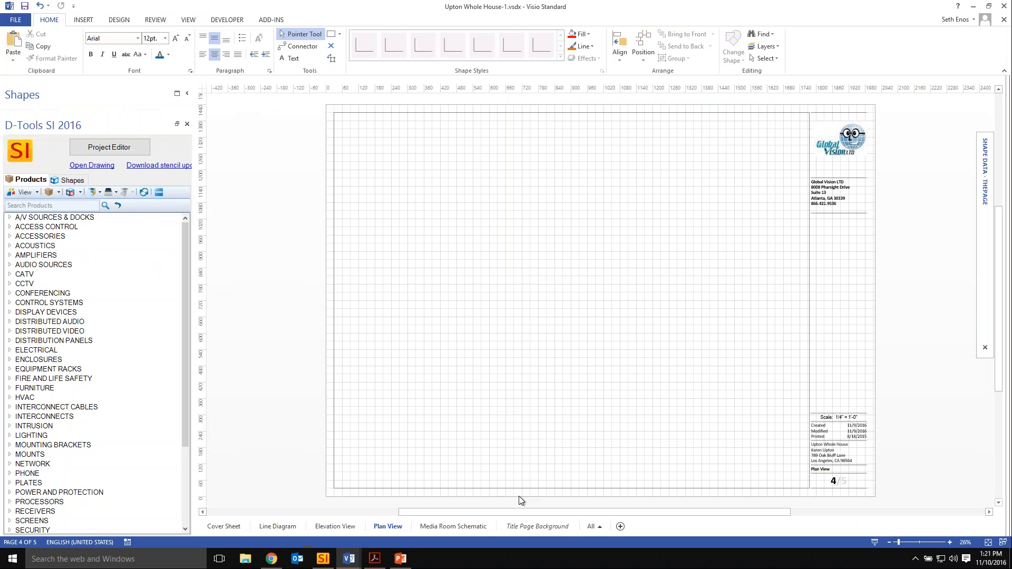
pyautogui.click(437, 526)
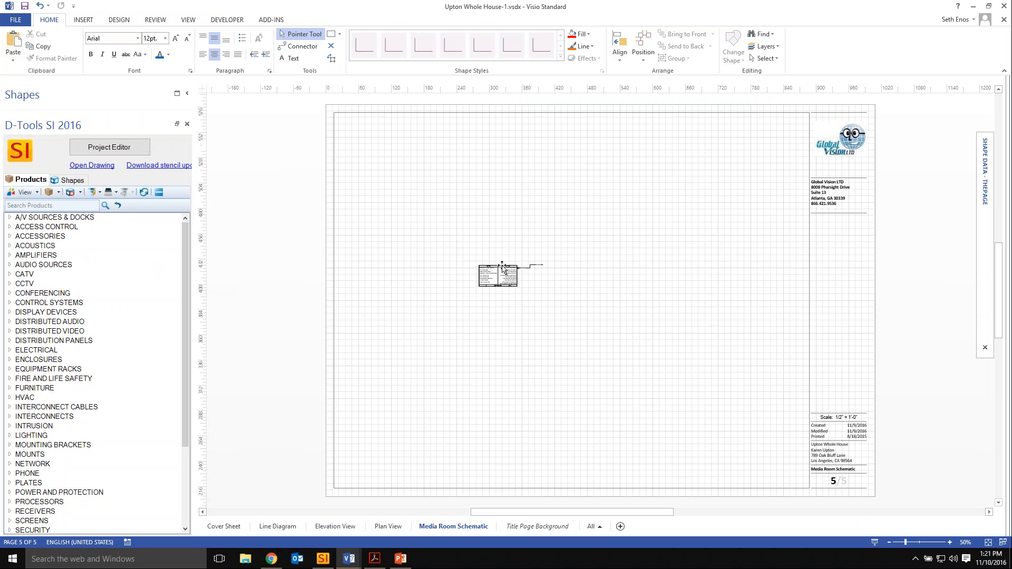
pyautogui.scroll(5, 500, 266)
pyautogui.scroll(1, 495, 320)
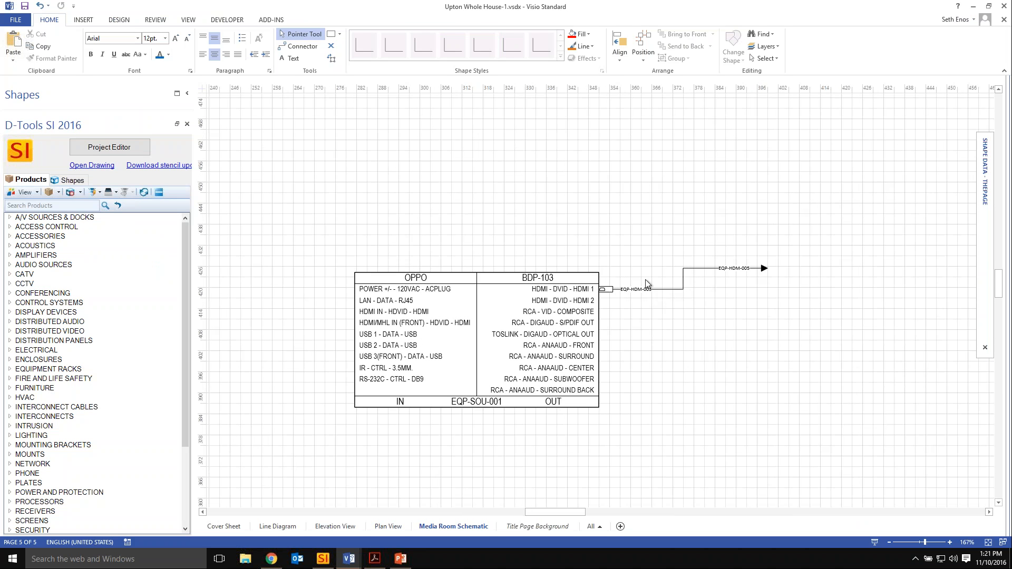
# Return to the Project Editor, expand the OPPO BDP-103's accessories and select its HDMI-3M wire.
pyautogui.click(104, 150)
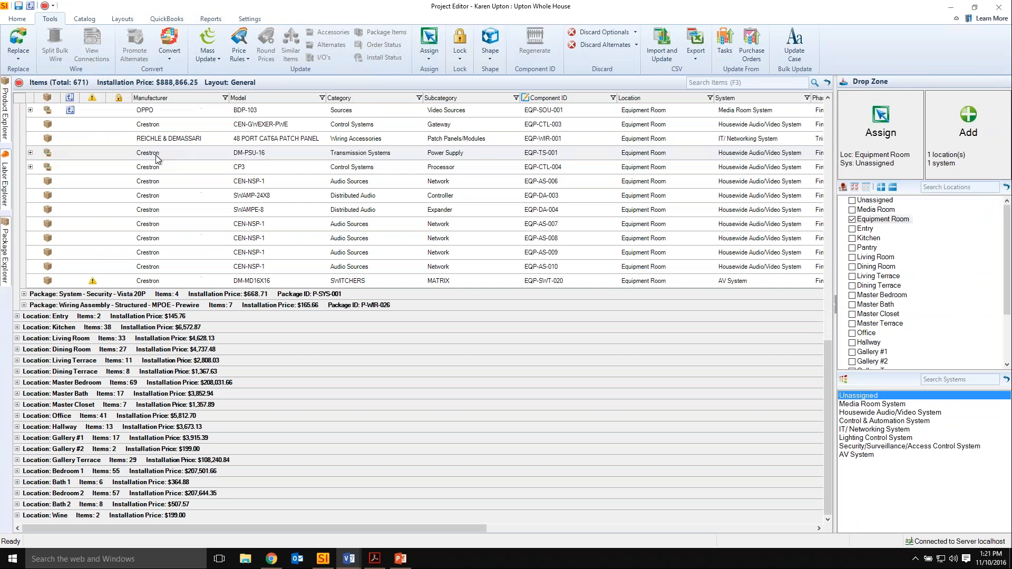
pyautogui.scroll(3, 35, 242)
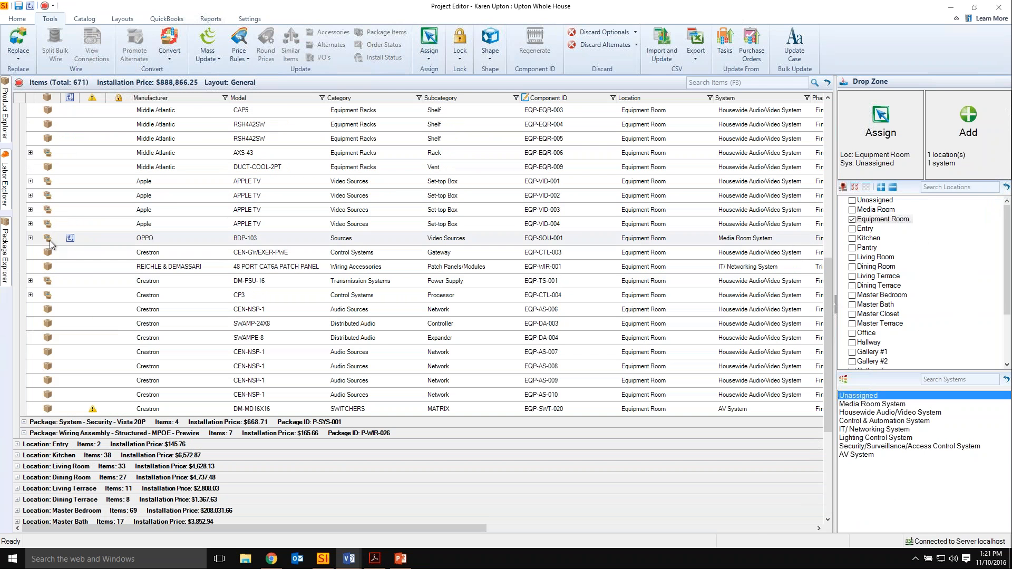
pyautogui.click(30, 238)
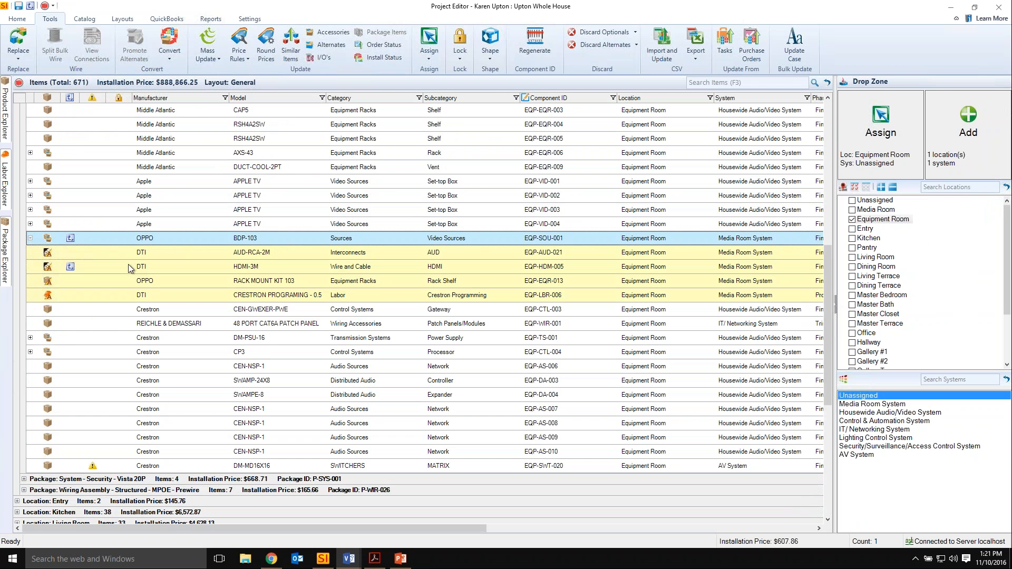
pyautogui.click(240, 271)
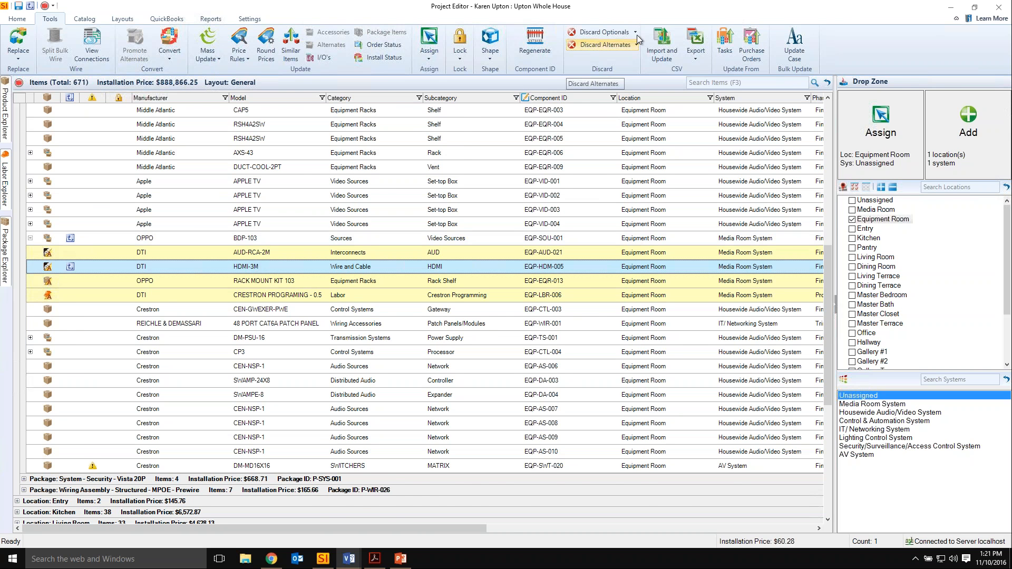
# Reduce the Project Editor to a floating window over the drawing and set the target system to Housewide Audio/Video System.
pyautogui.moveTo(662, 6); pyautogui.dragTo(410, 49)
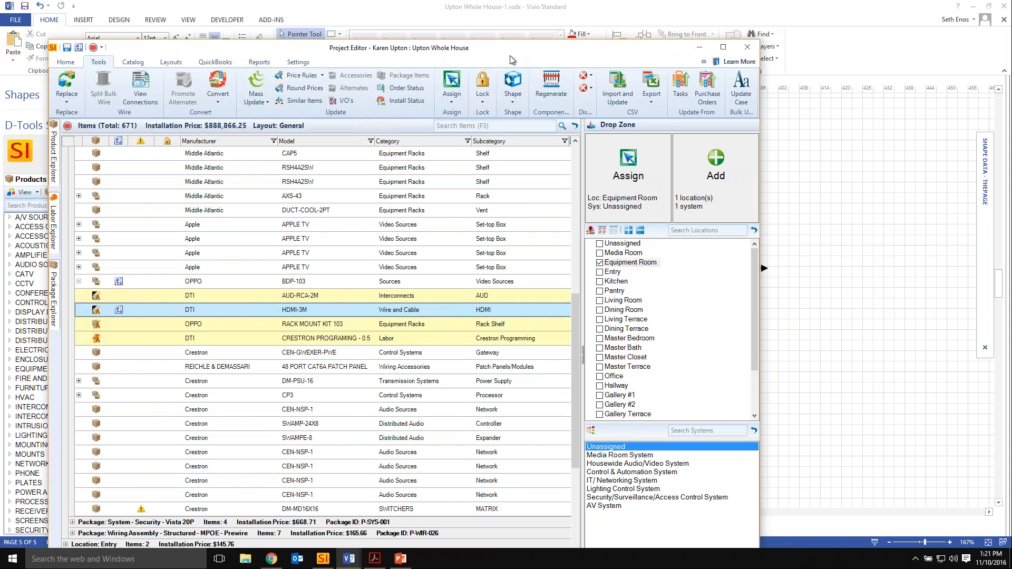
pyautogui.moveTo(484, 51); pyautogui.dragTo(460, 21)
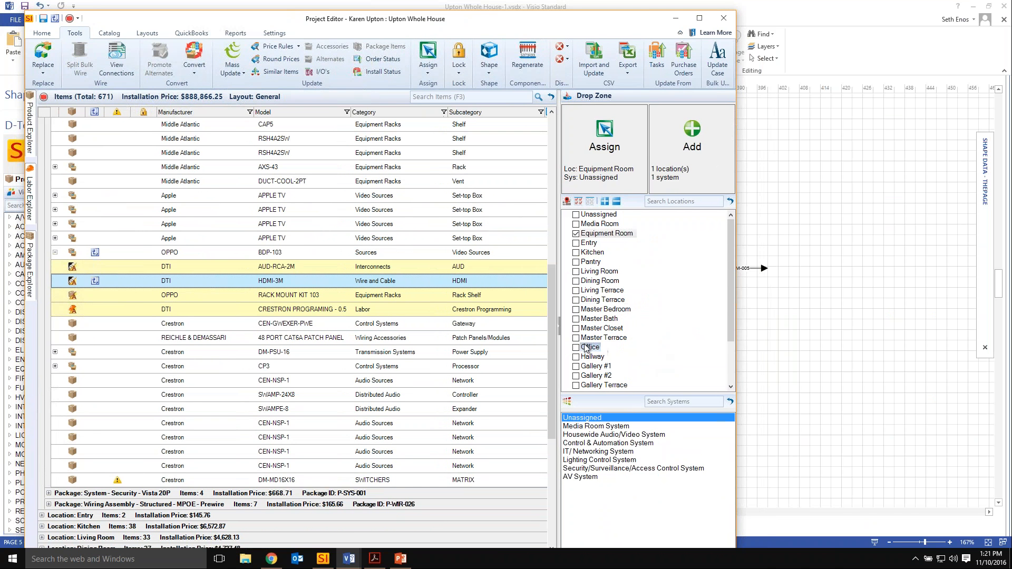
pyautogui.click(597, 435)
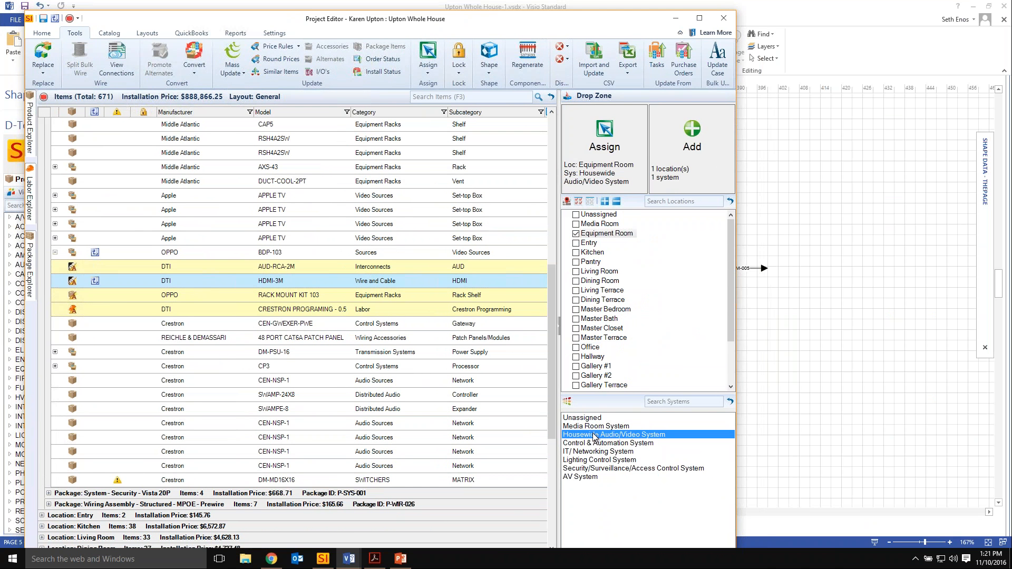
# Search the Product Explorer for "dti" products.
pyautogui.moveTo(32, 125)
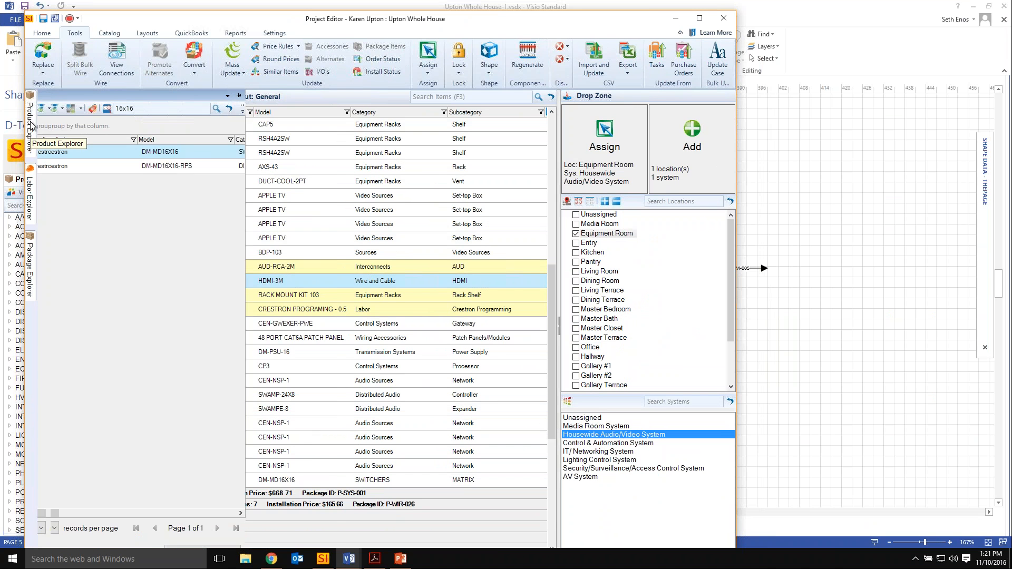
pyautogui.moveTo(231, 109); pyautogui.dragTo(110, 117)
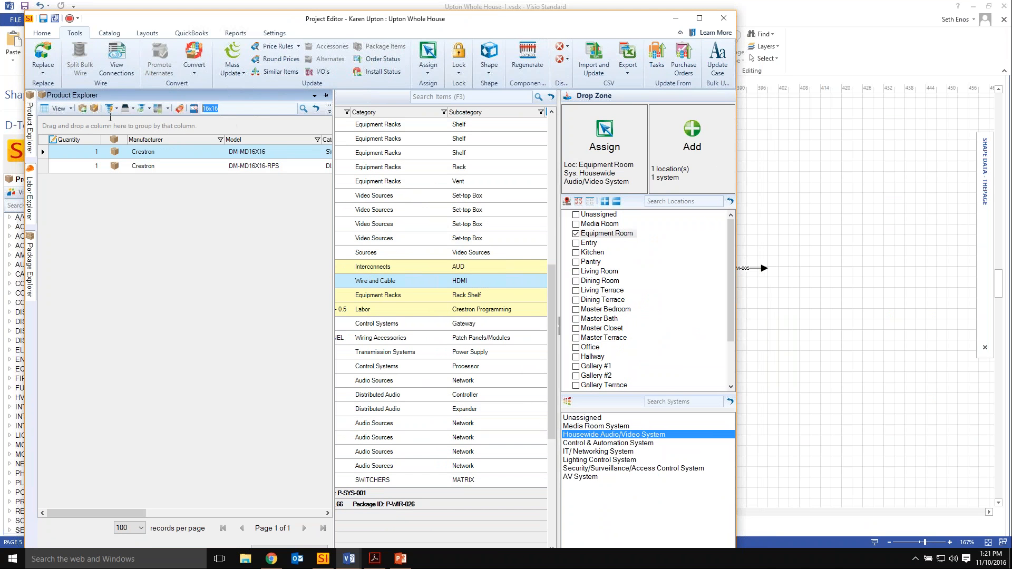
pyautogui.write('dti')
pyautogui.press('Return')
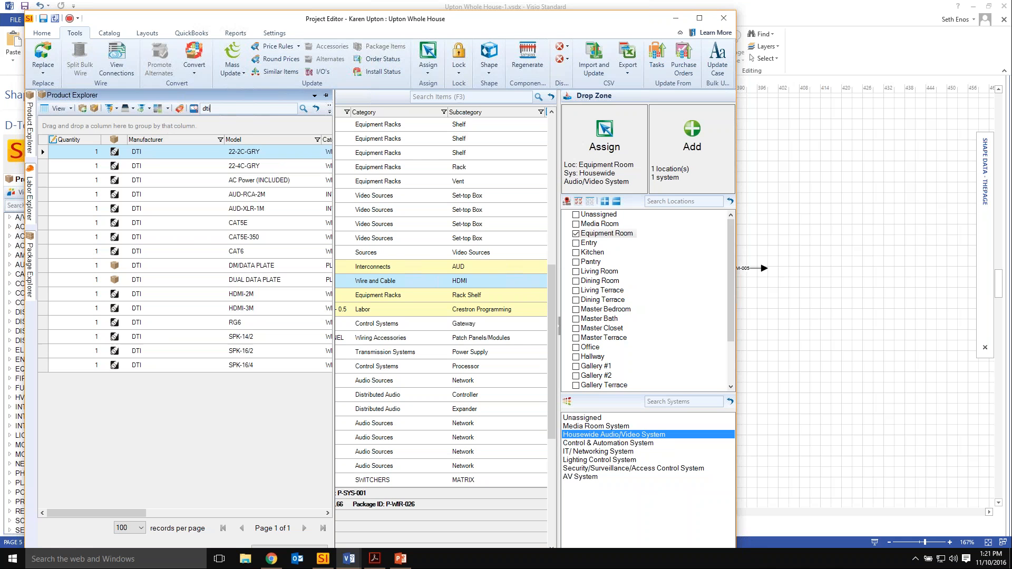
# Place an HDMI-3M wire on the Media Room Schematic, connect it to the BDP-103's HDMI 2 output and route its arrow end below the first wire.
pyautogui.click(199, 308)
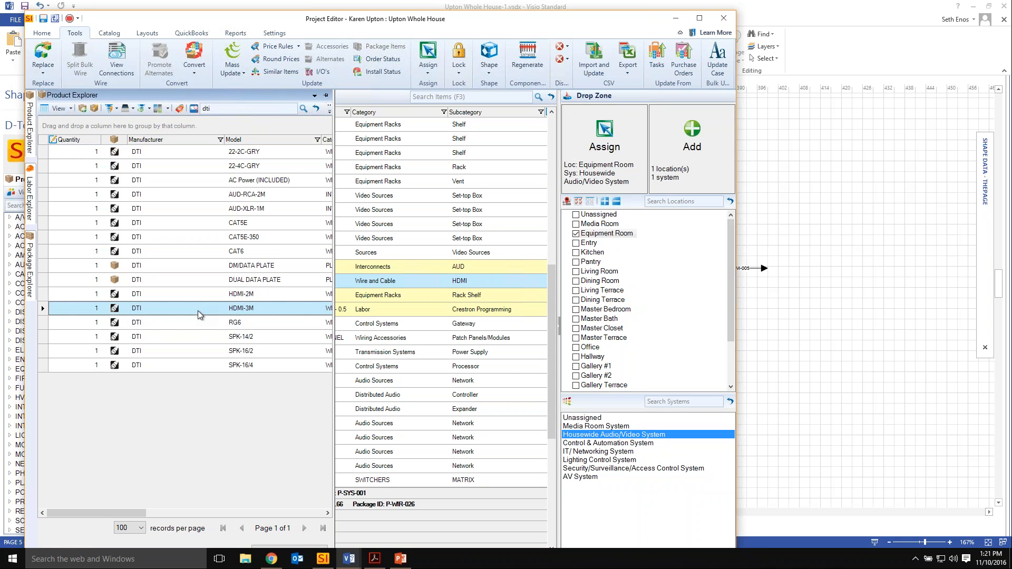
pyautogui.moveTo(195, 309); pyautogui.dragTo(809, 355)
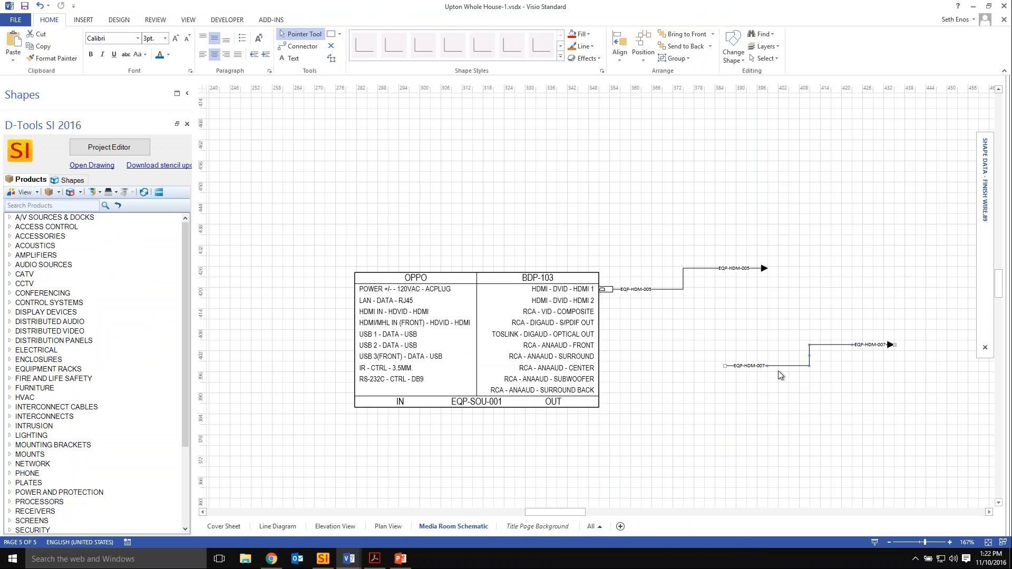
pyautogui.moveTo(775, 364); pyautogui.dragTo(650, 299)
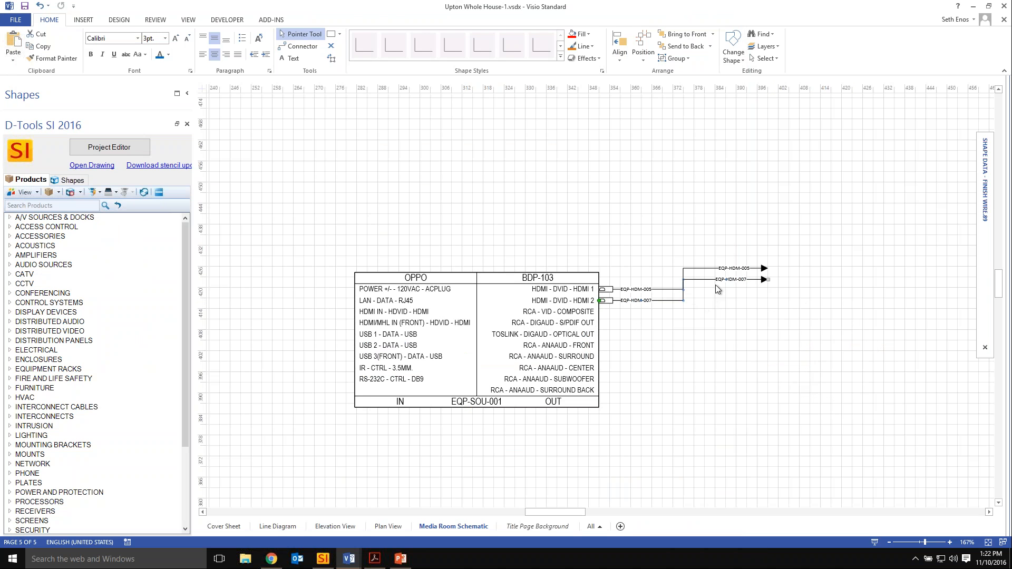
pyautogui.moveTo(683, 290); pyautogui.dragTo(732, 344)
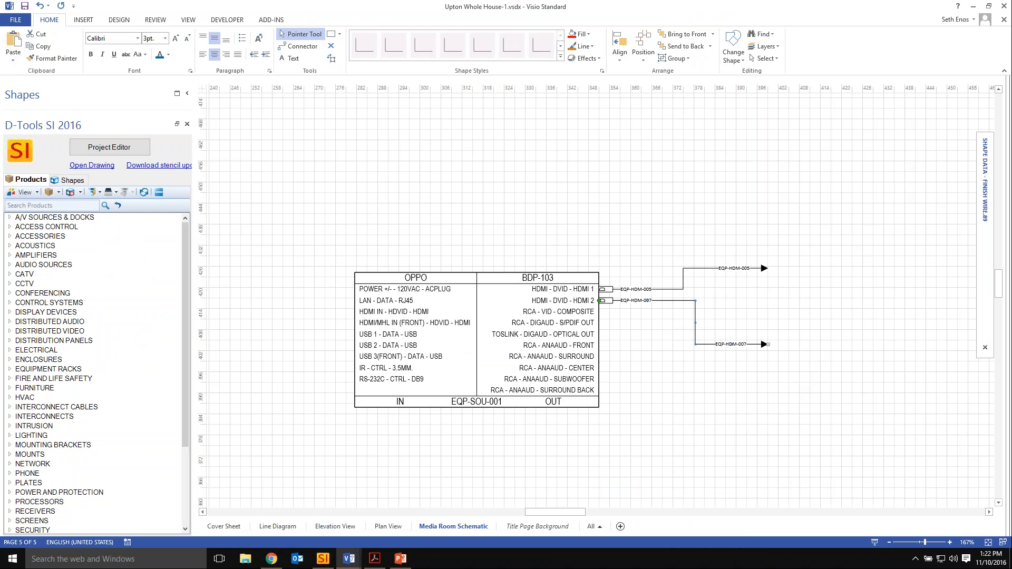
# Return to the Project Editor and compare the new standalone HDMI-3M wire with the OPPO BDP-103 and its accessories.
pyautogui.click(115, 149)
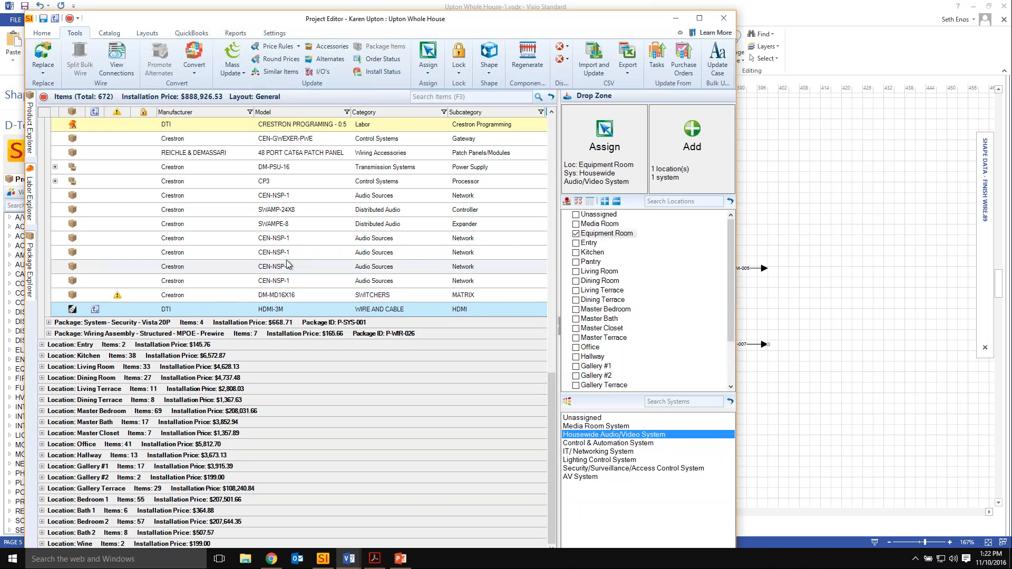
pyautogui.scroll(2, 226, 267)
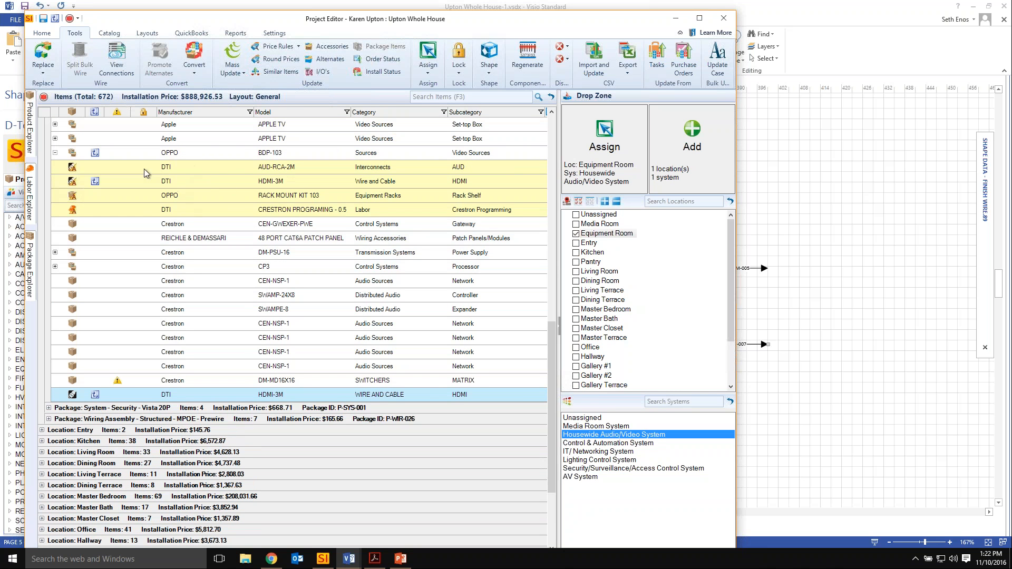
pyautogui.click(181, 152)
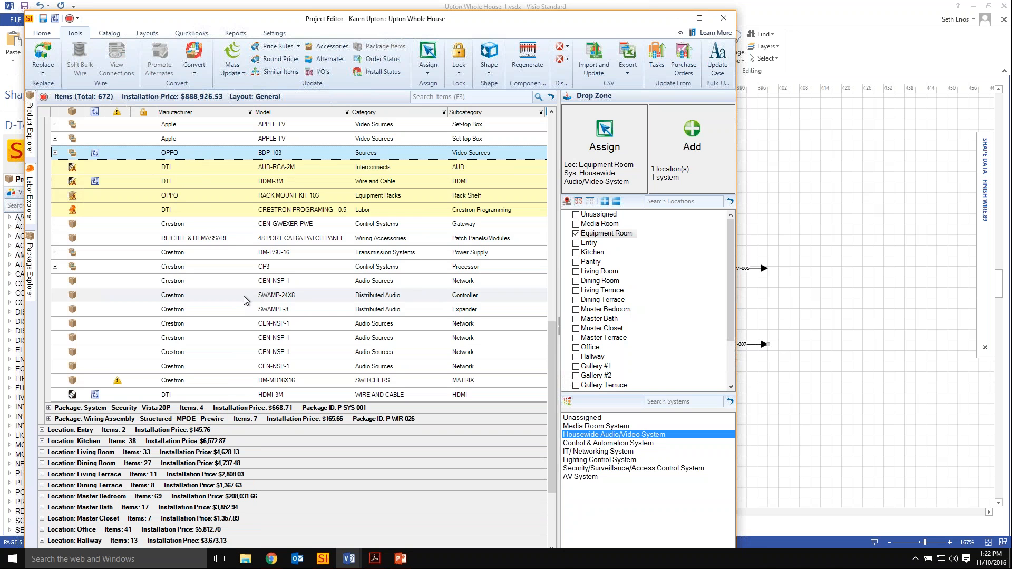
pyautogui.click(264, 396)
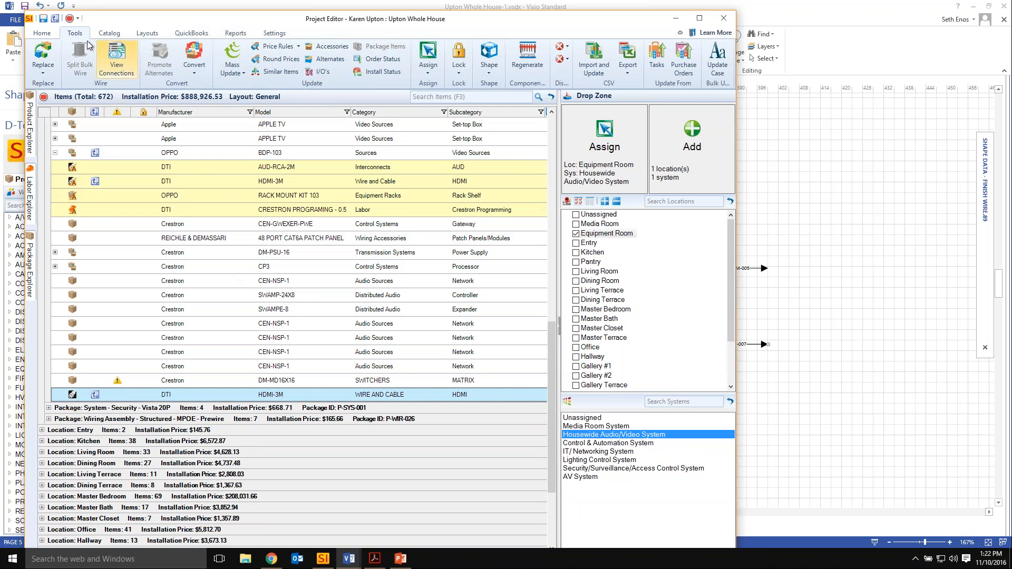
# View the conversion options available for the standalone HDMI-3M wire and for the RACK MOUNT KIT 103 accessory.
pyautogui.click(193, 74)
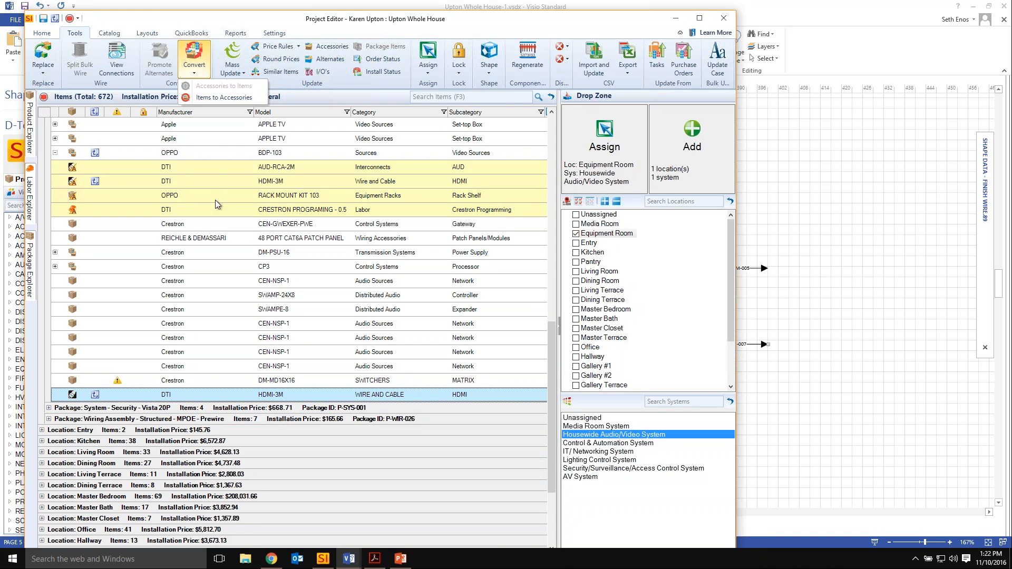
pyautogui.click(267, 197)
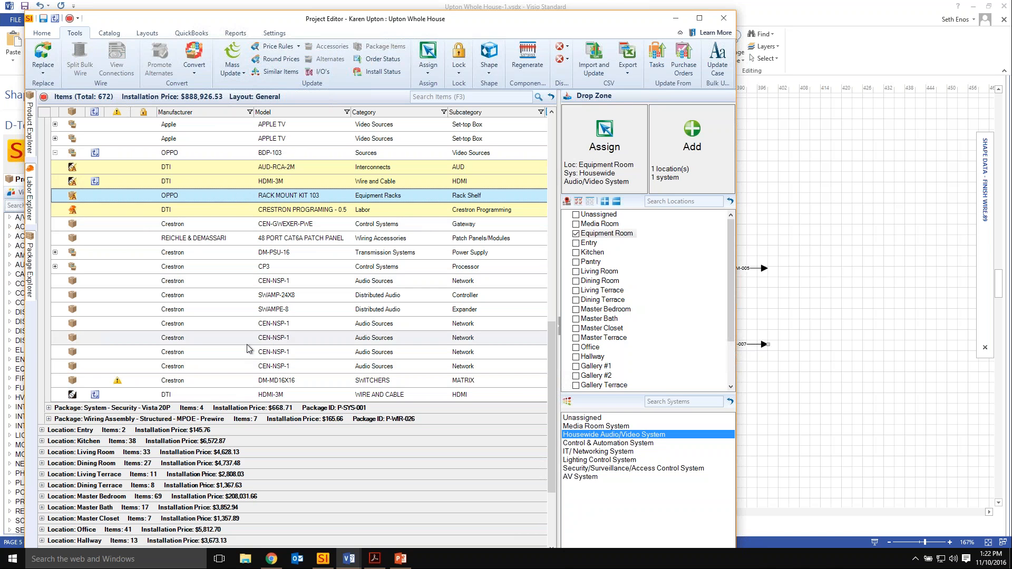
pyautogui.click(194, 67)
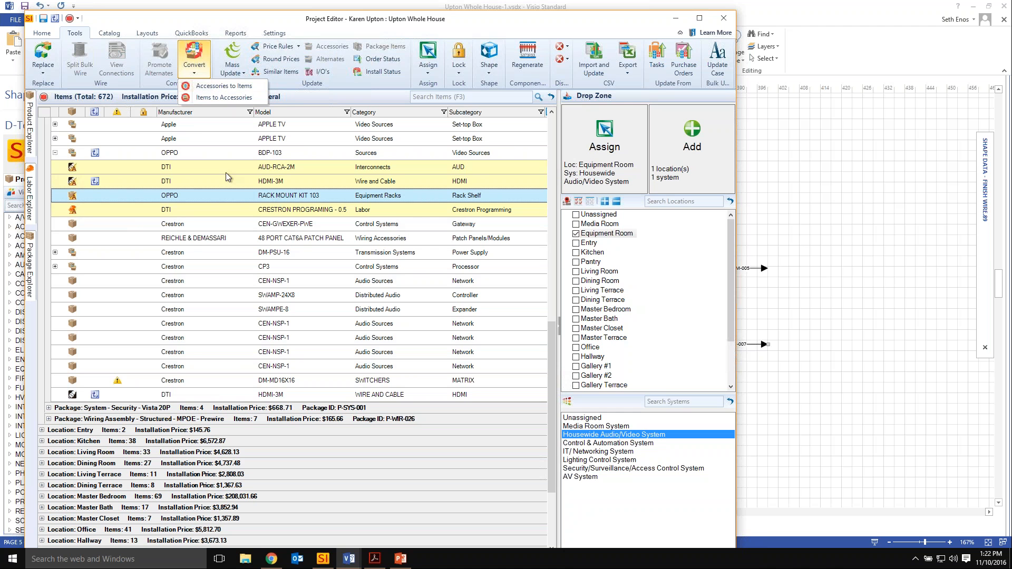
# Start converting the standalone HDMI-3M wire from an item to an accessory, accepting the conversion.
pyautogui.click(231, 395)
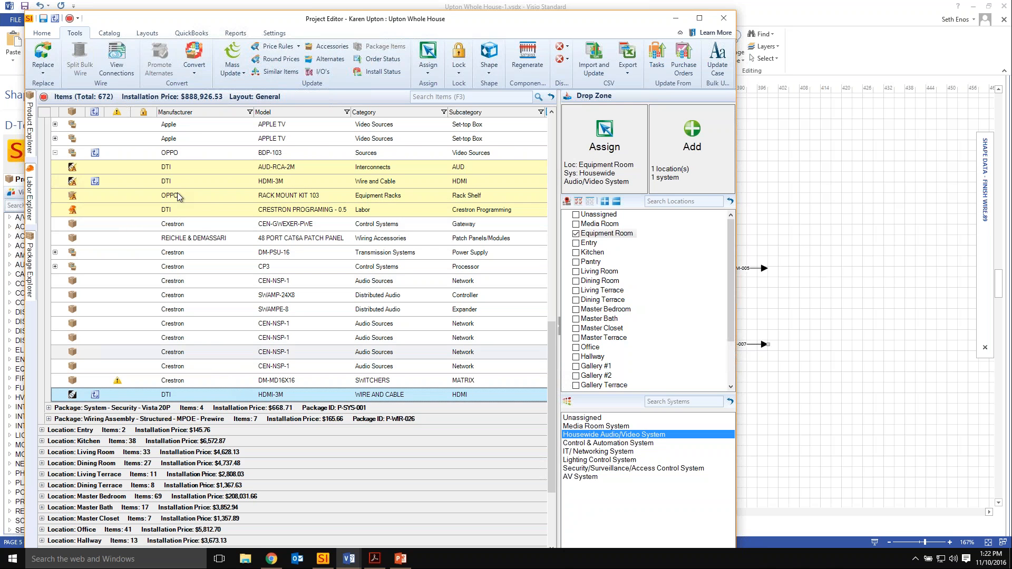
pyautogui.click(216, 97)
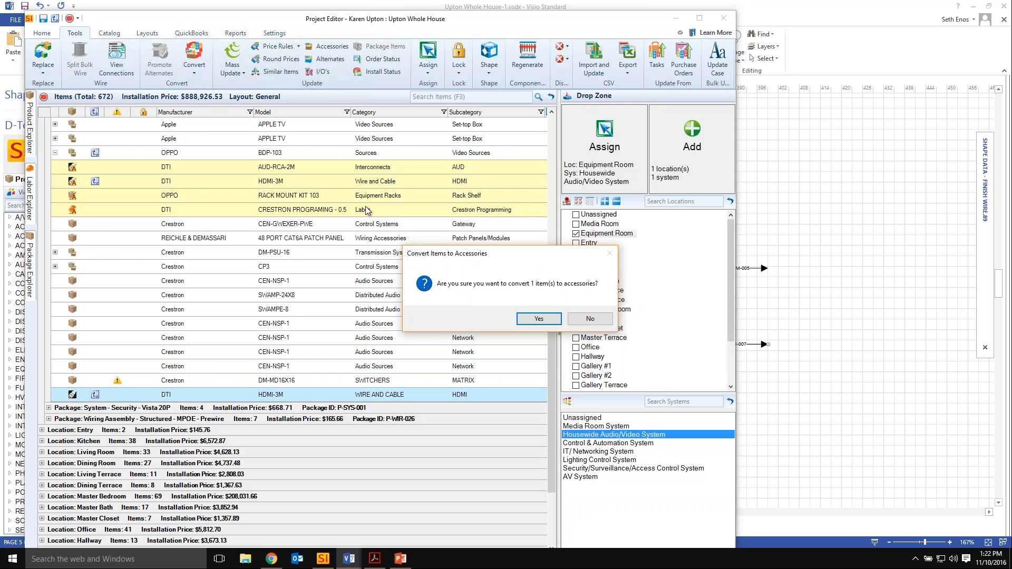
pyautogui.click(531, 319)
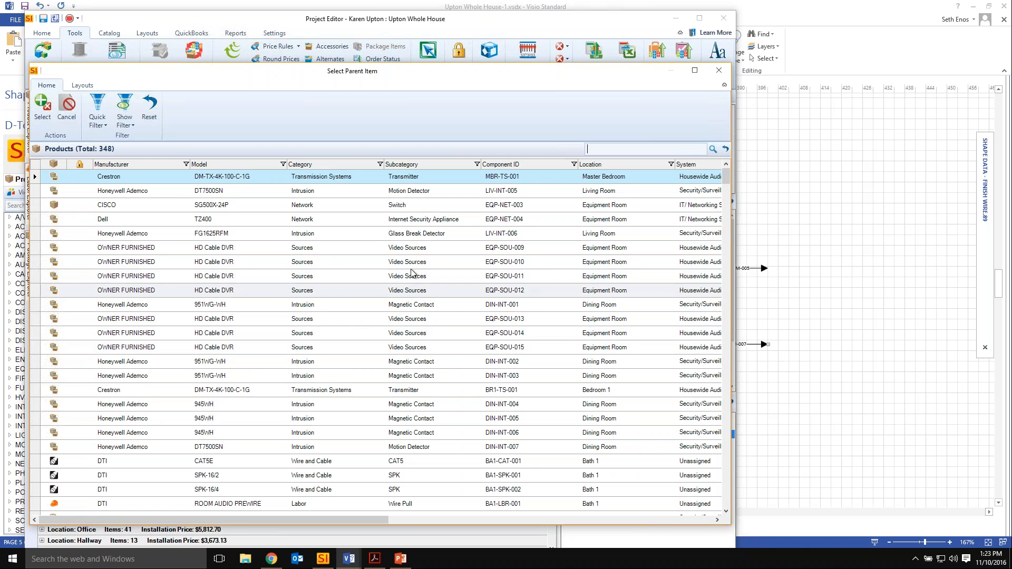
# Filter the parent item candidates to the Equipment Room, search for "oppo" and choose the OPPO BDP-103 as the wire's parent.
pyautogui.click(103, 128)
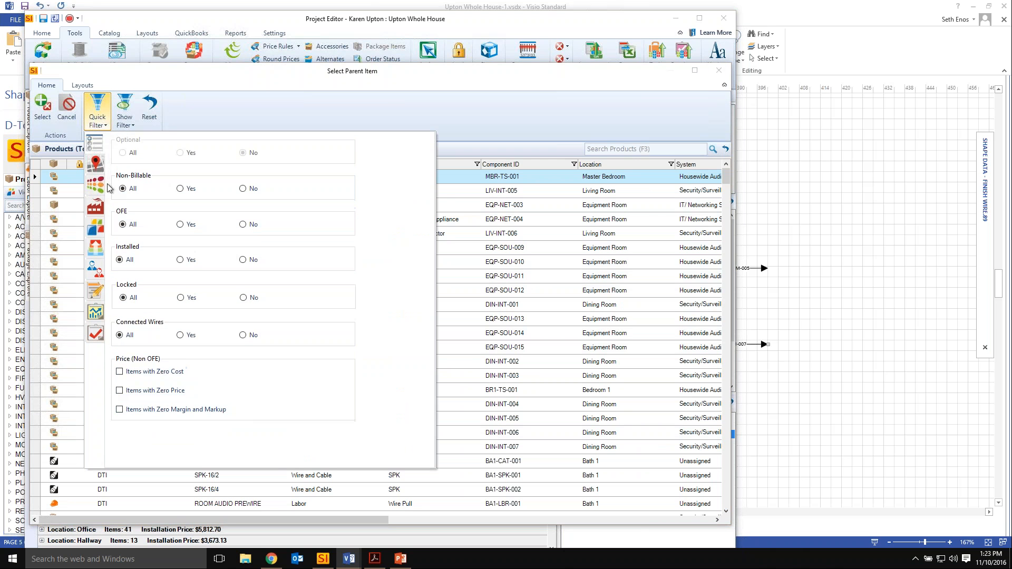
pyautogui.click(97, 167)
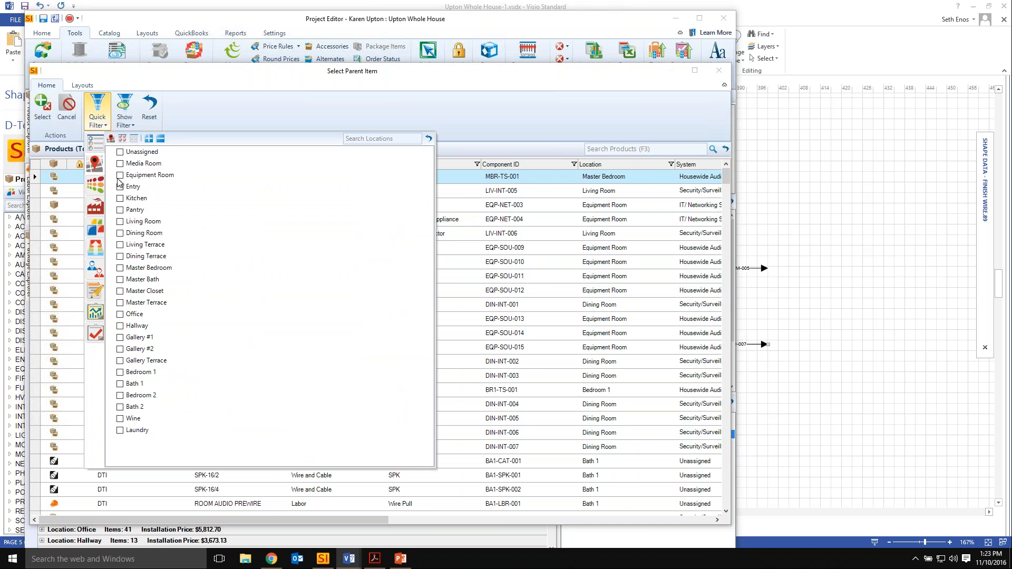
pyautogui.click(120, 175)
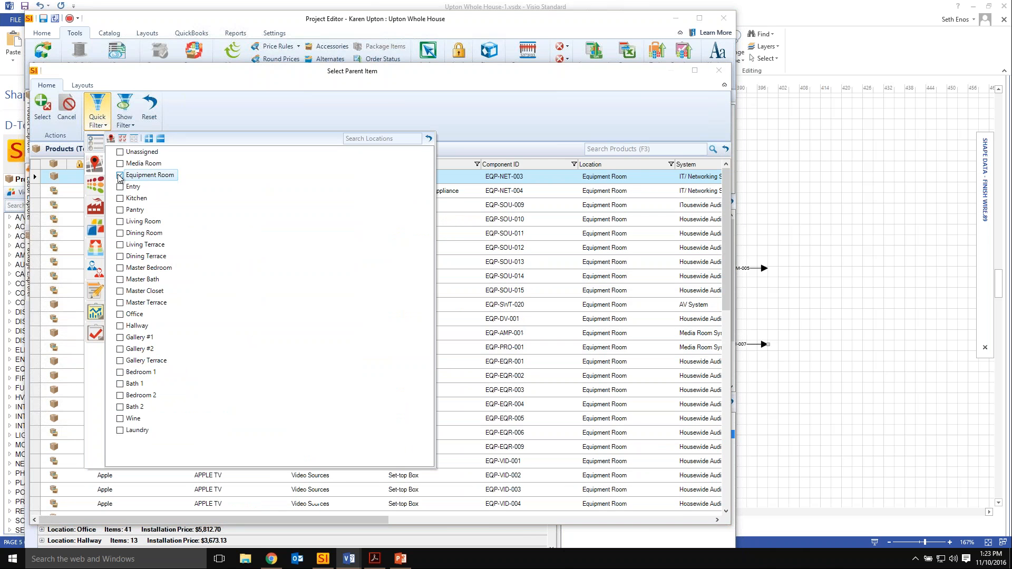
pyautogui.click(620, 149)
pyautogui.write('oppo')
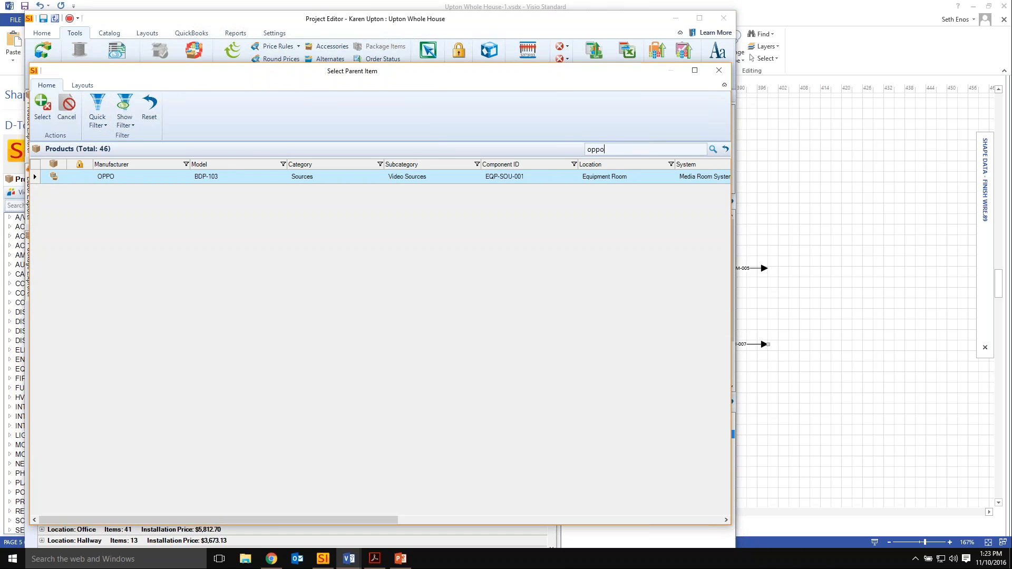
pyautogui.click(224, 180)
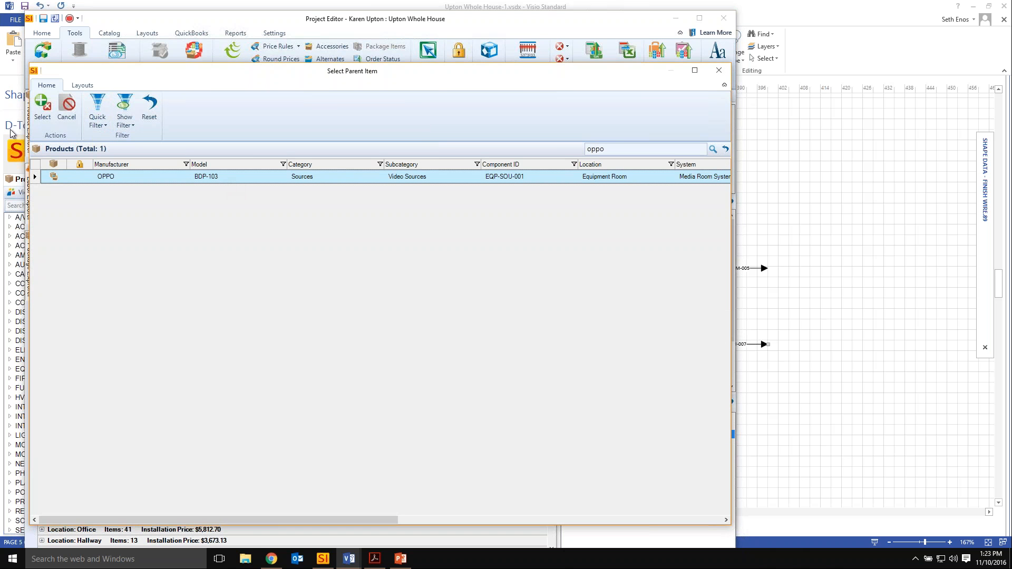
pyautogui.click(44, 117)
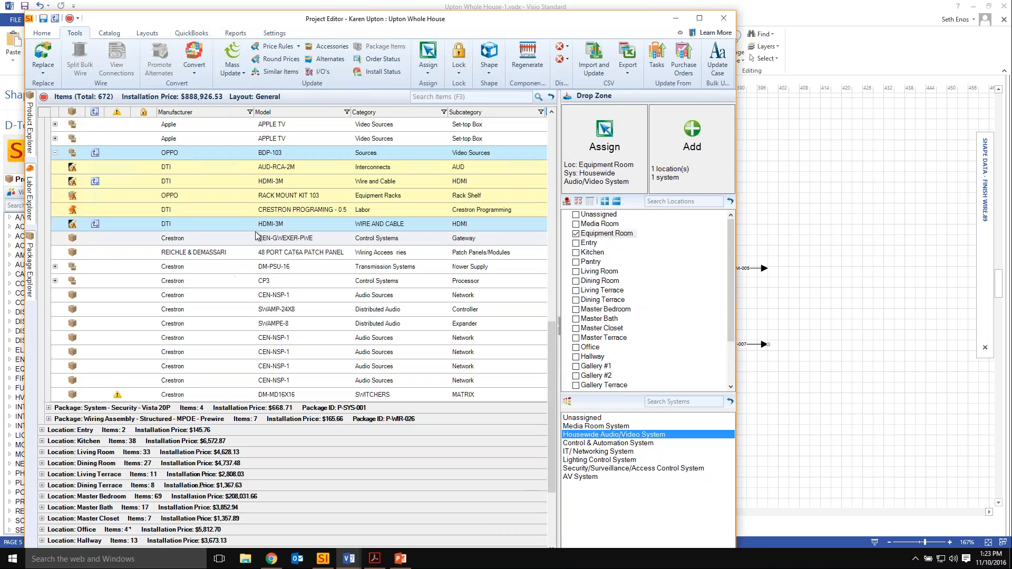
# Review the converted HDMI-3M wire beneath its parent OPPO BDP-103 in the item list.
pyautogui.click(119, 225)
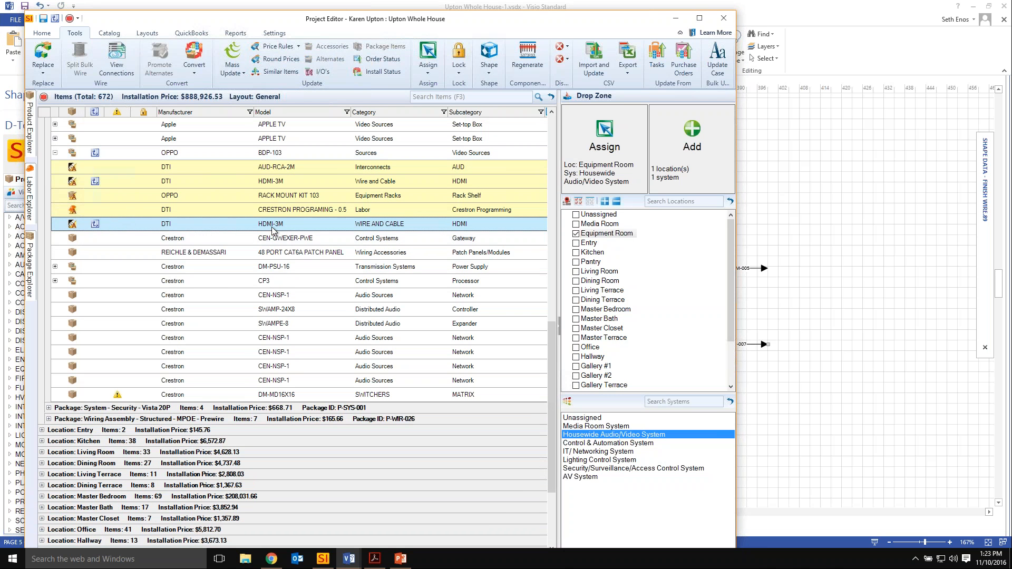
pyautogui.click(124, 152)
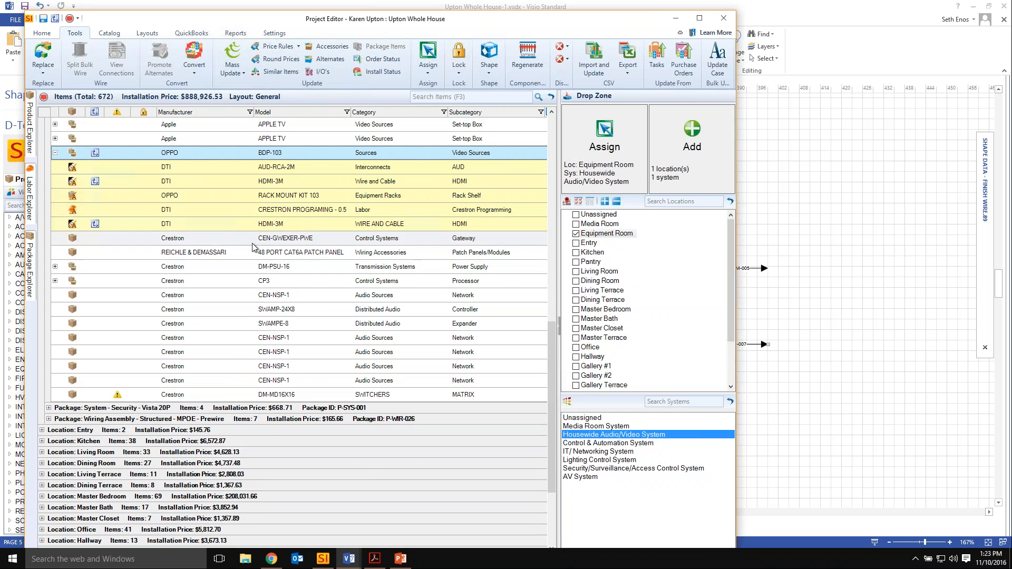
pyautogui.scroll(2, 252, 242)
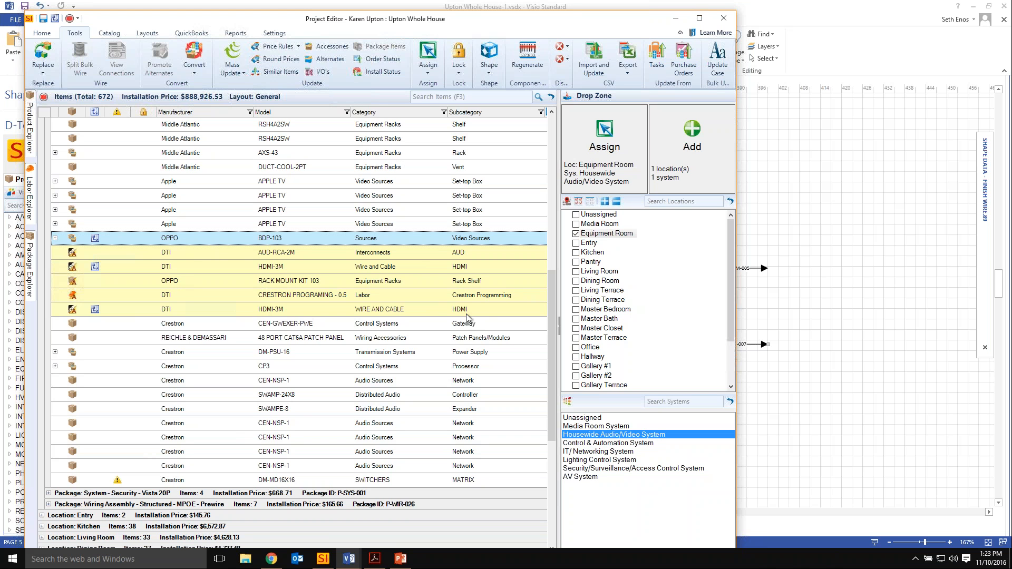
# Switch to the Visio drawing and start creating an off-page reference for both HDMI wires leaving the OPPO BDP-103.
pyautogui.click(846, 287)
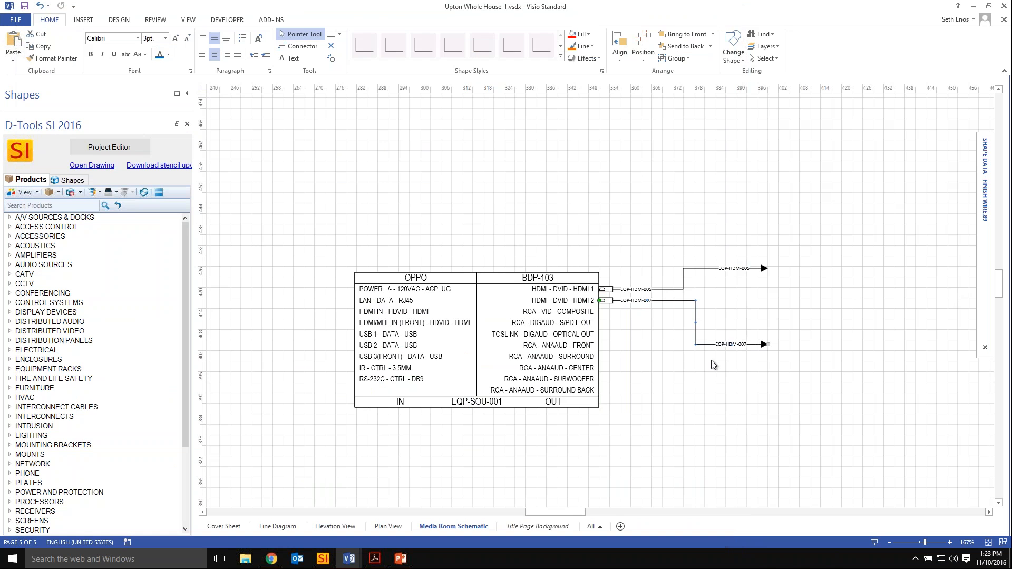
pyautogui.click(626, 370)
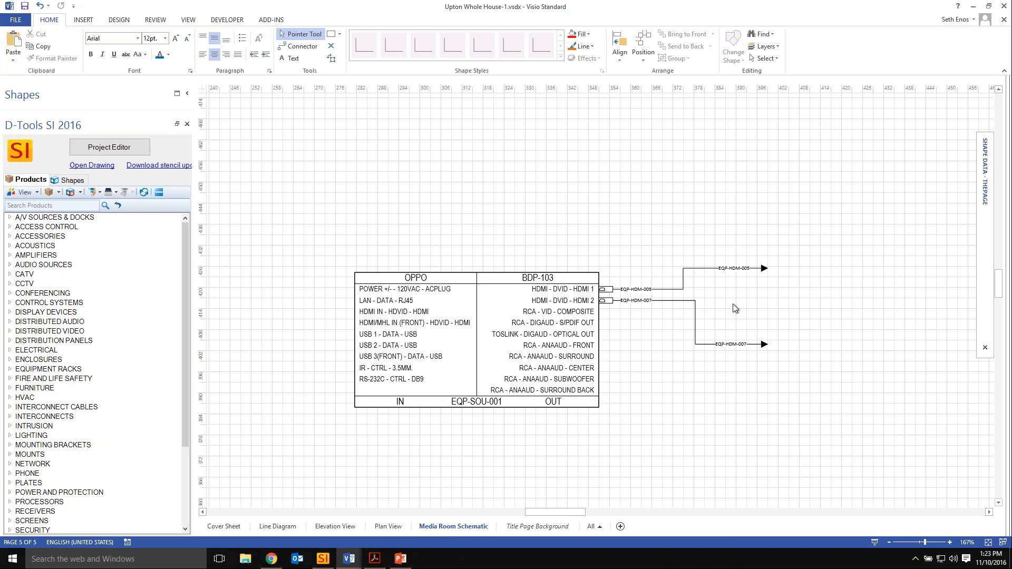
pyautogui.click(696, 269)
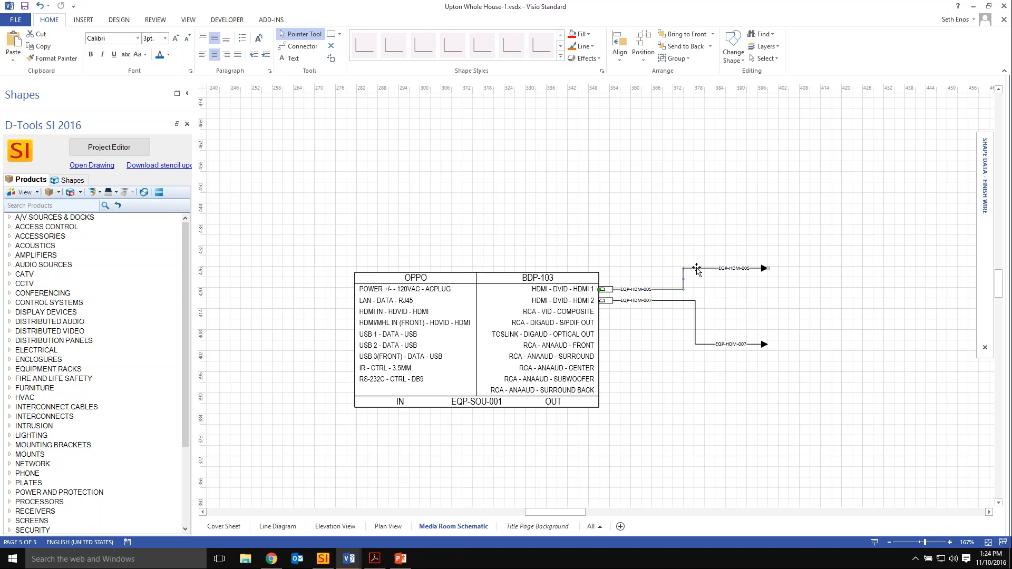
pyautogui.keyDown('shift'); pyautogui.click(670, 300); pyautogui.keyUp('shift')
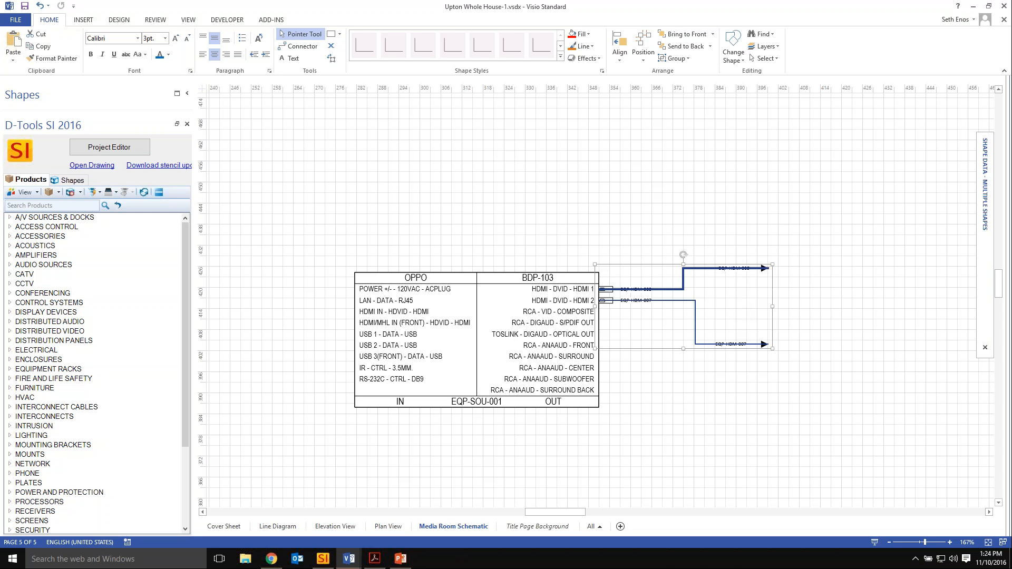
pyautogui.rightClick(665, 288)
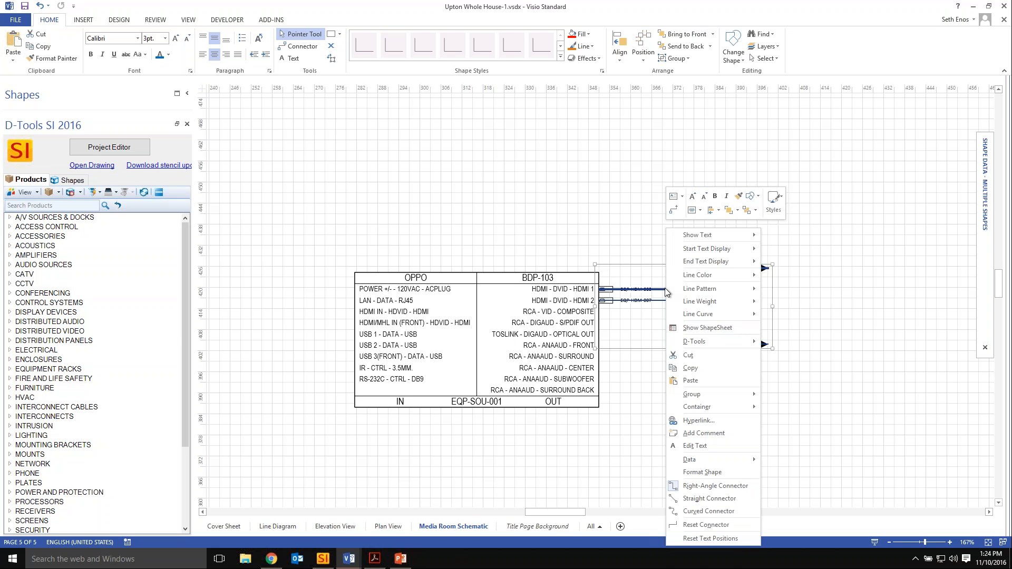
pyautogui.moveTo(729, 344)
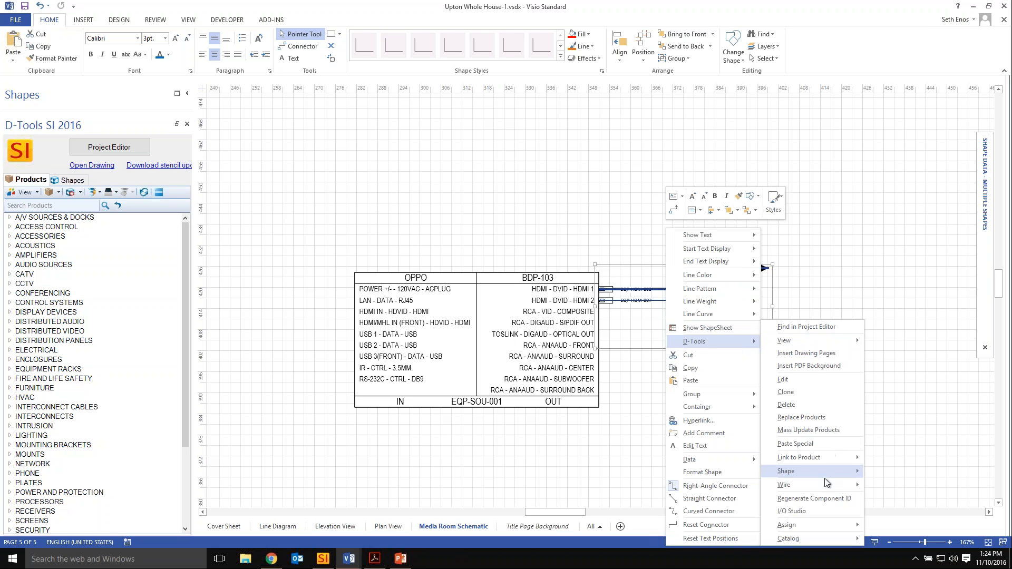
pyautogui.moveTo(824, 482)
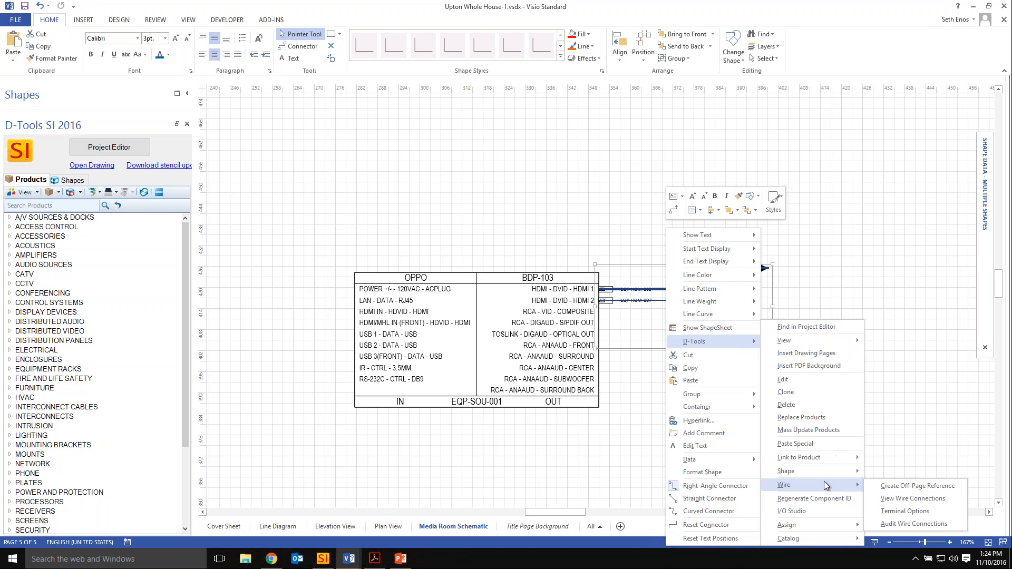
pyautogui.click(925, 486)
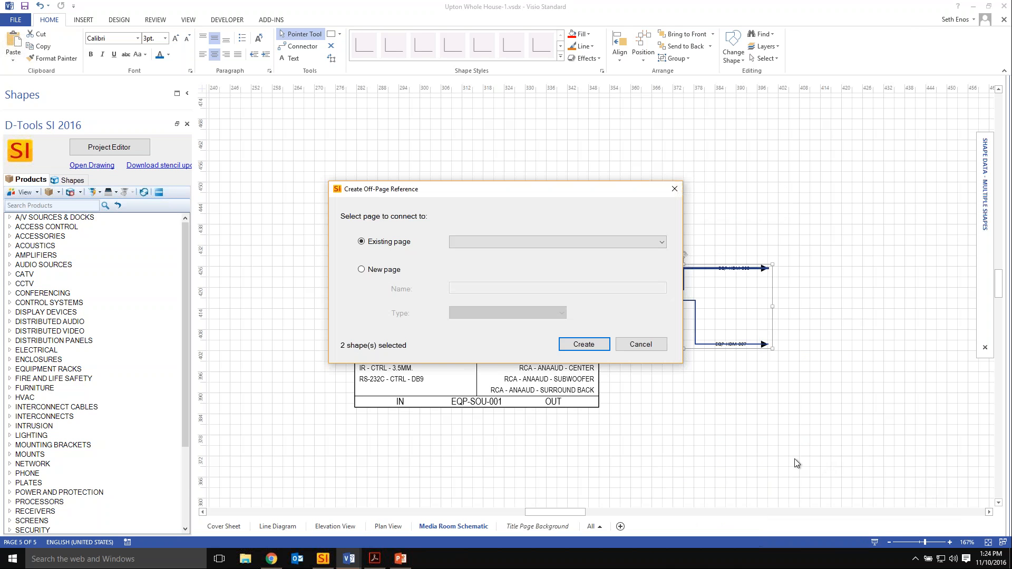
# Create the off-page references to a new page named Distributed Video Schematic with type Schematic.
pyautogui.click(380, 268)
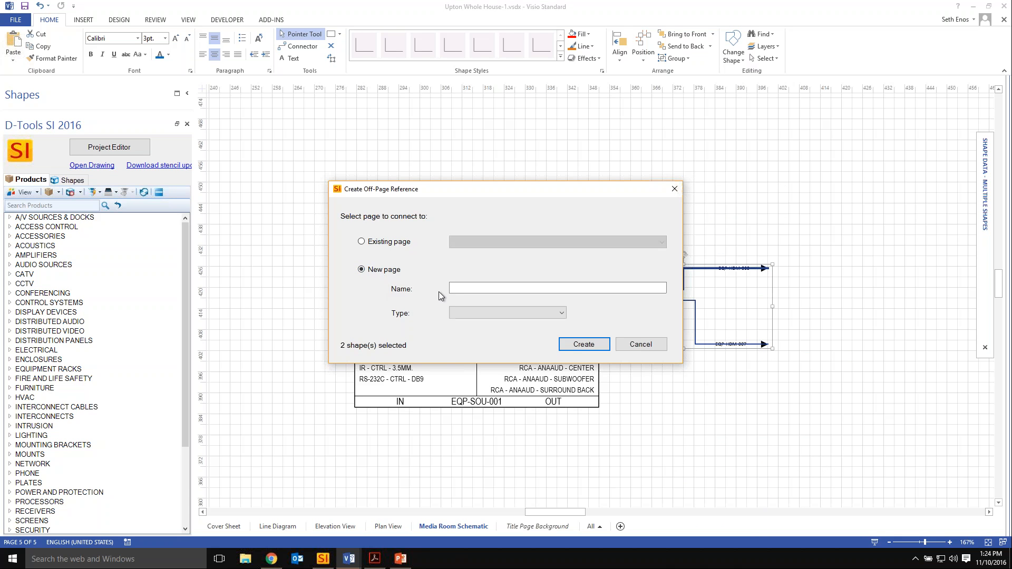
pyautogui.click(462, 289)
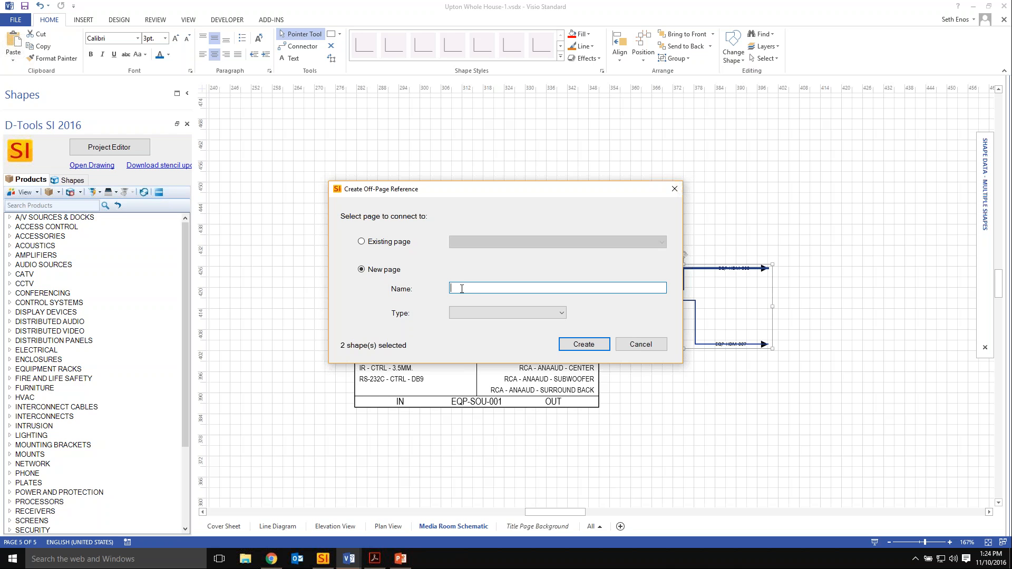
pyautogui.write('Distributed Video Schematic')
pyautogui.click(479, 311)
pyautogui.click(477, 356)
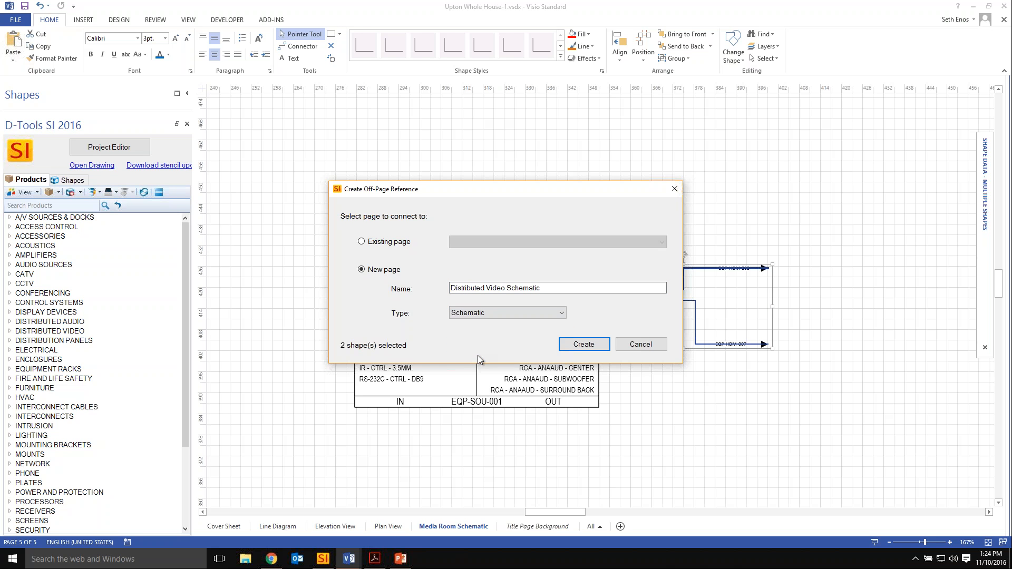
pyautogui.click(582, 346)
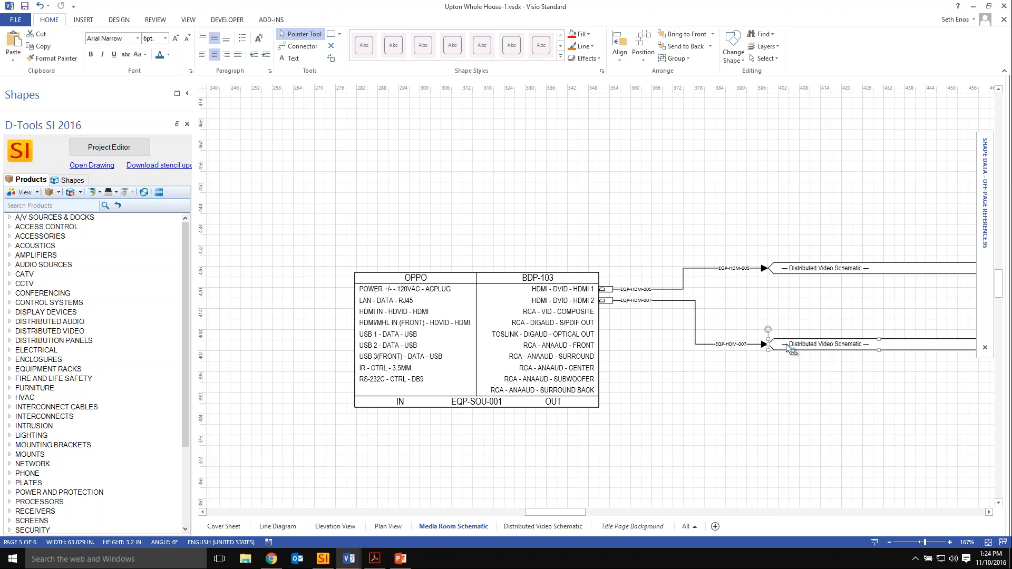
# Compare the wires' off-page references on the Distributed Video Schematic and Media Room Schematic pages.
pyautogui.click(538, 524)
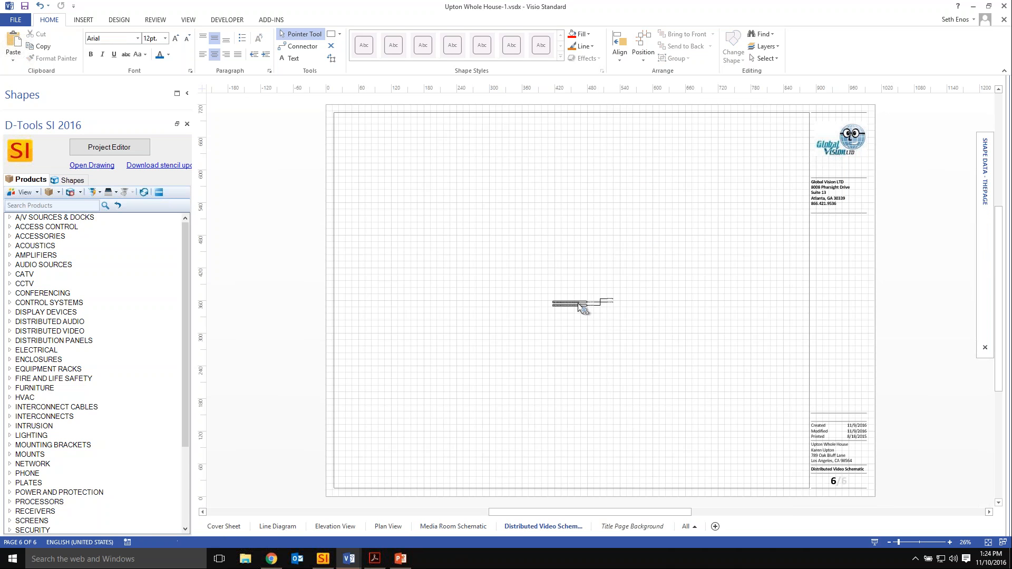
pyautogui.keyDown('ctrl'); pyautogui.scroll(6, 586, 307); pyautogui.keyUp('ctrl')
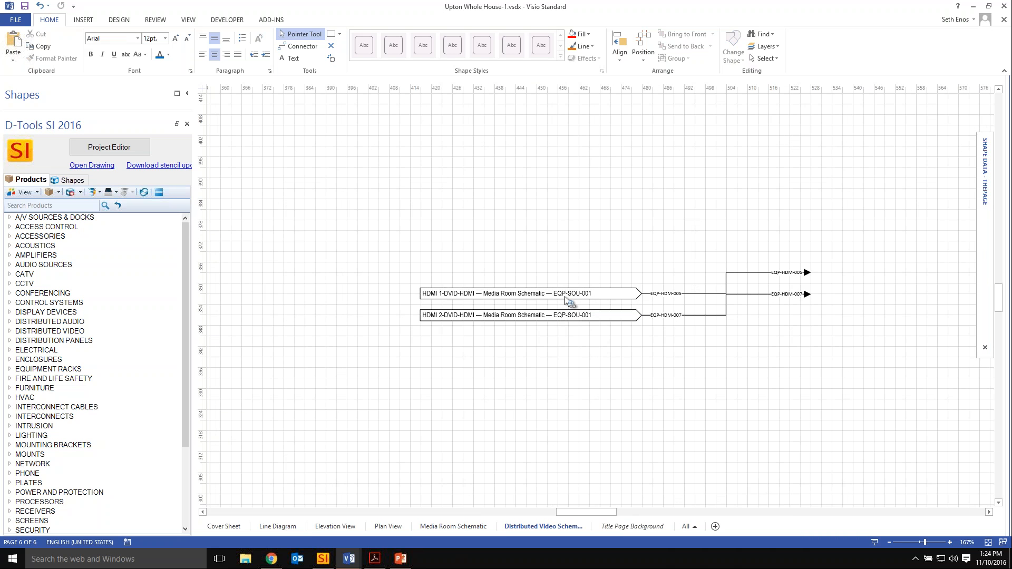
pyautogui.click(452, 527)
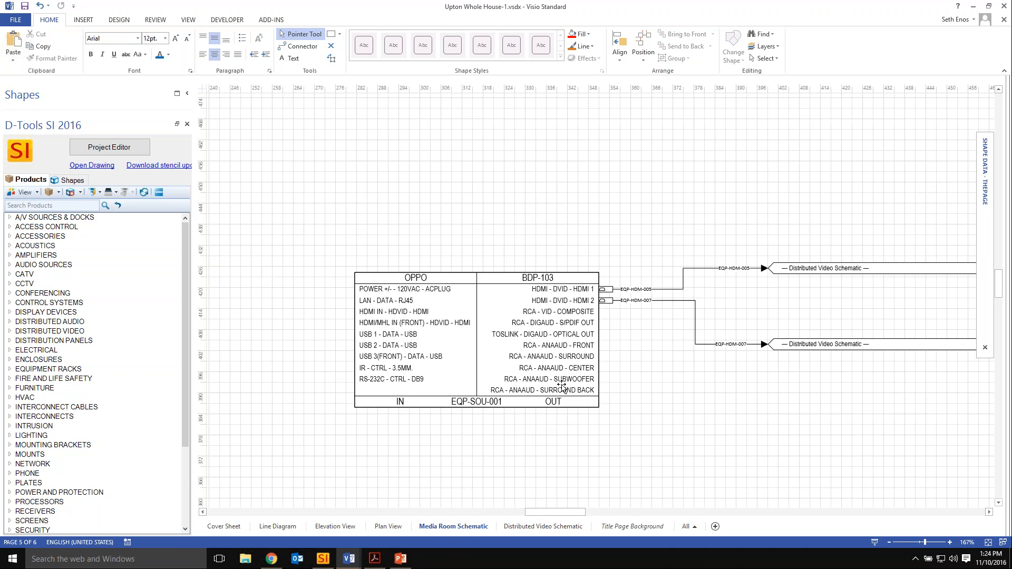
pyautogui.moveTo(637, 386); pyautogui.dragTo(575, 361)
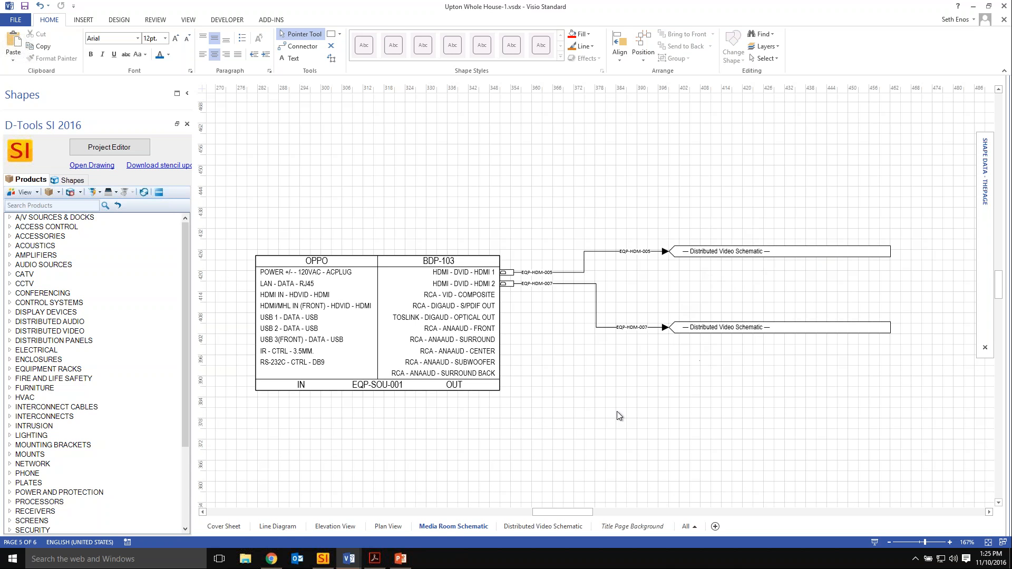
pyautogui.click(548, 526)
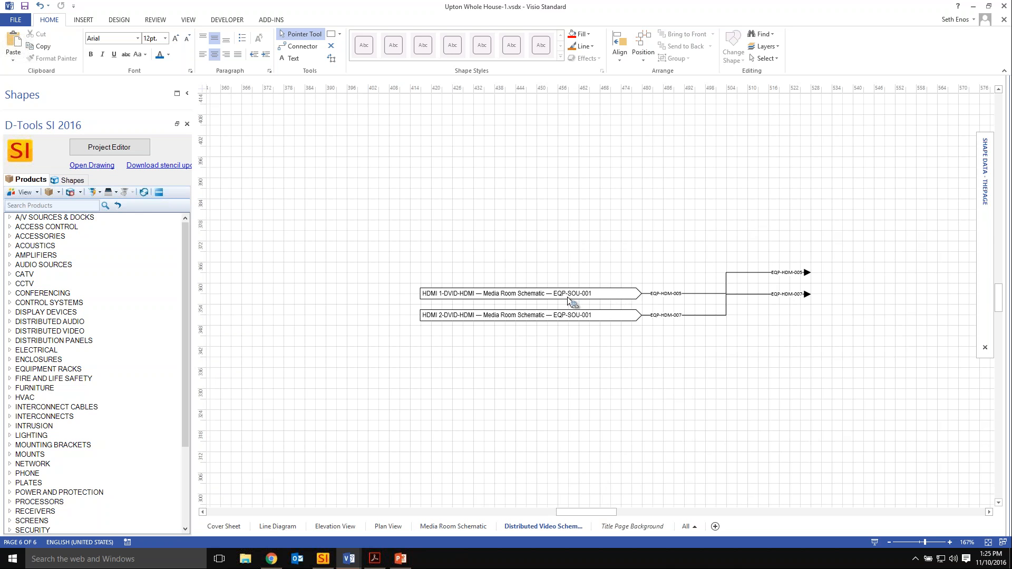
# Examine the shape data of the HDMI 1 off-page reference, including its separators, outline style and the available major separator options.
pyautogui.click(591, 293)
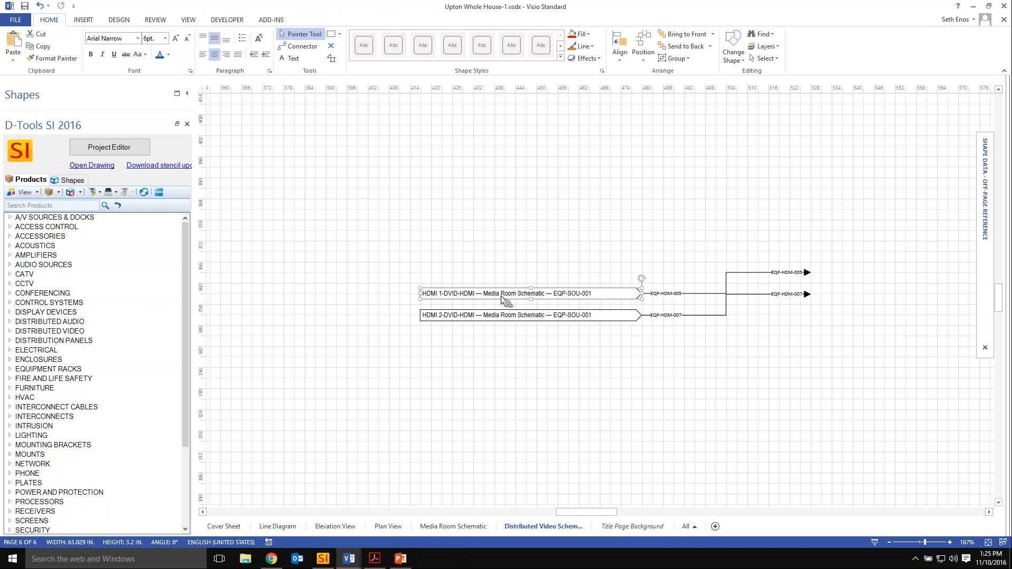
pyautogui.click(575, 429)
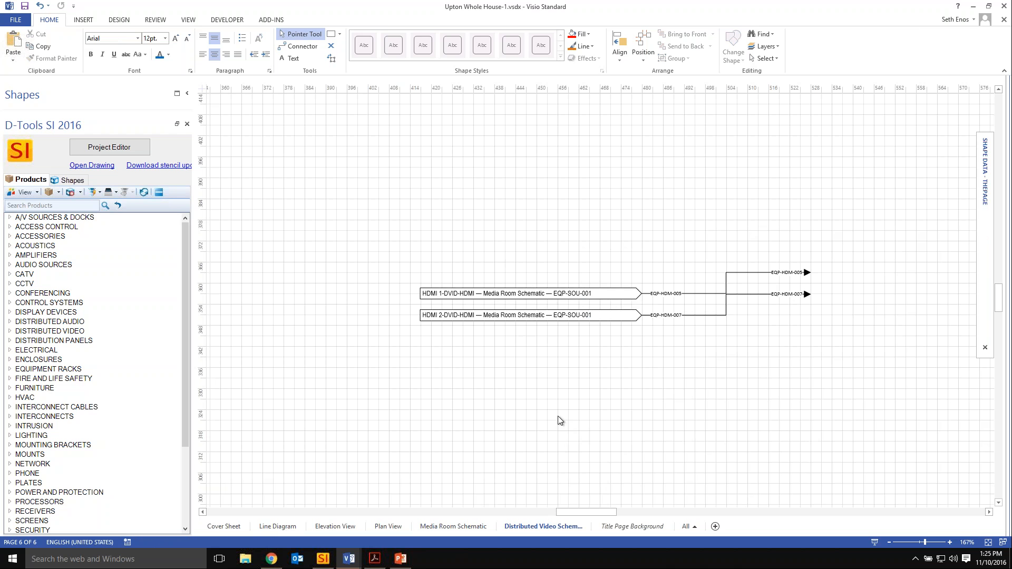
pyautogui.click(585, 297)
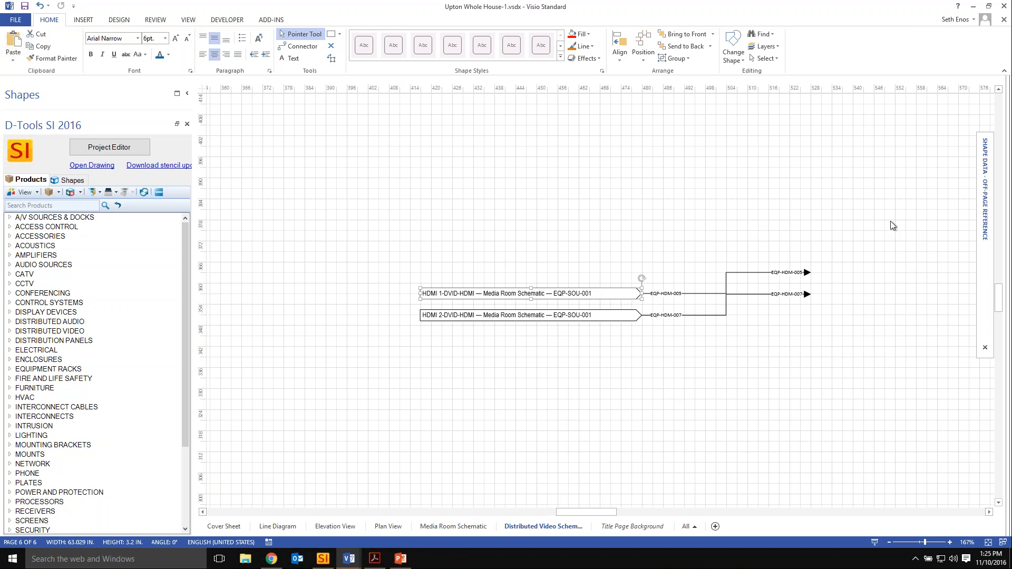
pyautogui.moveTo(985, 180)
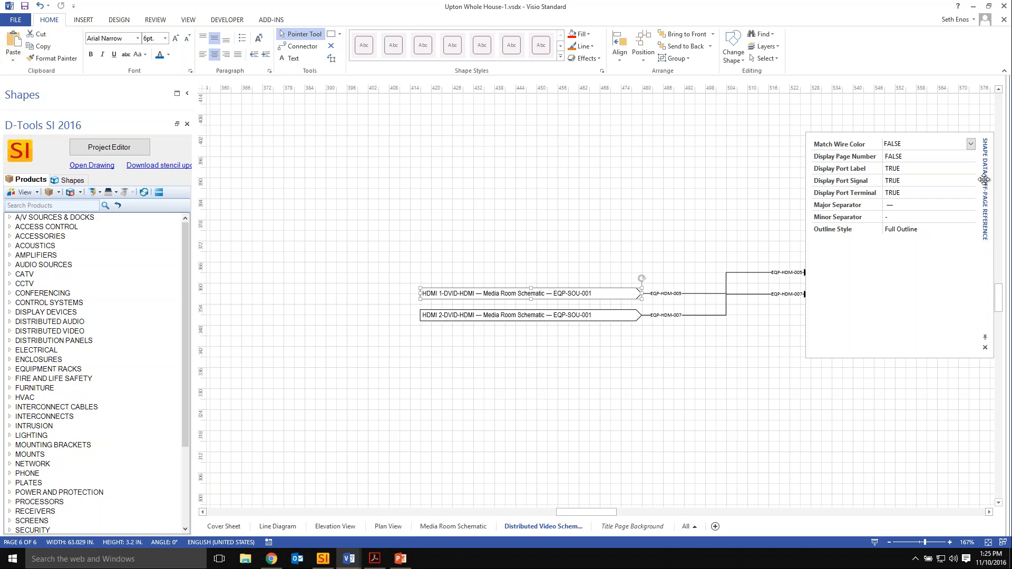
pyautogui.click(833, 206)
pyautogui.click(837, 217)
pyautogui.click(839, 229)
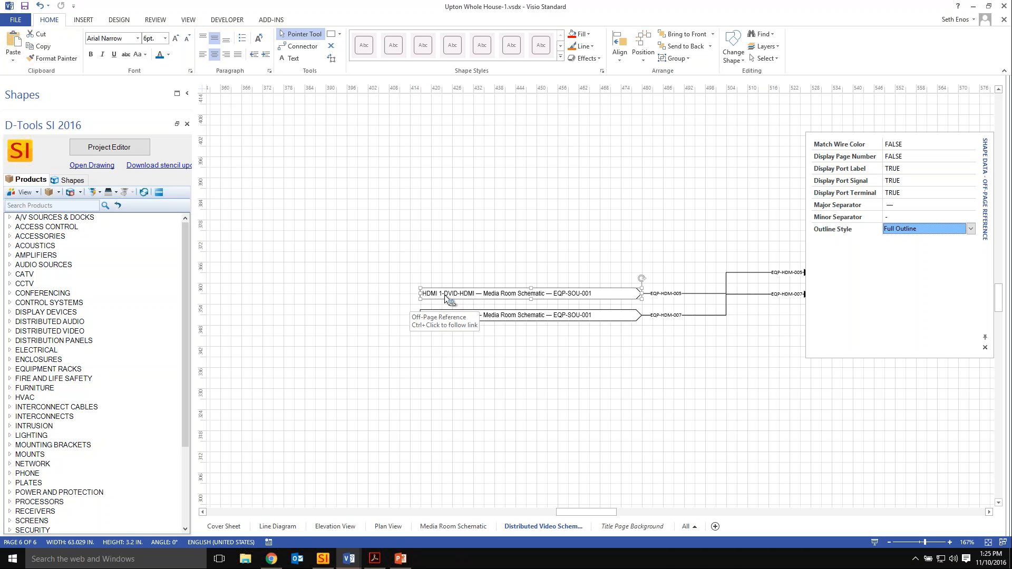
pyautogui.click(972, 205)
pyautogui.click(972, 205)
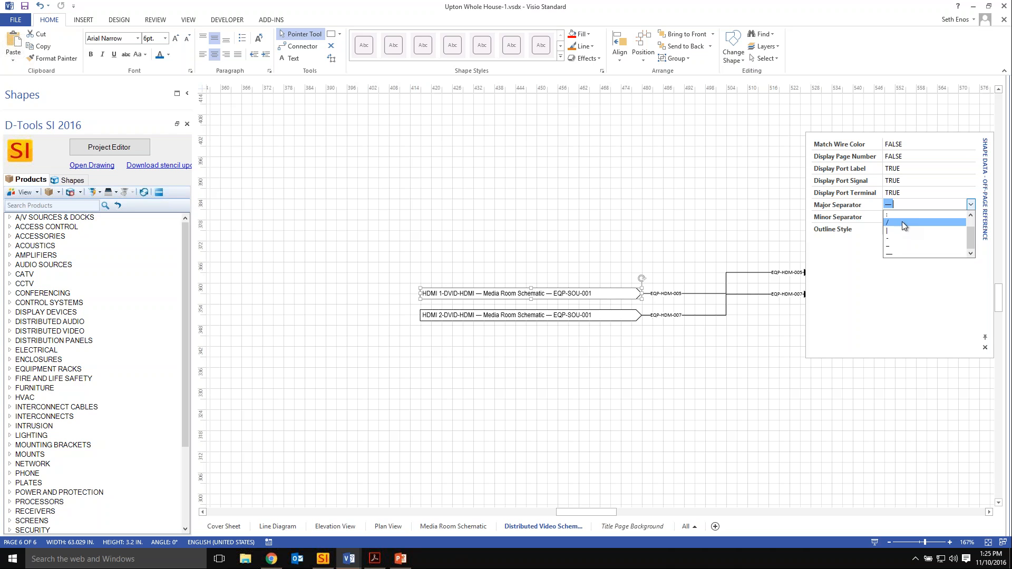
pyautogui.click(840, 276)
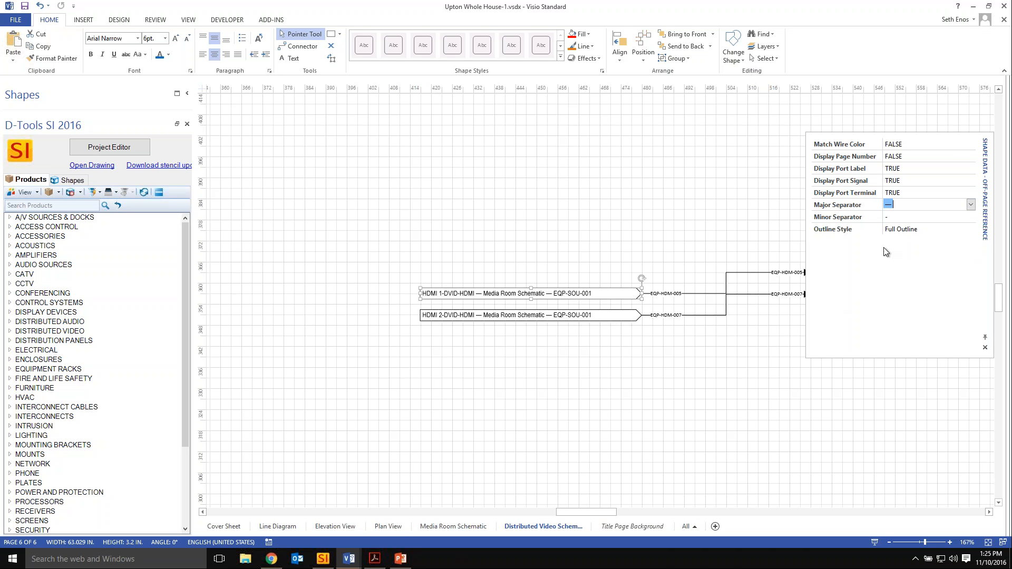
# Set the HDMI 1 off-page reference's outline style to Chevron Only, and follow the HDMI 2 reference to the Media Room Schematic page.
pyautogui.click(916, 230)
pyautogui.click(970, 230)
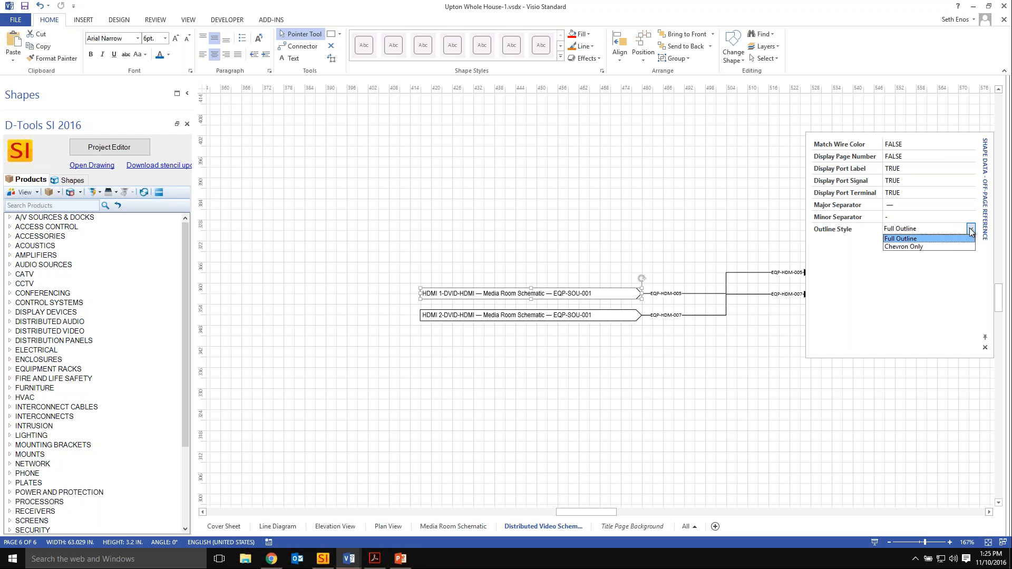
pyautogui.click(904, 247)
pyautogui.click(681, 339)
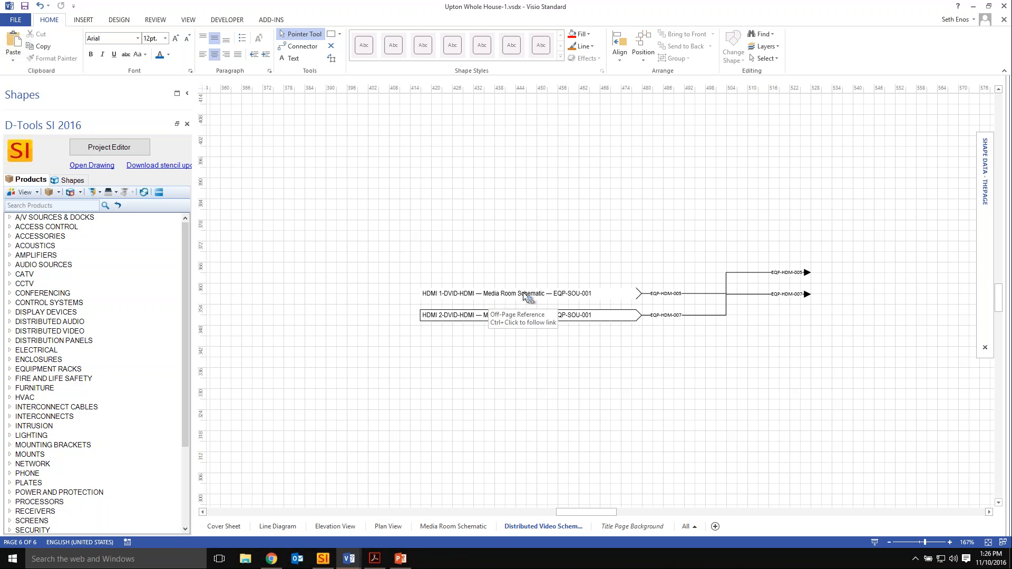
pyautogui.doubleClick(538, 313)
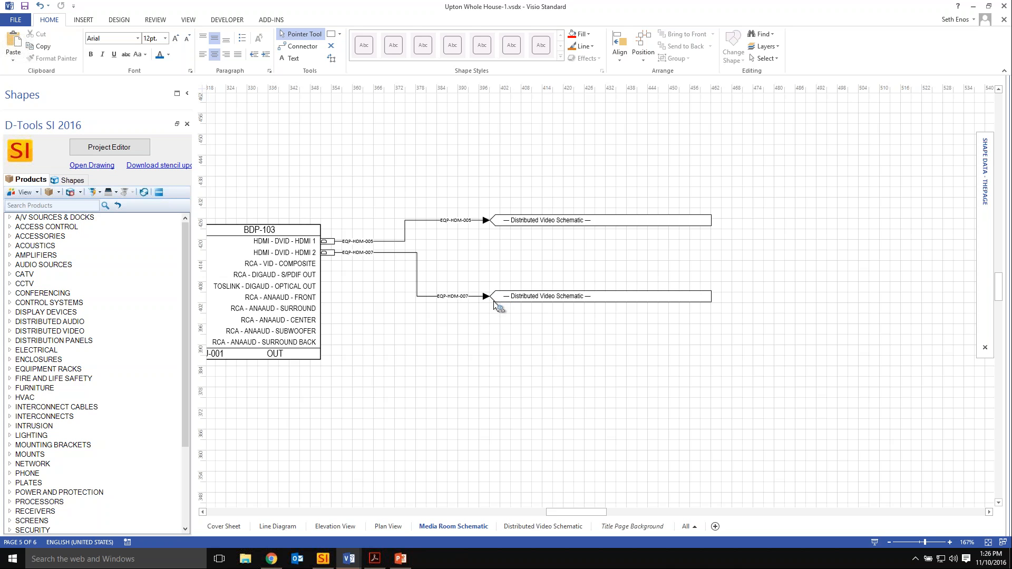
# Open the 4-Port Media Plate package from the Project Editor and set it to add a shape or block for specific items.
pyautogui.click(121, 148)
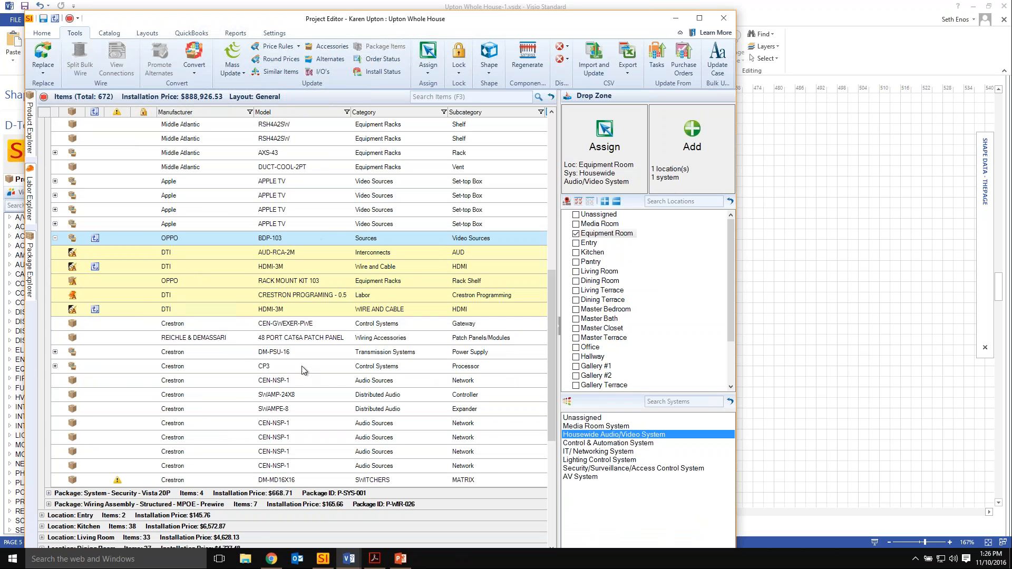
pyautogui.click(31, 264)
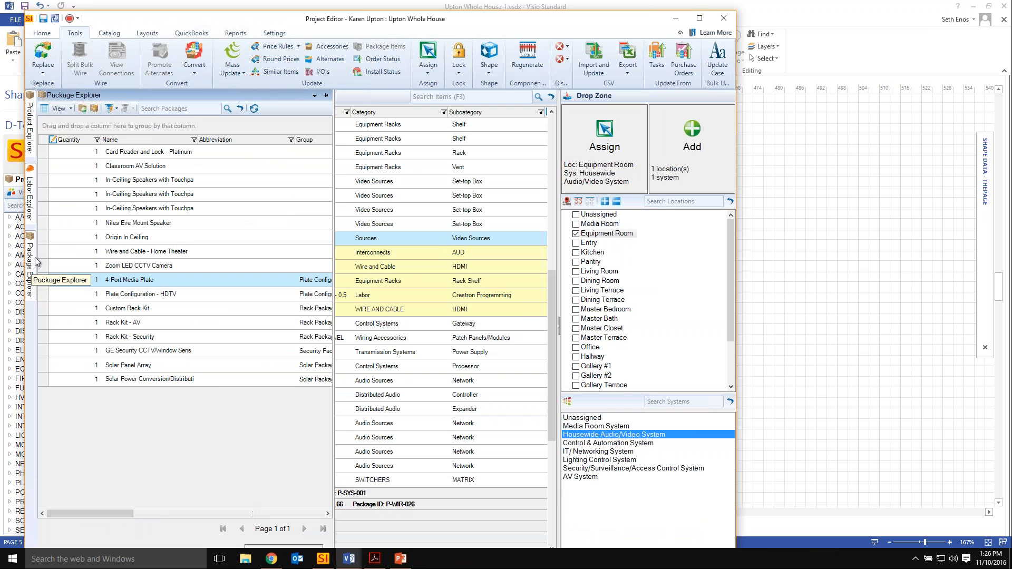
pyautogui.click(136, 281)
pyautogui.doubleClick(136, 281)
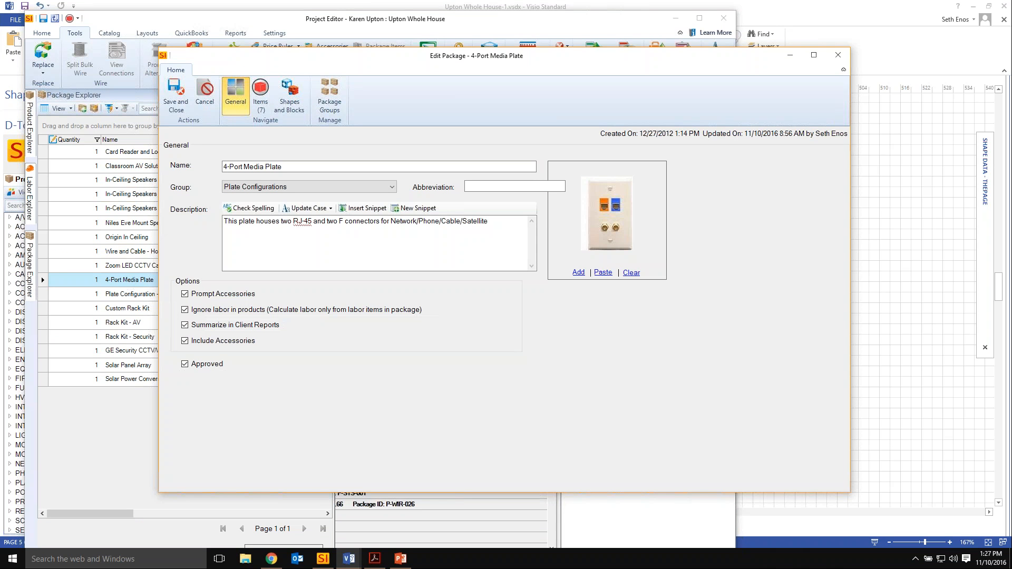
pyautogui.click(289, 109)
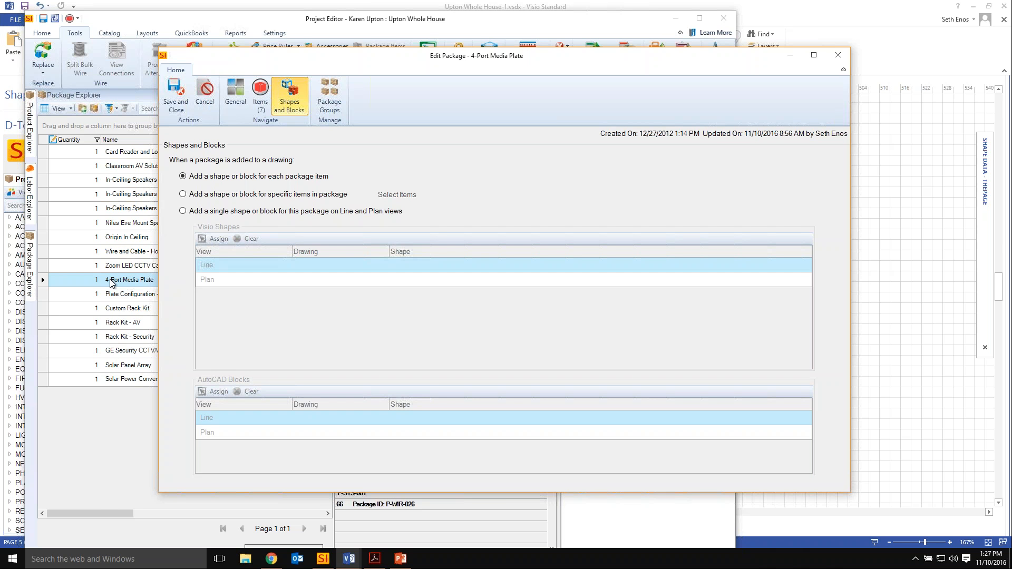
pyautogui.click(233, 196)
# Review the items in the 4-Port Media Plate package and return to its shape and block options.
pyautogui.click(261, 95)
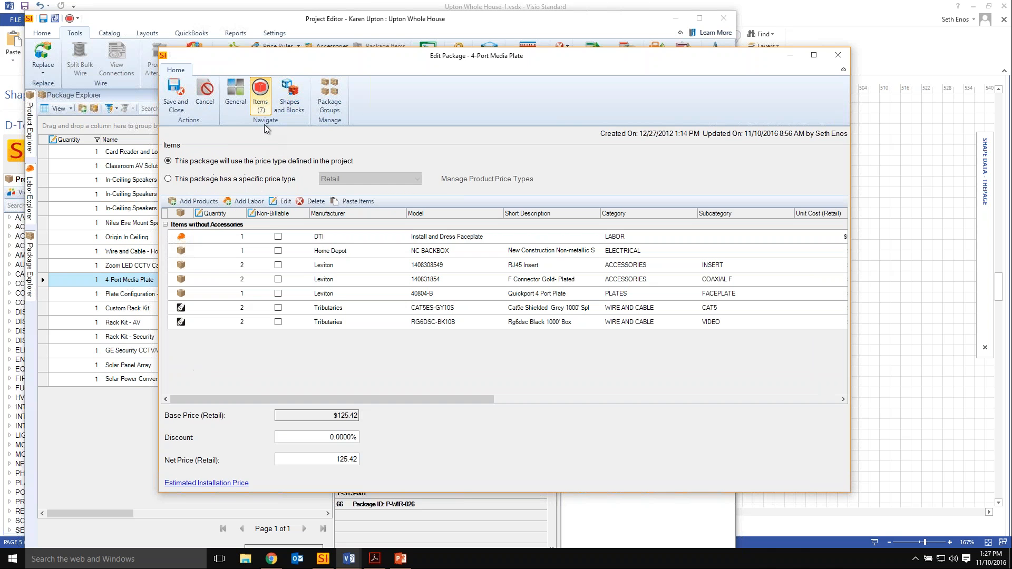
pyautogui.click(458, 254)
pyautogui.click(514, 268)
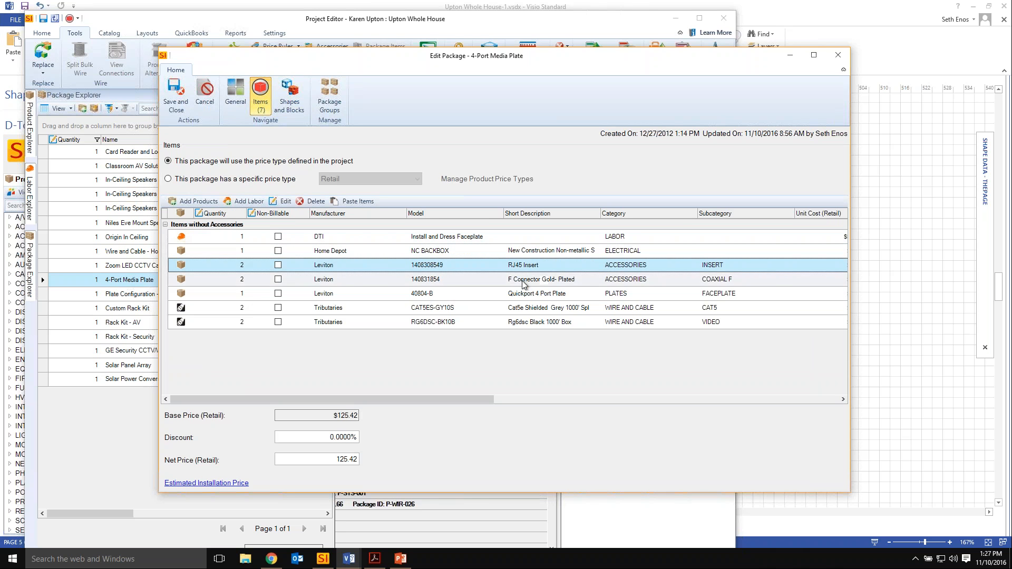
pyautogui.click(543, 295)
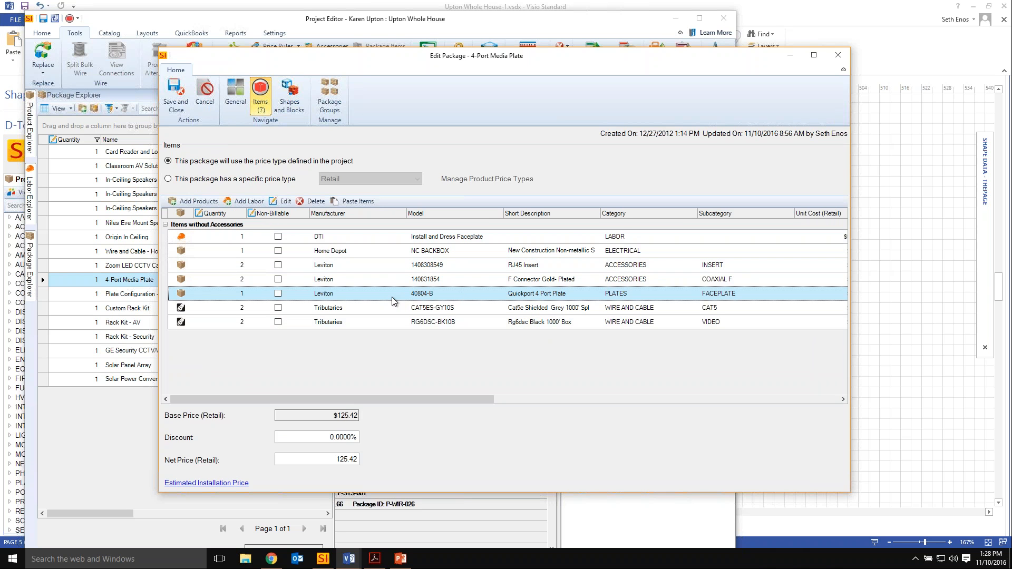
pyautogui.click(291, 103)
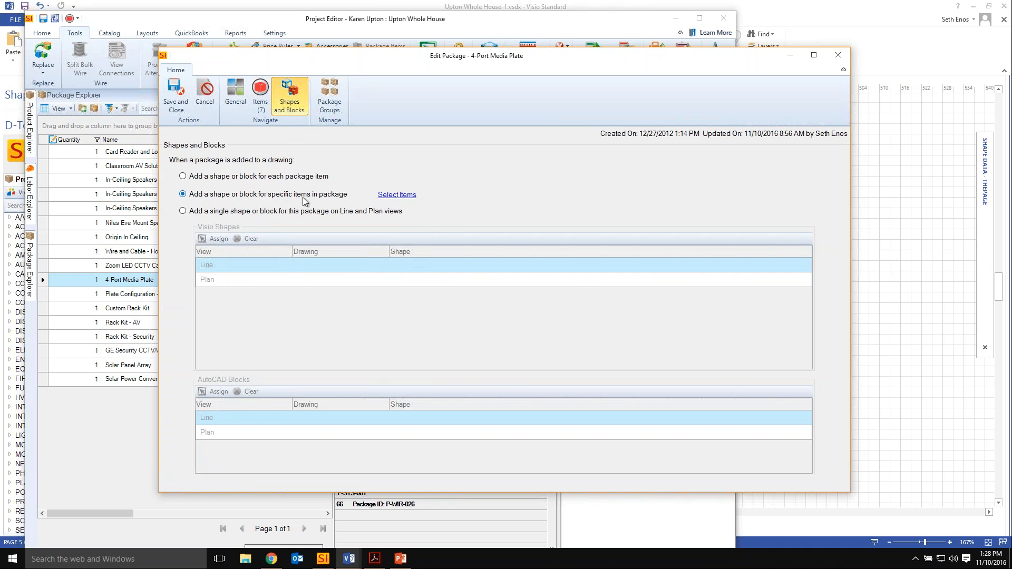
pyautogui.click(393, 195)
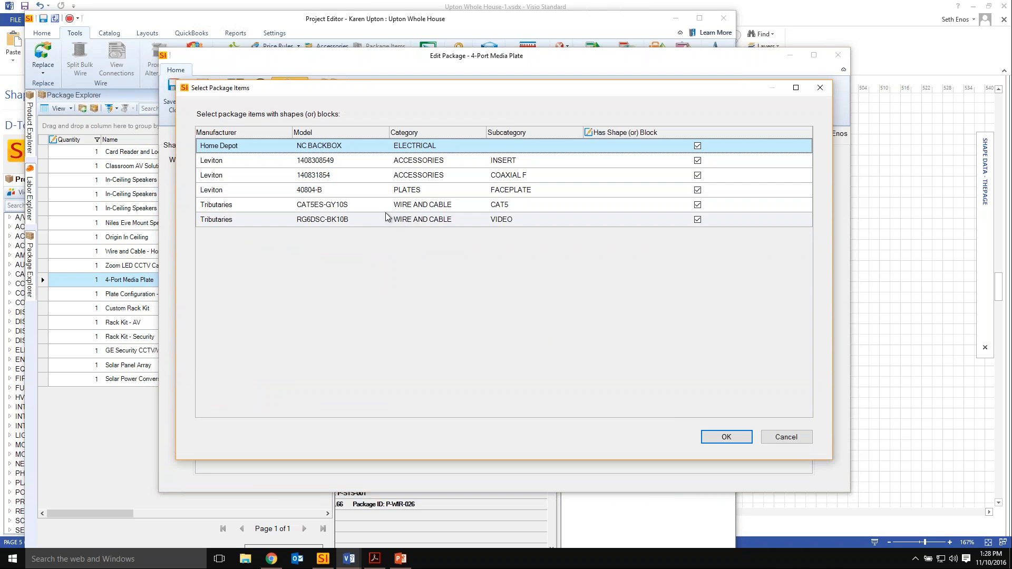
pyautogui.click(697, 146)
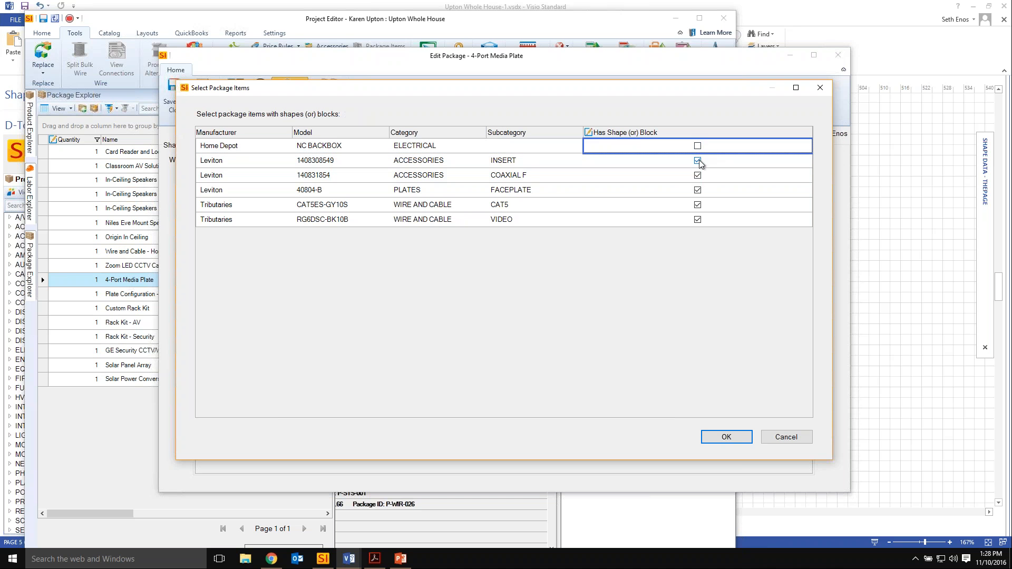
pyautogui.click(697, 160)
pyautogui.click(697, 175)
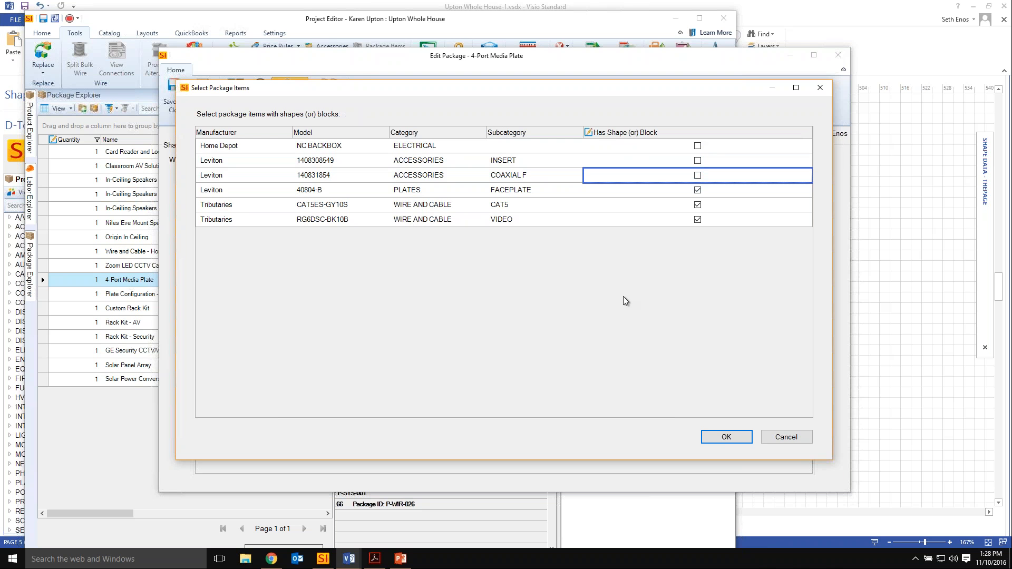
pyautogui.click(786, 437)
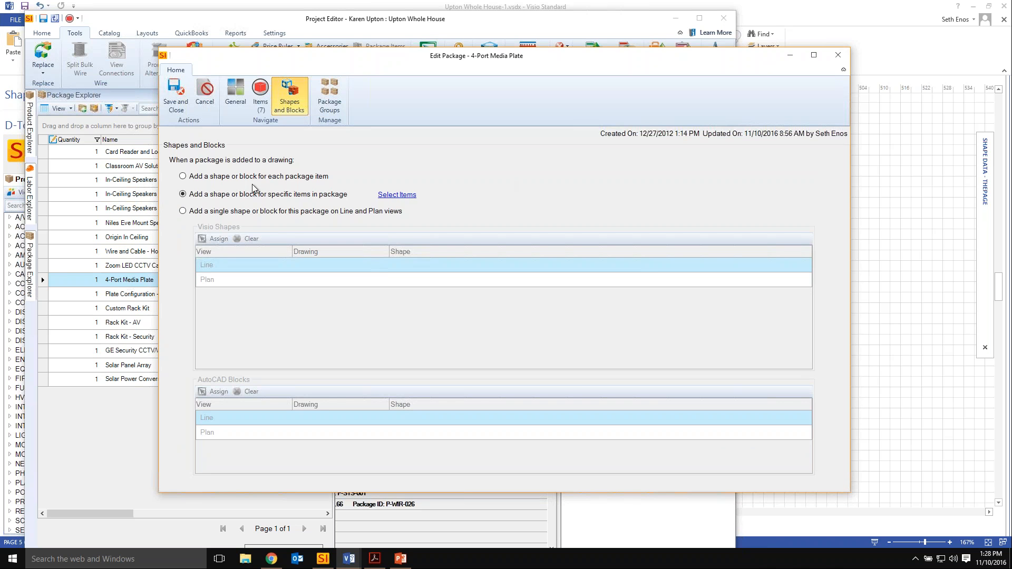
# Set the package to a single shape on Line and Plan views, assign the Triangle Icon as its Visio Plan shape, and save it.
pyautogui.click(245, 212)
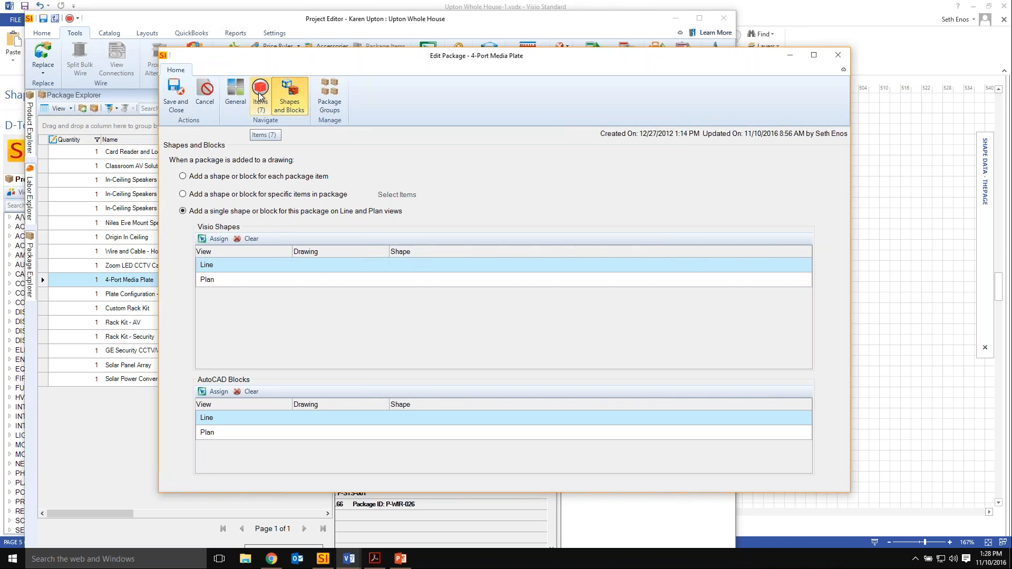
pyautogui.click(316, 282)
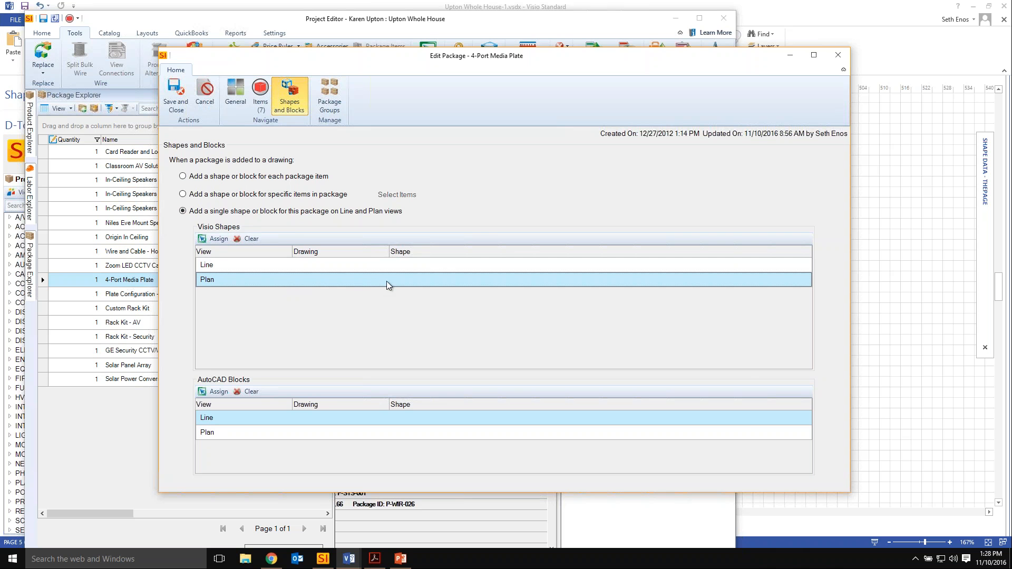
pyautogui.click(216, 239)
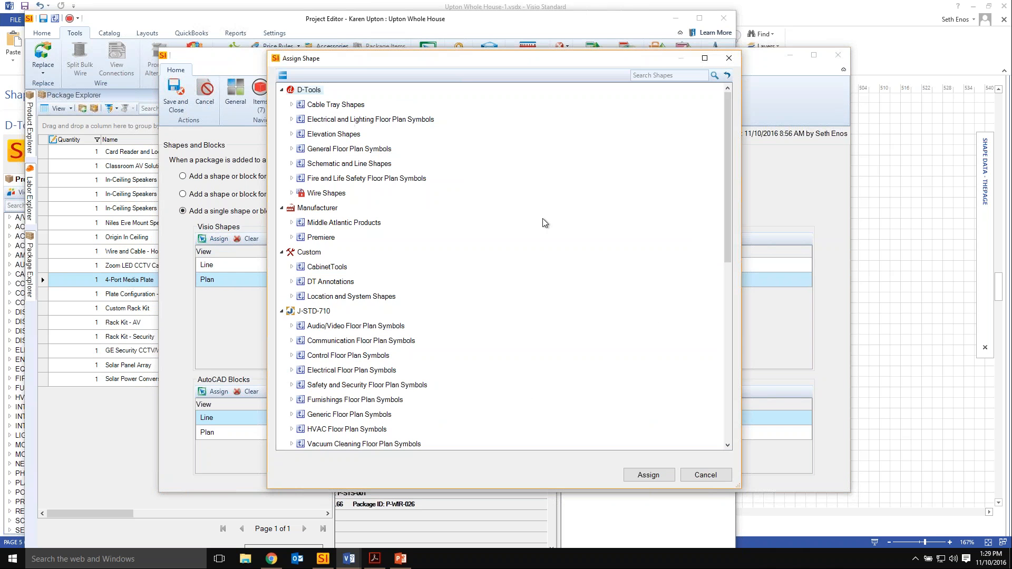
pyautogui.scroll(-4, 544, 222)
pyautogui.scroll(5, 544, 222)
pyautogui.click(292, 149)
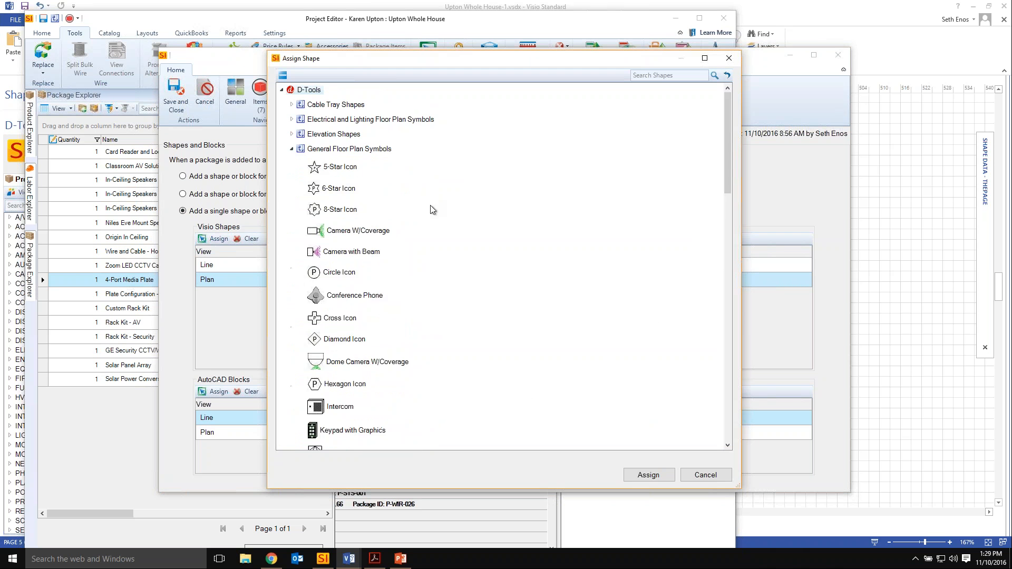
pyautogui.scroll(-8, 428, 216)
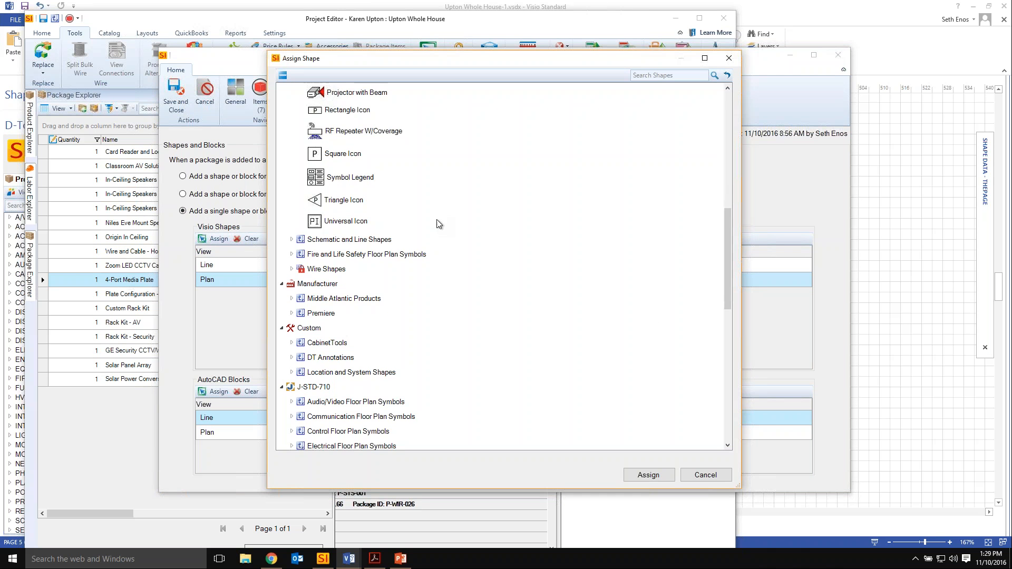
pyautogui.scroll(1, 369, 243)
pyautogui.click(362, 246)
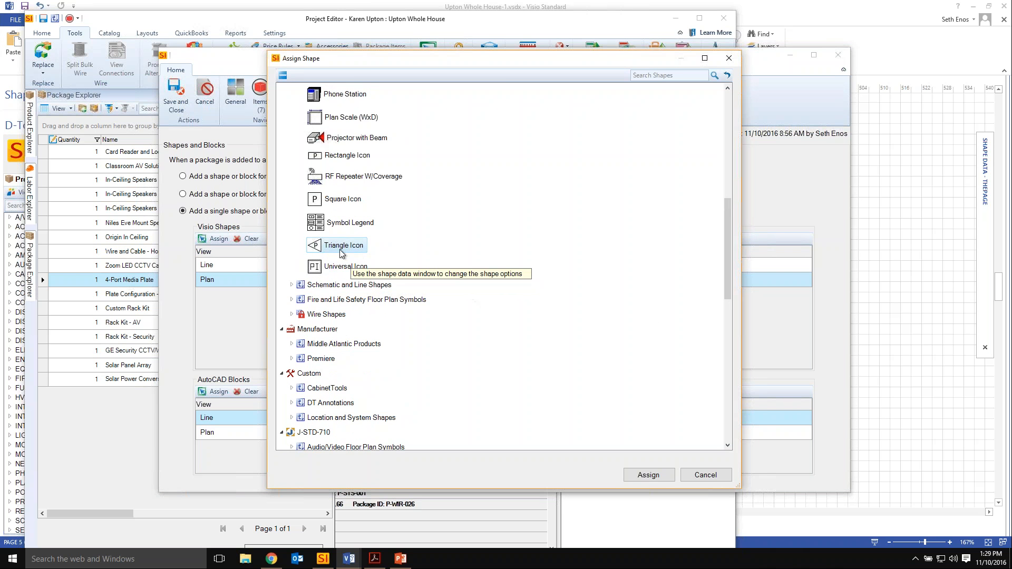
pyautogui.click(649, 476)
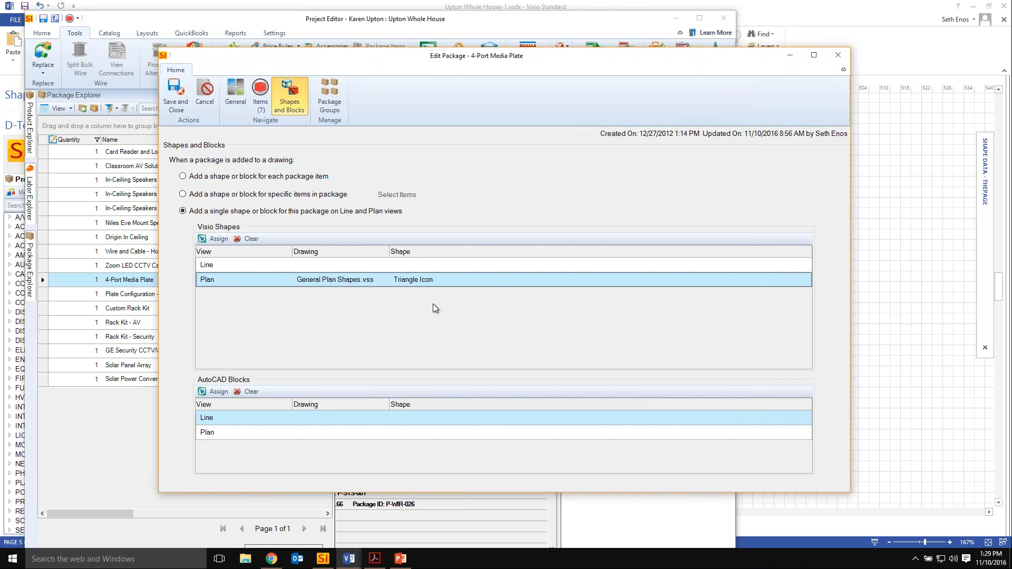
pyautogui.click(188, 110)
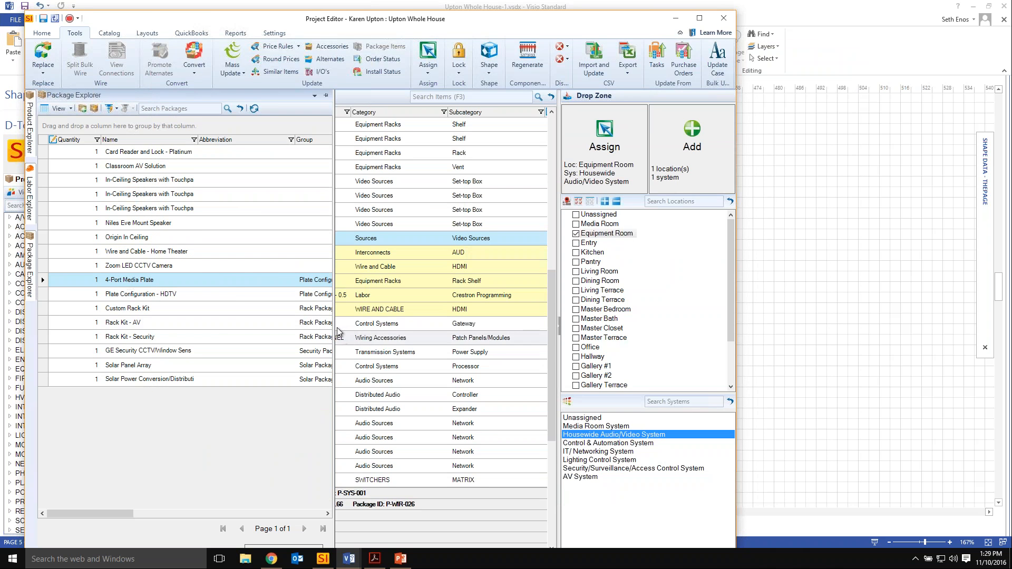
# Switch to the Plan View page and set the Project Editor's drop target to the Living Room location and the IT/ Networking System.
pyautogui.click(827, 315)
pyautogui.click(388, 526)
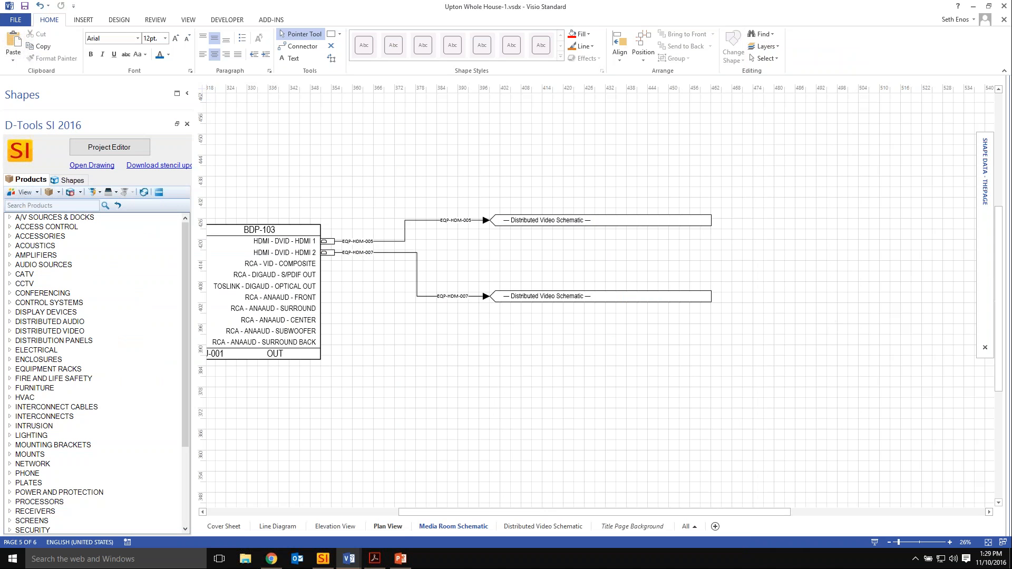
pyautogui.click(107, 147)
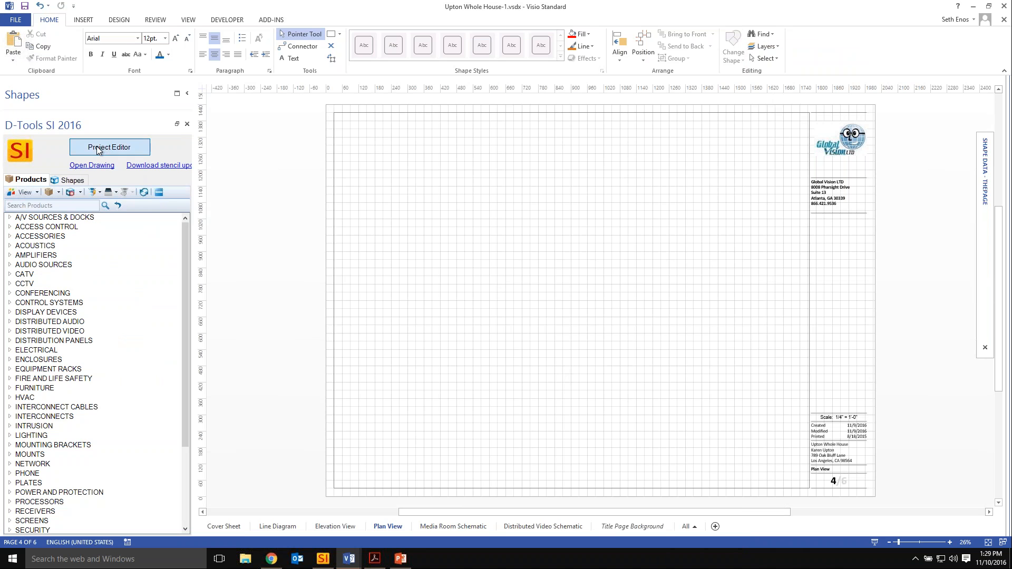
pyautogui.click(576, 234)
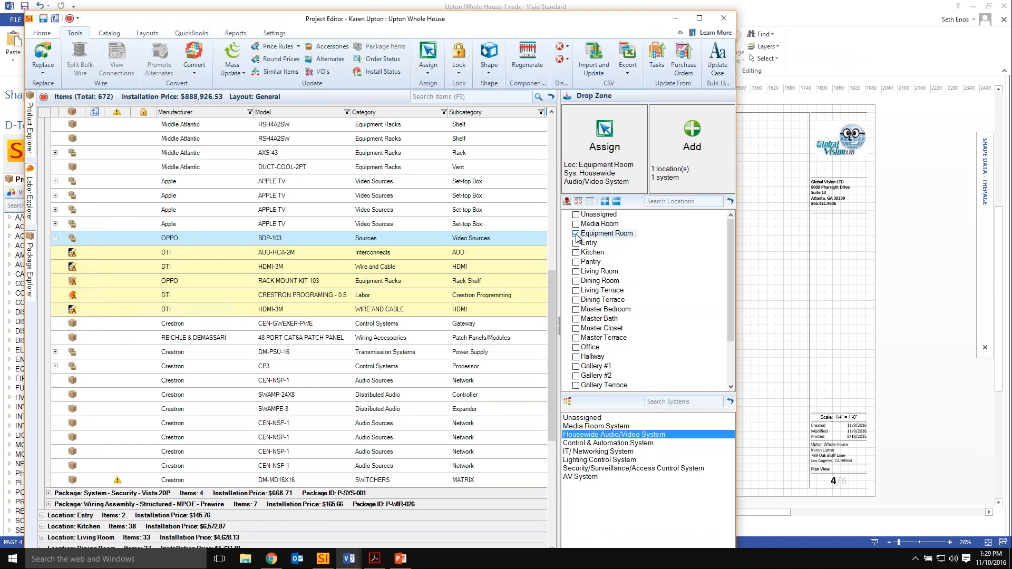
pyautogui.click(576, 272)
pyautogui.click(589, 451)
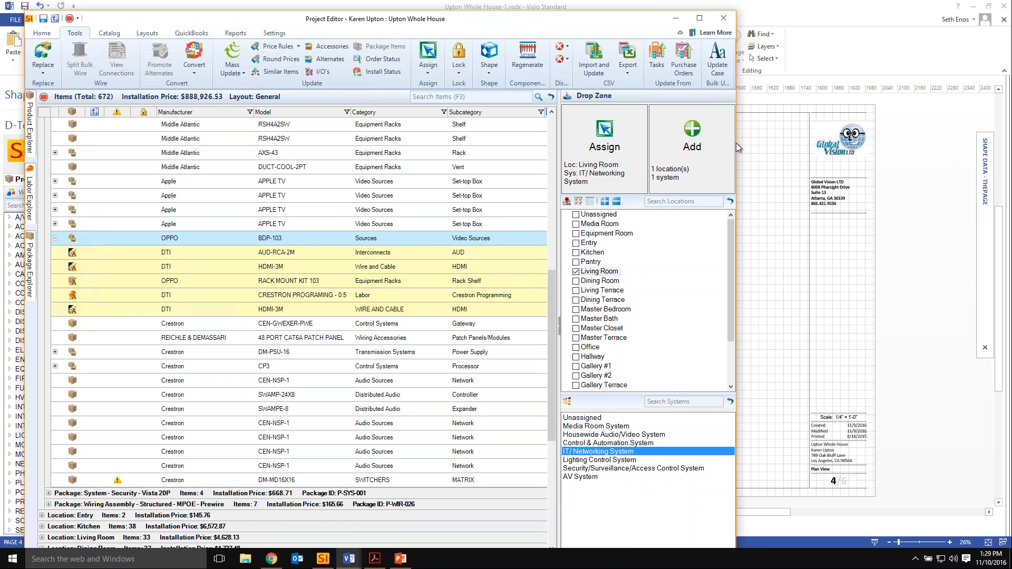
# Place the 4-Port Media Plate package near the middle of the Plan View page and inspect its shape up close.
pyautogui.moveTo(736, 143); pyautogui.dragTo(95, 116)
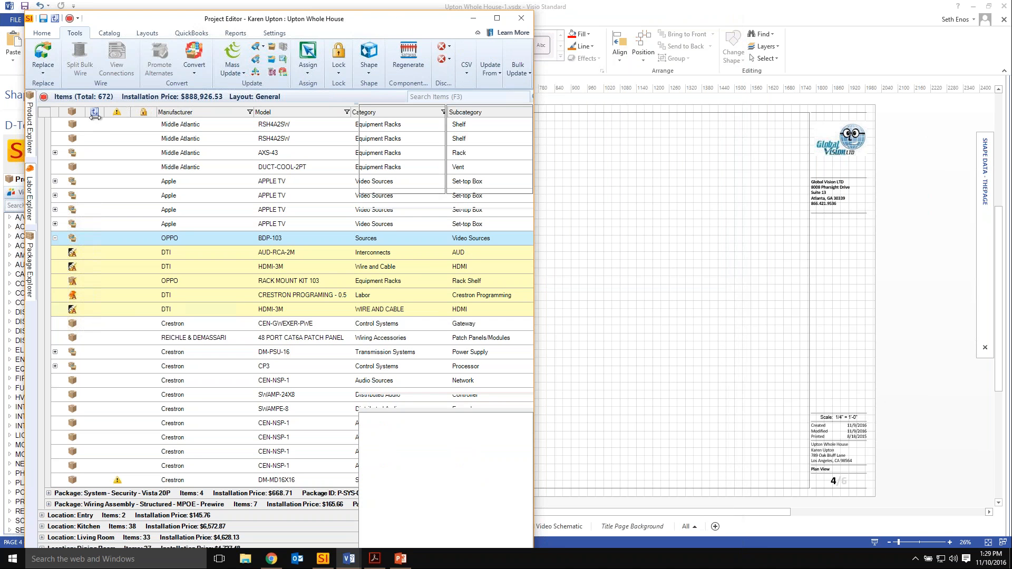
pyautogui.click(30, 258)
pyautogui.moveTo(139, 290); pyautogui.dragTo(617, 317)
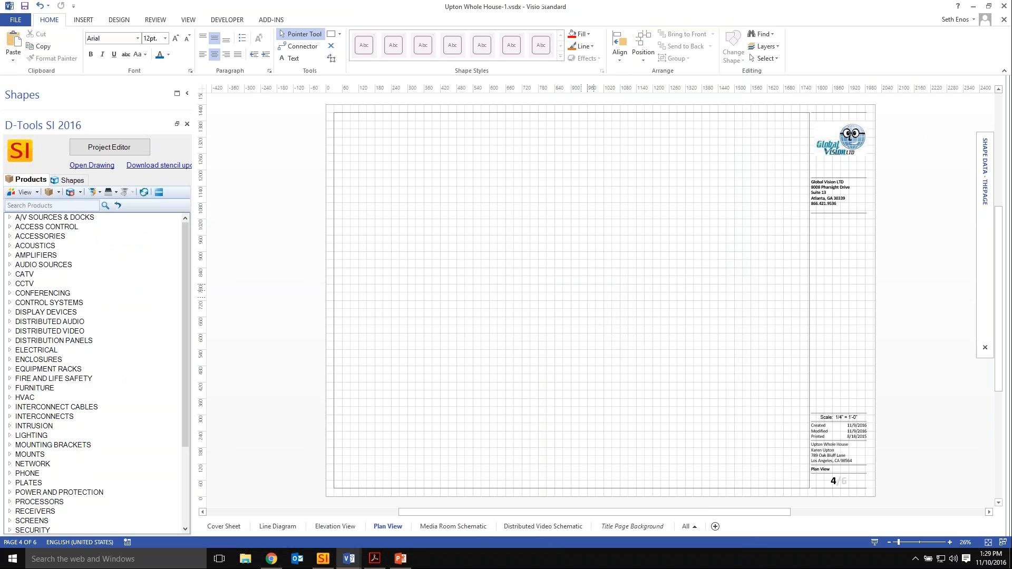
pyautogui.keyDown('ctrl'); pyautogui.scroll(5, 586, 291); pyautogui.keyUp('ctrl')
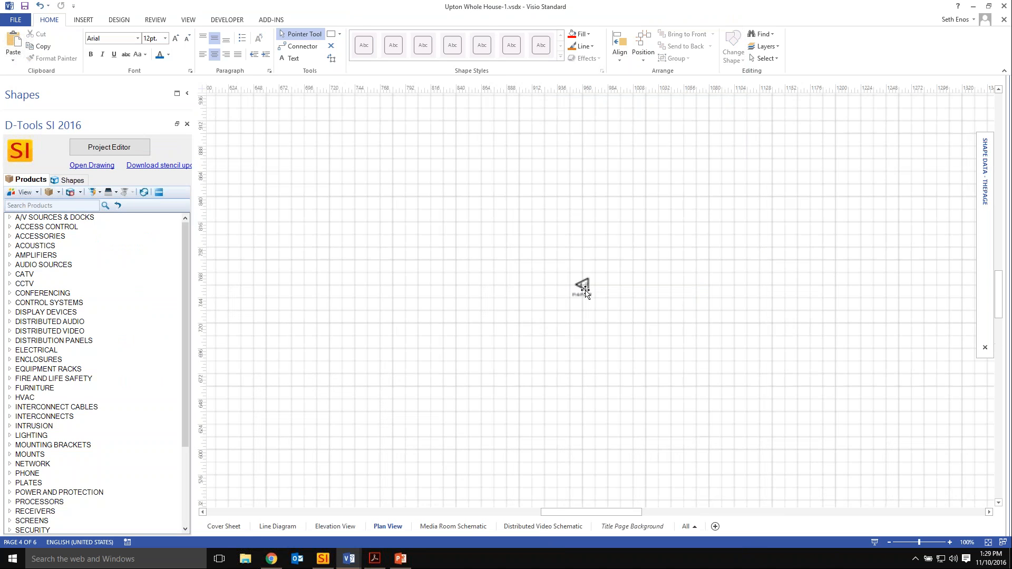
pyautogui.keyDown('ctrl'); pyautogui.scroll(4, 585, 290); pyautogui.keyUp('ctrl')
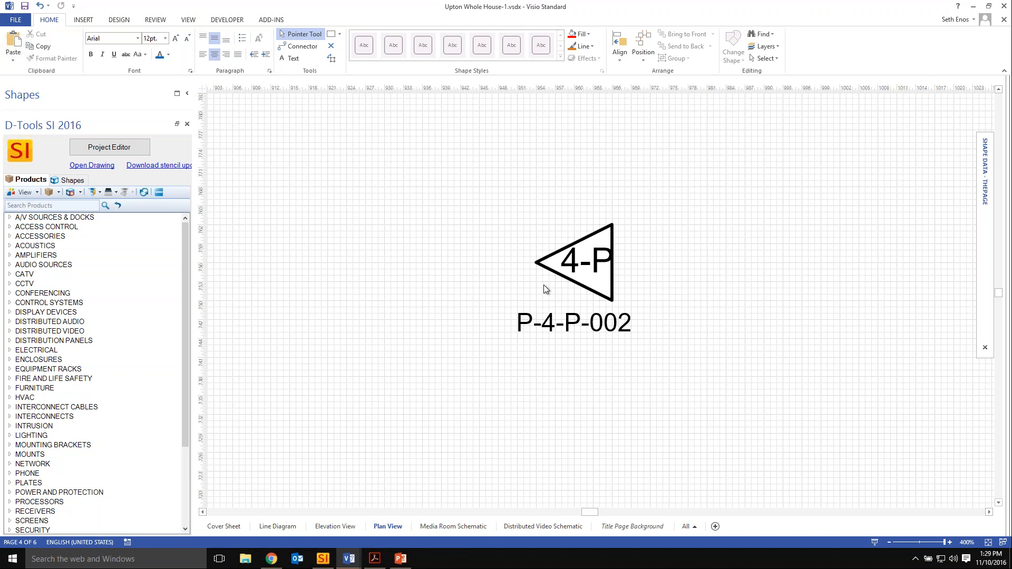
pyautogui.hotkey('ctrl', 'shift', 'w')
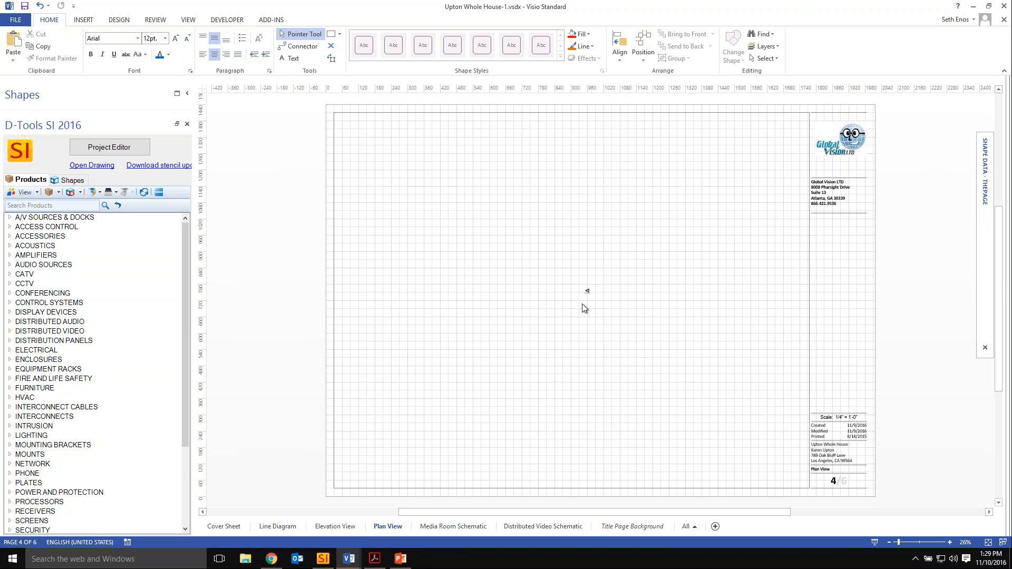
pyautogui.hotkey('ctrl', 'a')
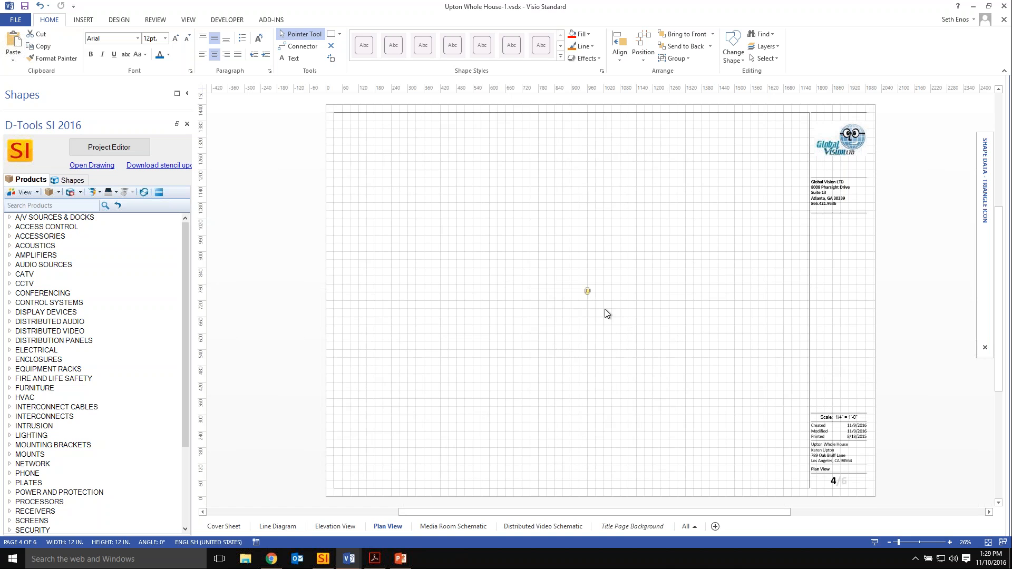
pyautogui.click(558, 344)
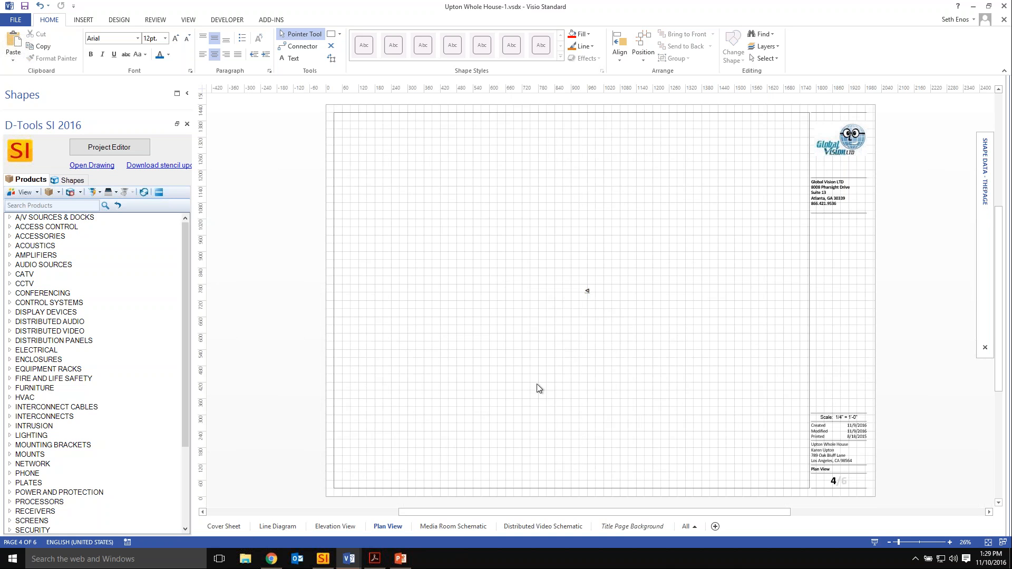
# Set Show Text-positioning Handles to TRUE for the EQP-HDM-005 wire on the Media Room Schematic page.
pyautogui.click(467, 527)
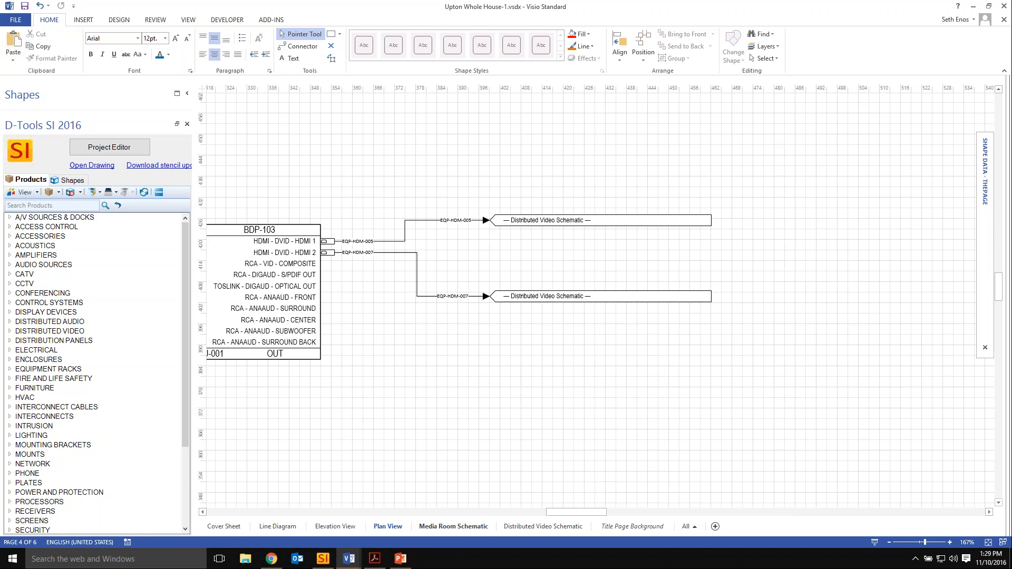
pyautogui.click(419, 221)
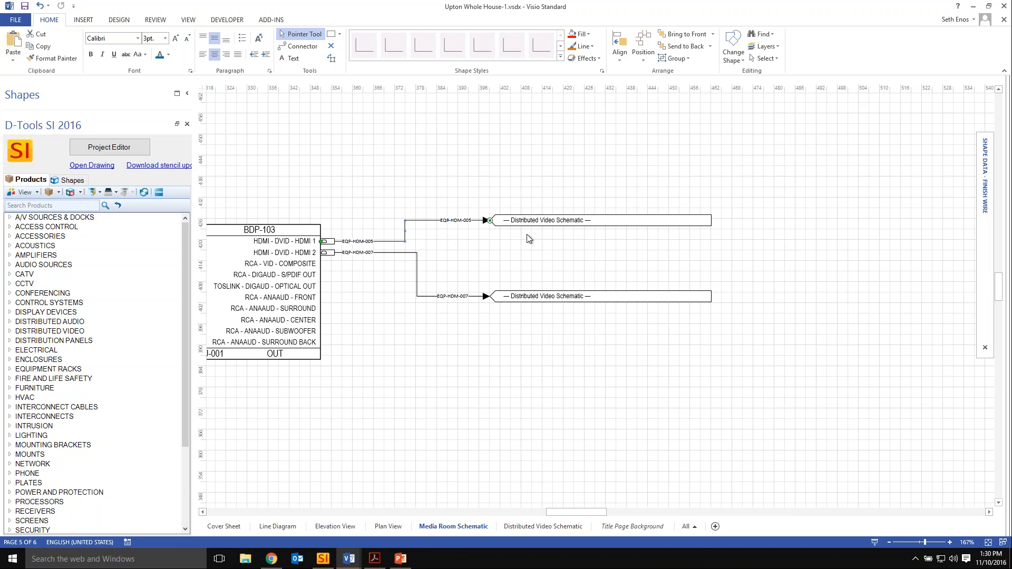
pyautogui.moveTo(980, 187)
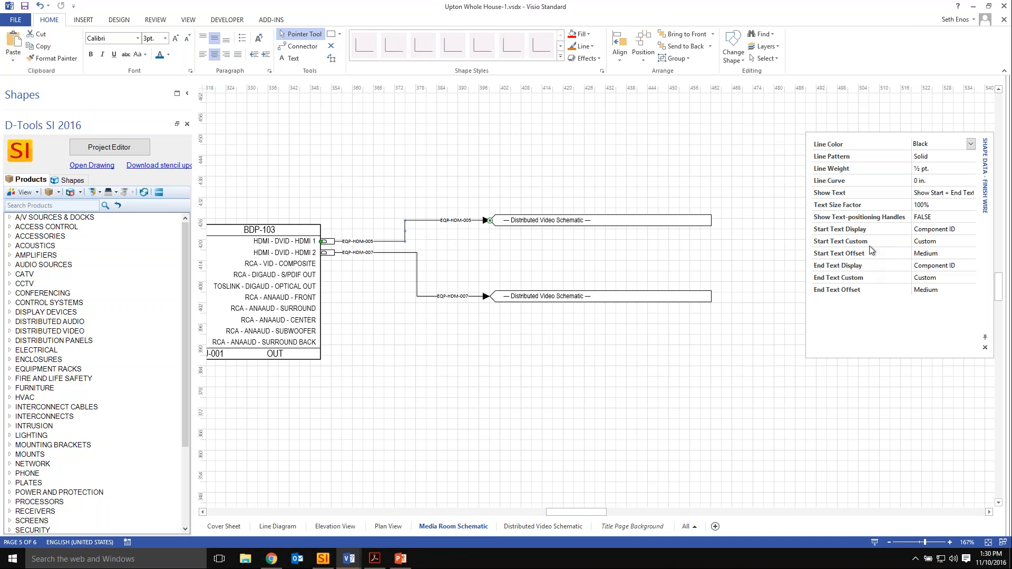
pyautogui.click(843, 218)
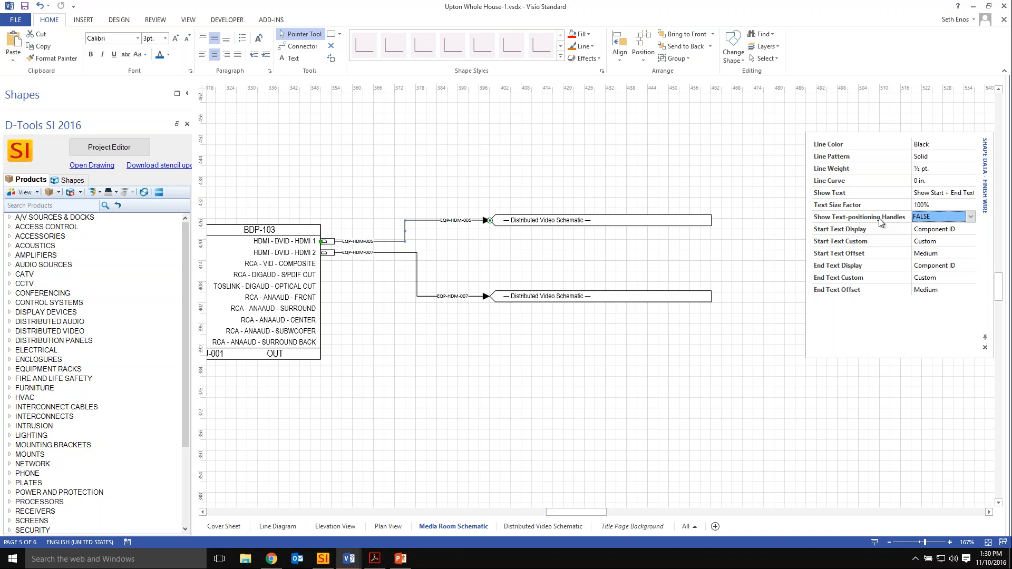
pyautogui.click(971, 217)
pyautogui.click(938, 234)
# Move the EQP-HDM-005 wire's end label along the line, closer to the arrowhead at the off-page reference.
pyautogui.scroll(6, 432, 209)
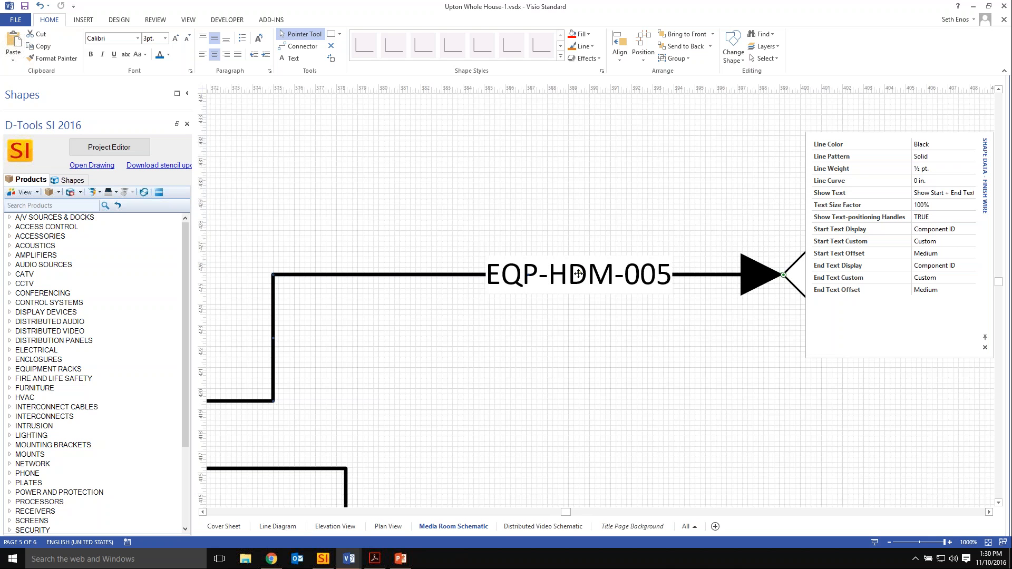
pyautogui.moveTo(578, 274); pyautogui.dragTo(635, 278)
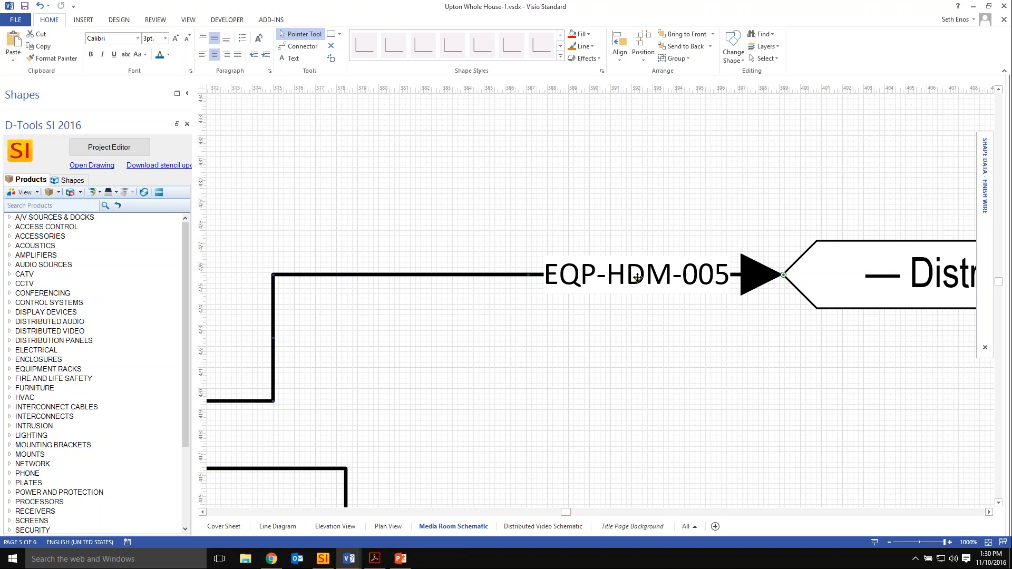
pyautogui.moveTo(636, 280)
pyautogui.mouseDown()
pyautogui.moveTo(504, 278)
pyautogui.moveTo(627, 283)
pyautogui.mouseUp()
pyautogui.moveTo(985, 182)
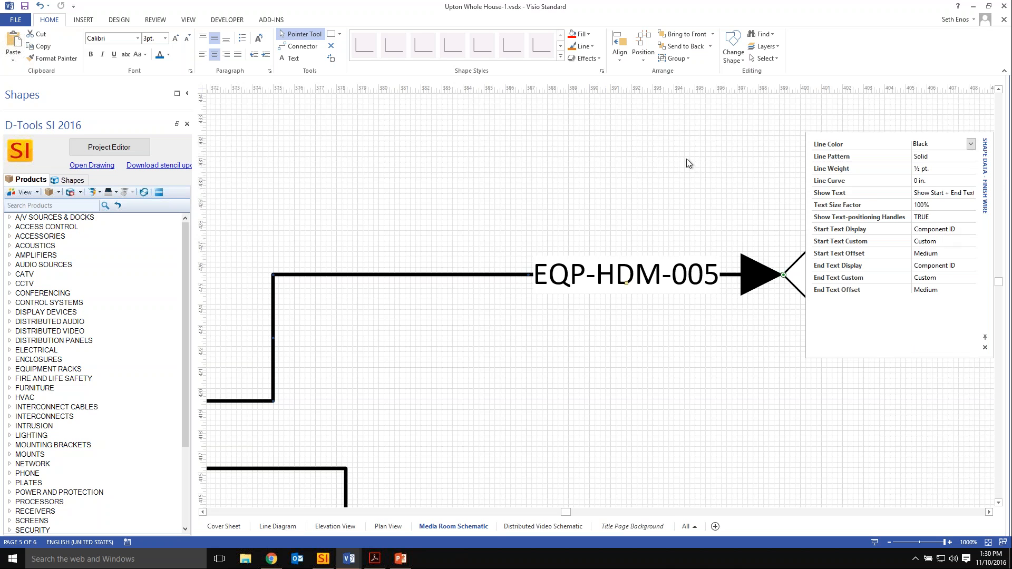
pyautogui.click(668, 170)
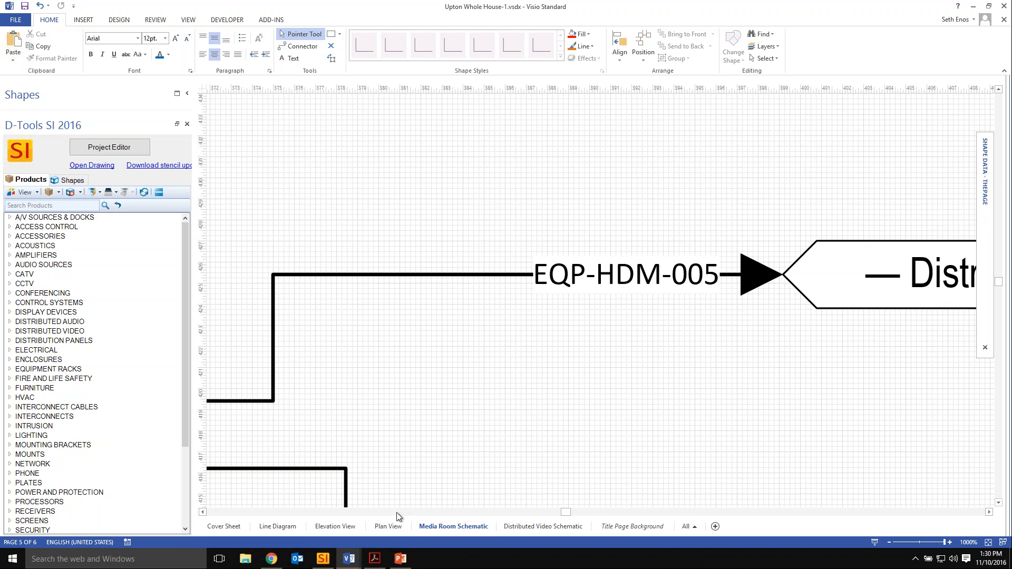
# Add the first Tributaries CAT5ES-GY10S wire from the Living Room's 4-Port Media Plate package to the Plan View page, above the package's triangle shape.
pyautogui.click(388, 526)
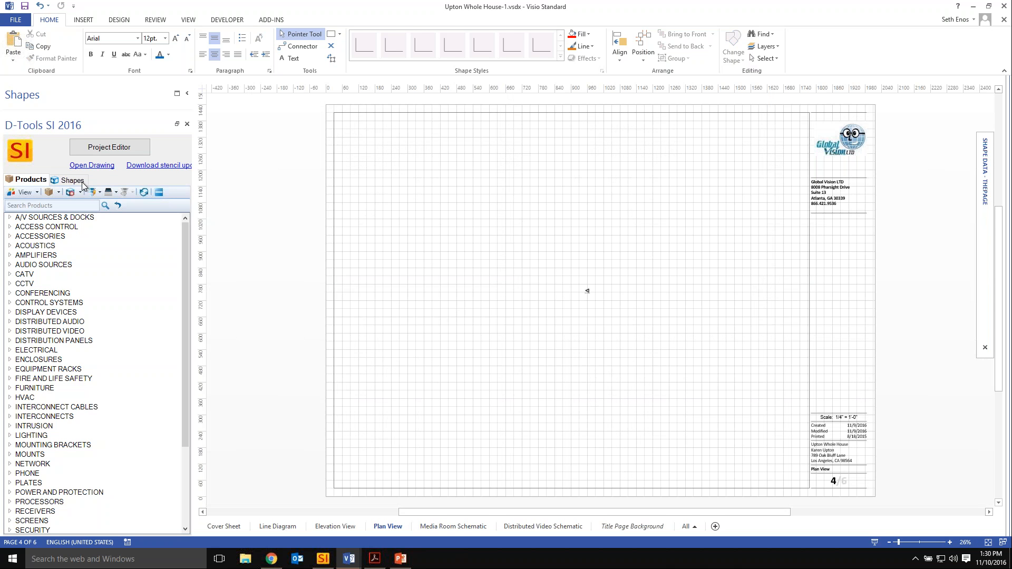
pyautogui.click(109, 147)
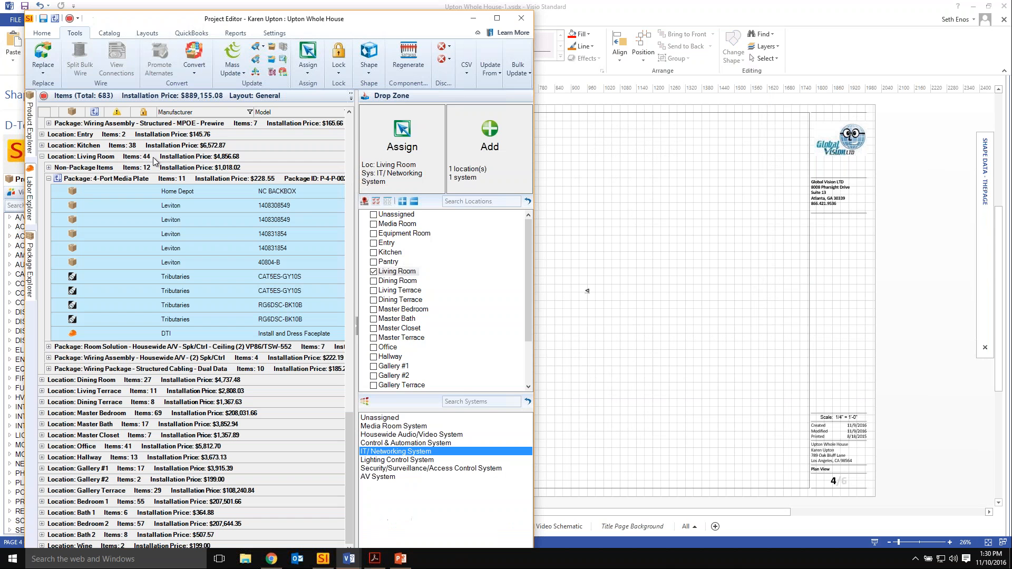
pyautogui.click(244, 292)
pyautogui.click(189, 277)
pyautogui.moveTo(190, 277); pyautogui.dragTo(628, 246)
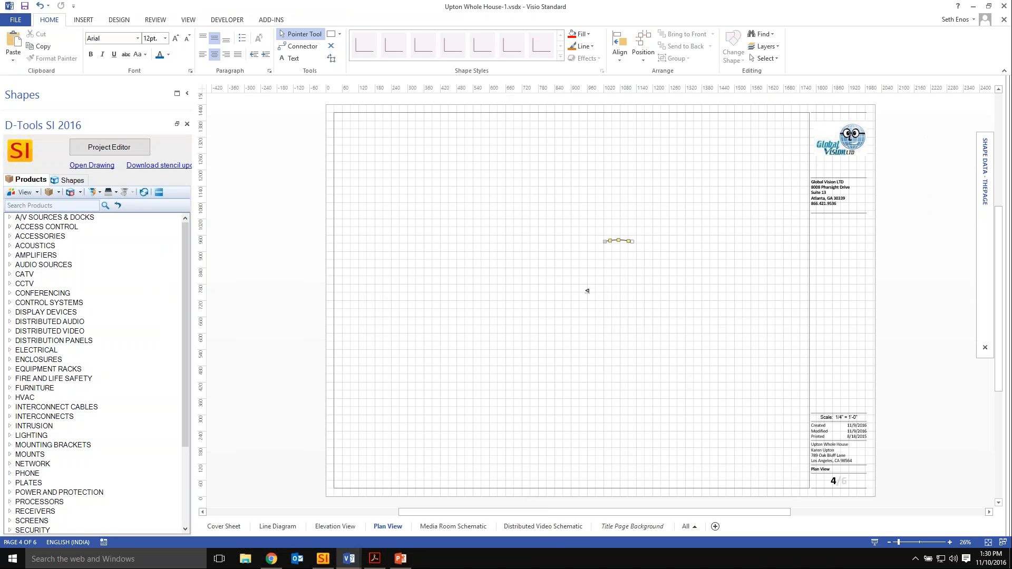
pyautogui.keyDown('ctrl'); pyautogui.scroll(3, 630, 245); pyautogui.keyUp('ctrl')
pyautogui.keyDown('ctrl'); pyautogui.scroll(6, 630, 245); pyautogui.keyUp('ctrl')
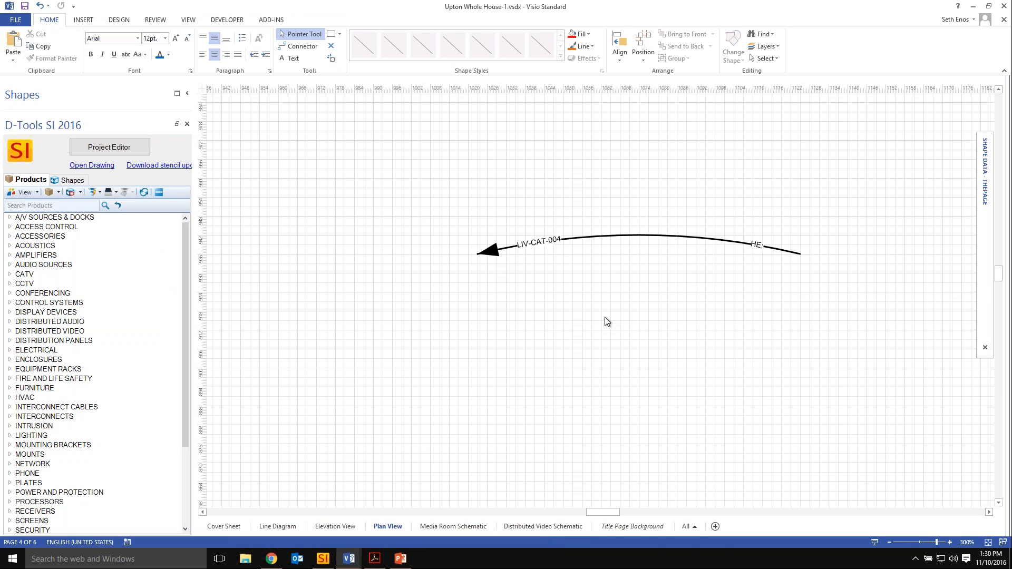
# Set Arcs to 3 Arcs for the LIV-CAT-004 wire on the Plan View page.
pyautogui.click(669, 236)
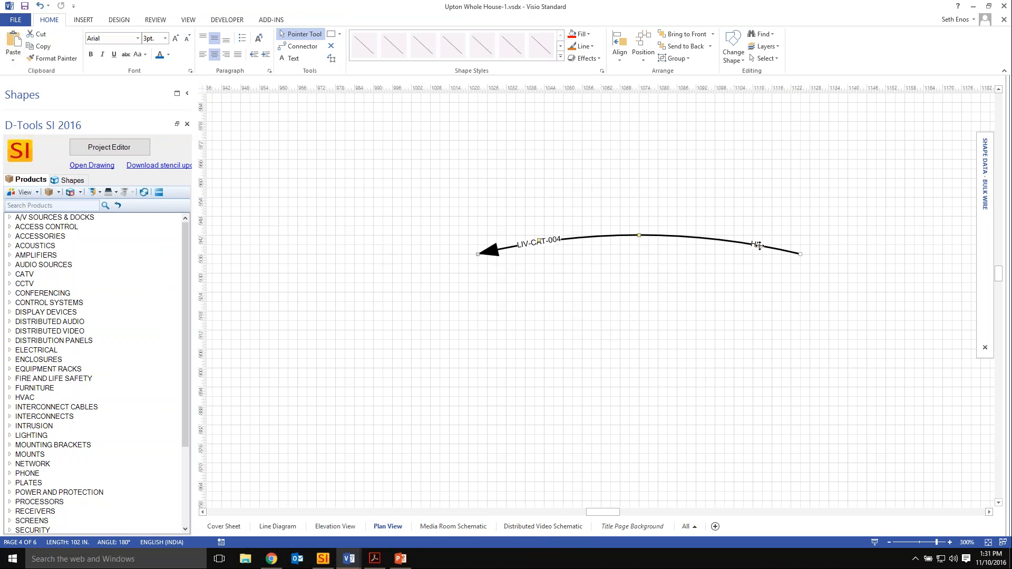
pyautogui.moveTo(985, 168)
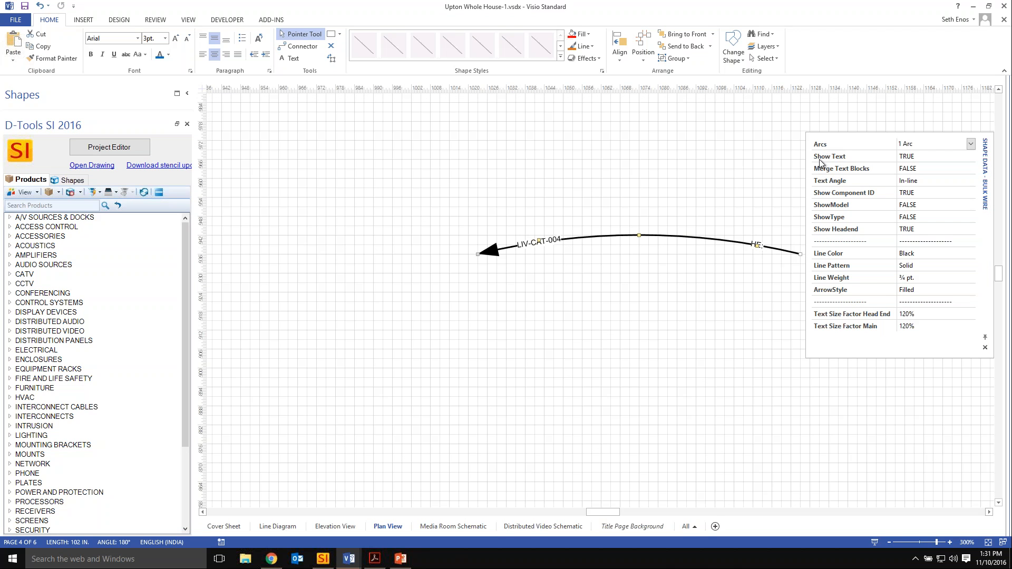
pyautogui.click(974, 145)
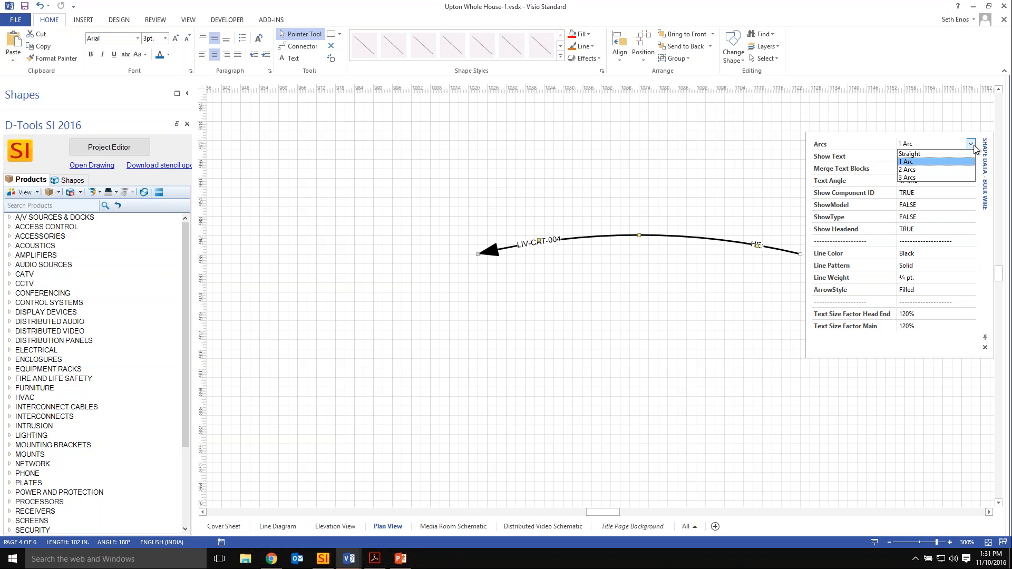
pyautogui.click(928, 178)
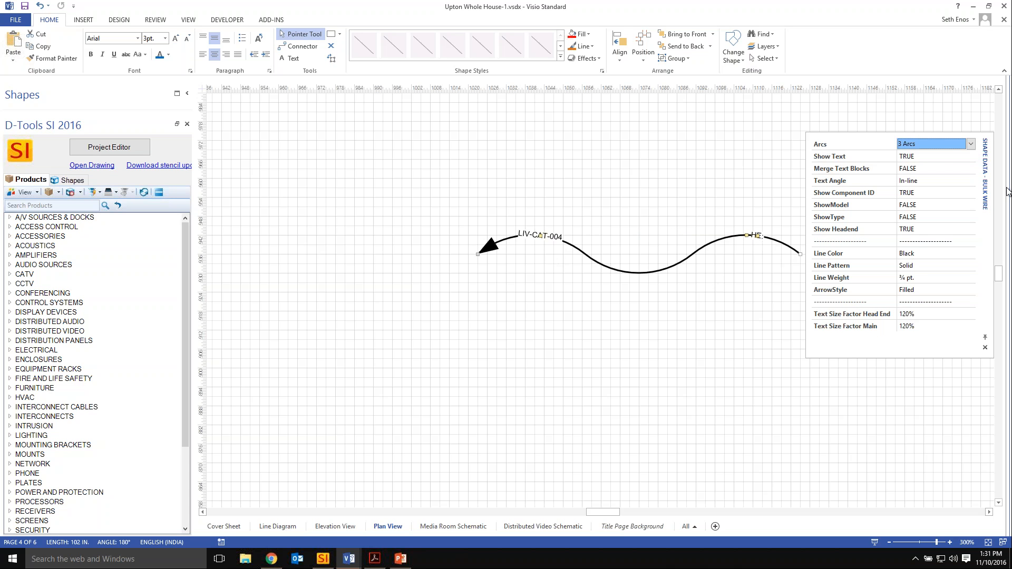
# Set the LIV-CAT-004 wire to 2 Arcs and pull its head-end curve down into a deep bend below the line.
pyautogui.click(973, 147)
pyautogui.click(923, 170)
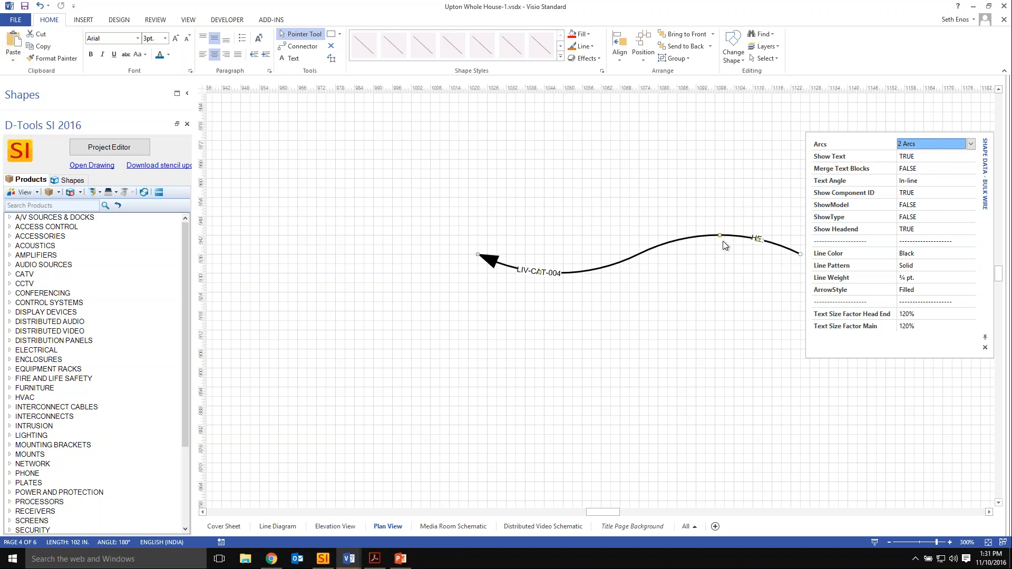
pyautogui.moveTo(719, 237); pyautogui.dragTo(719, 329)
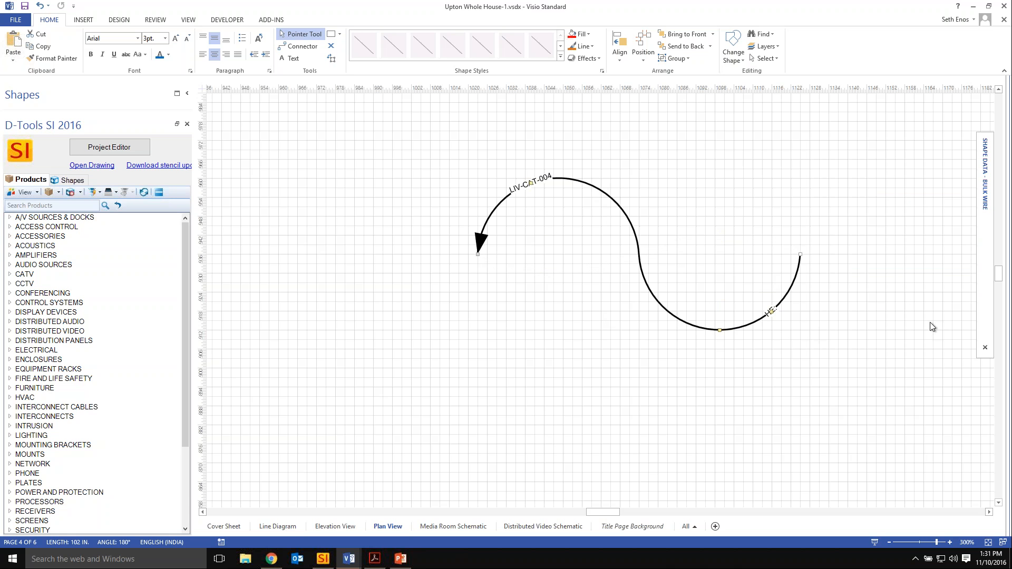
# Set Arcs back to 1 Arc for the LIV-CAT-004 wire.
pyautogui.moveTo(984, 186)
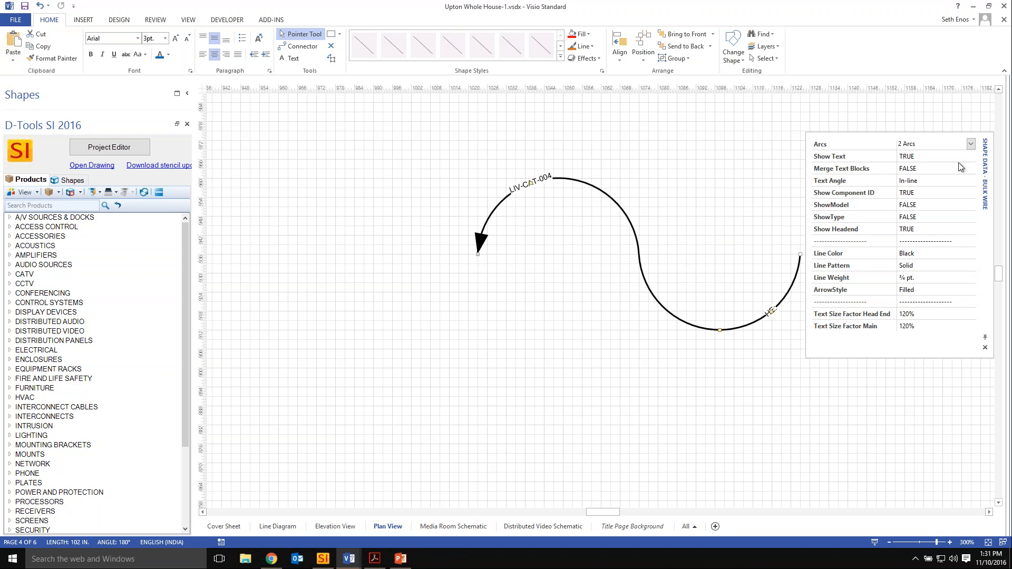
pyautogui.click(970, 144)
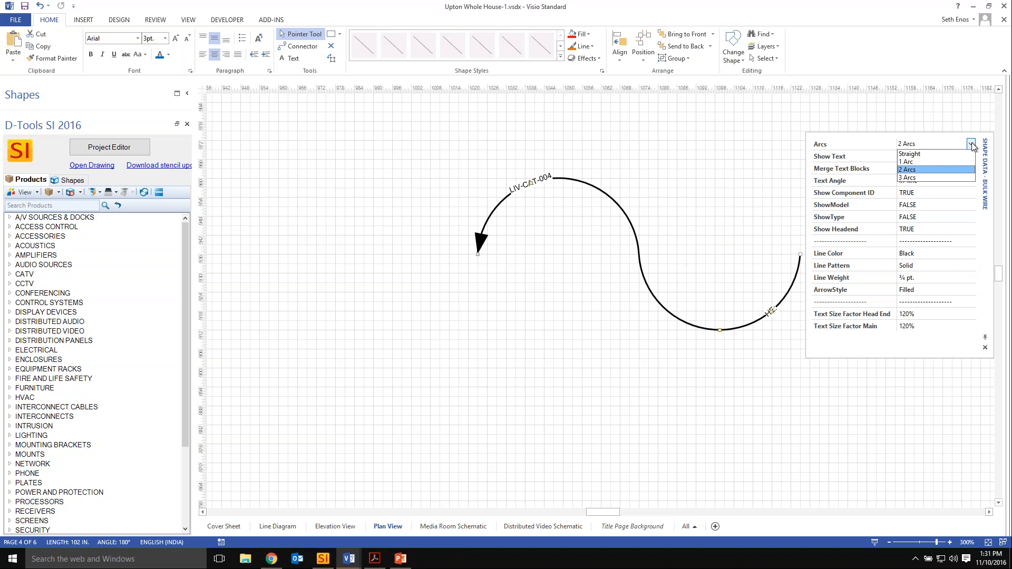
pyautogui.click(912, 162)
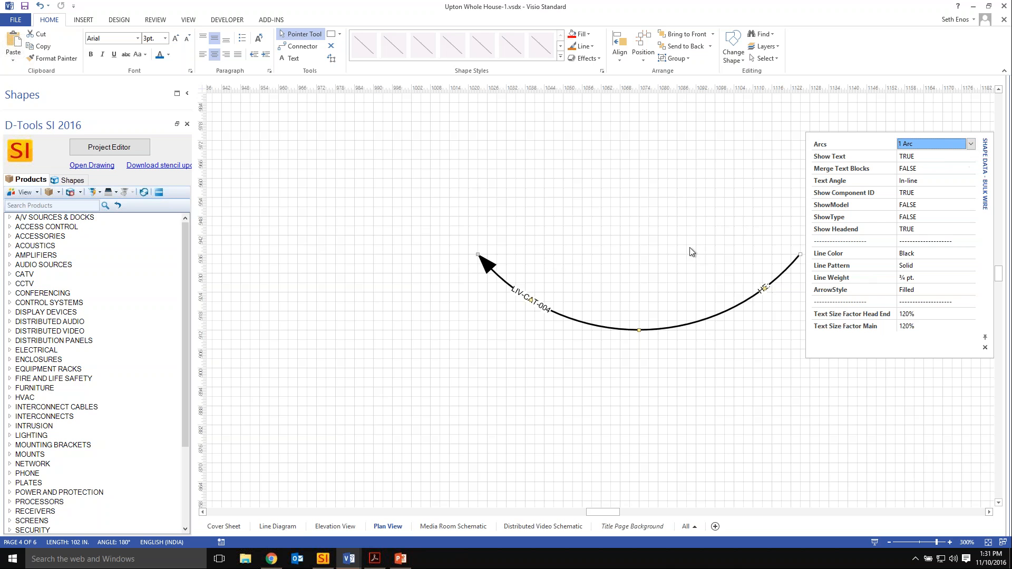
# Examine the Text Size Factor Head End and Text Size Factor Main settings of the LIV-CAT-004 wire.
pyautogui.click(873, 316)
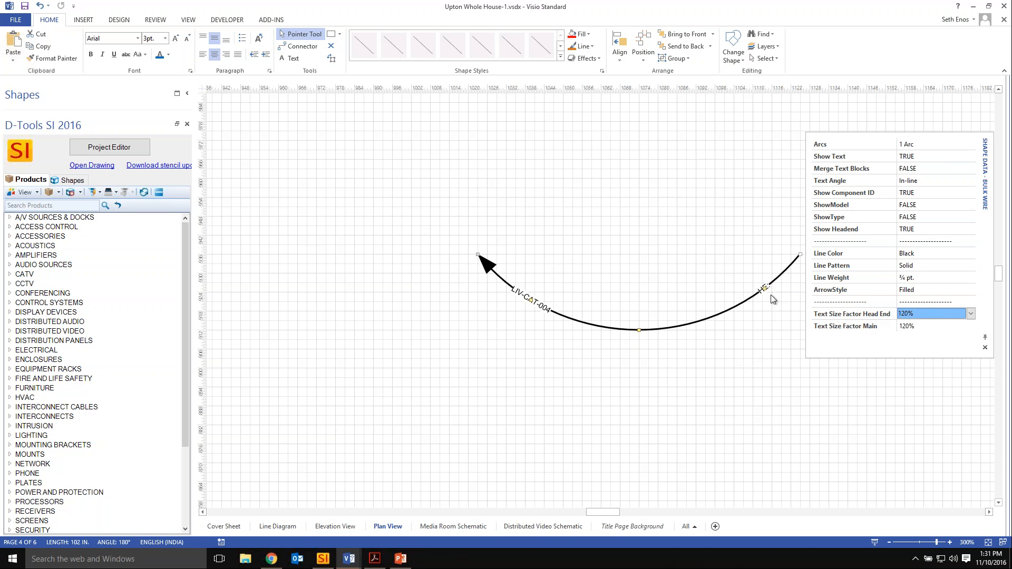
pyautogui.click(849, 328)
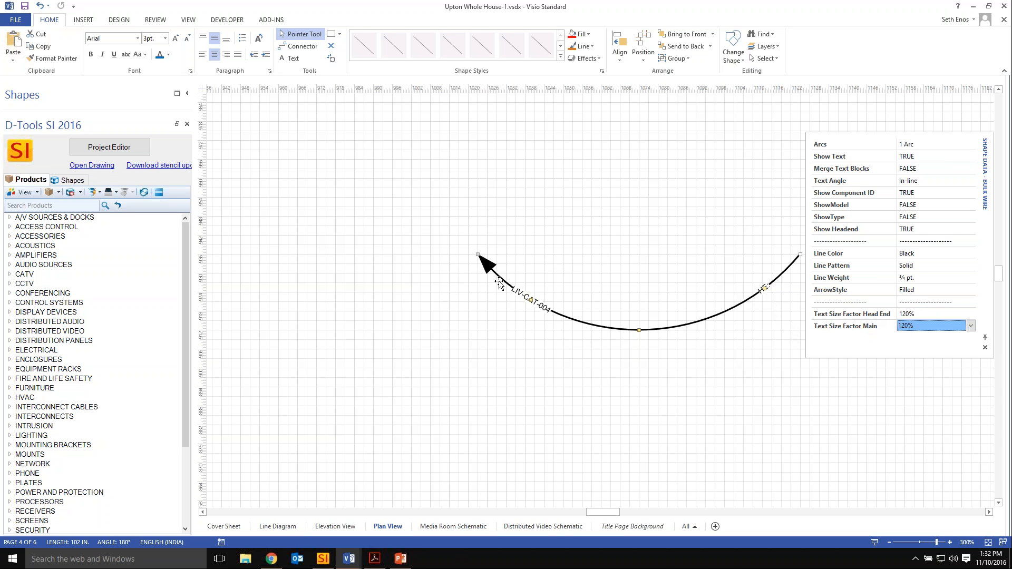
pyautogui.click(602, 266)
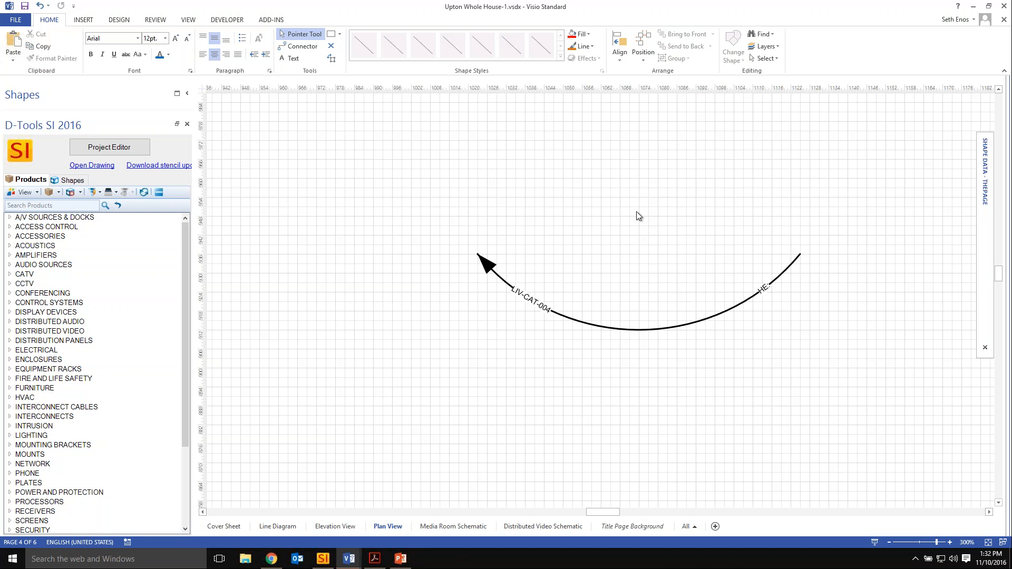
# Delete the wire and the 4-Port Media Plate package shape together from the Plan View page.
pyautogui.hotkey('ctrl', 'shift', 'w')
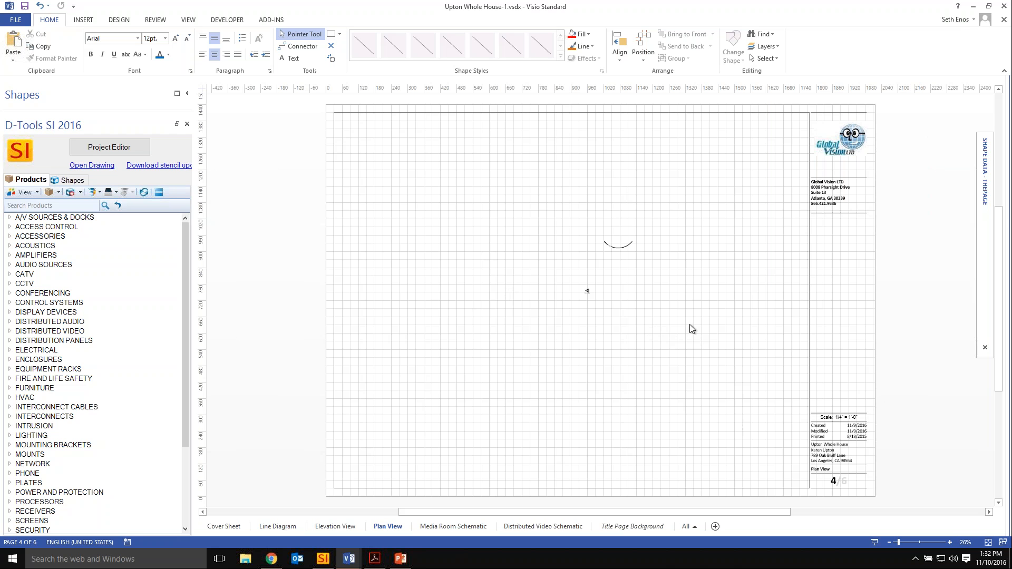
pyautogui.moveTo(674, 320); pyautogui.dragTo(517, 188)
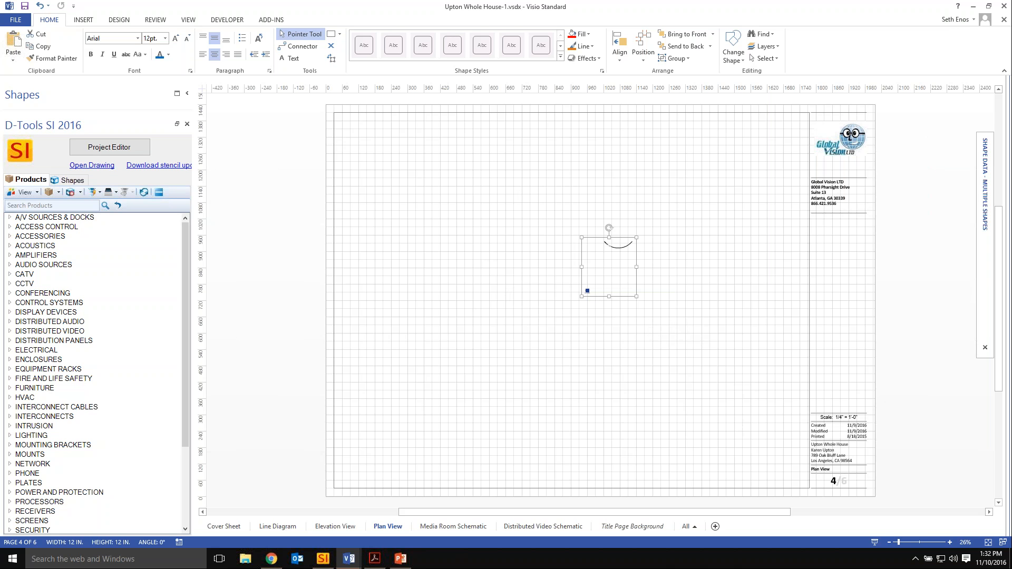
pyautogui.press('Delete')
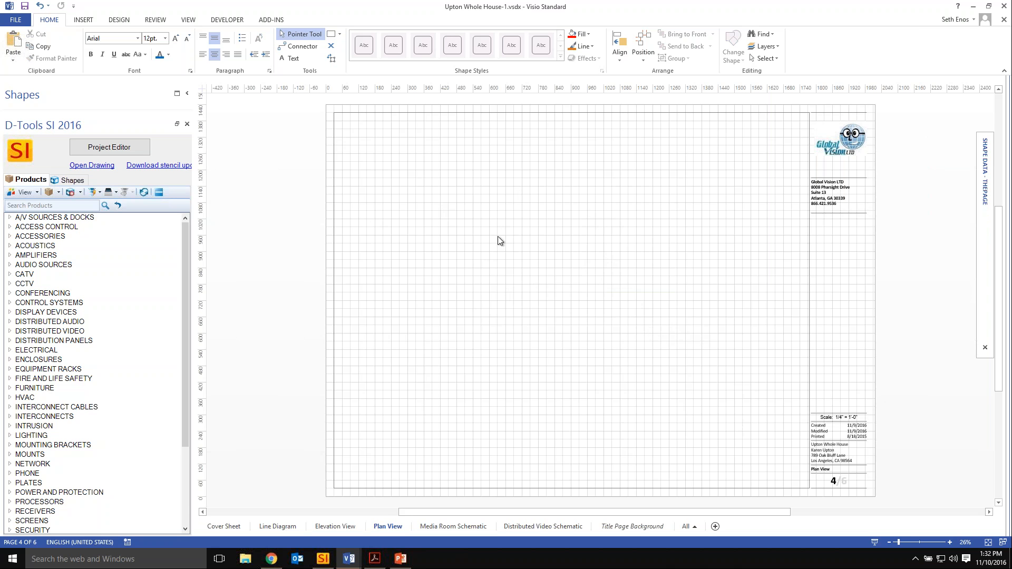
# Switch to PDF Plan.pdf in Acrobat Reader and check its page size in the document properties.
pyautogui.click(374, 558)
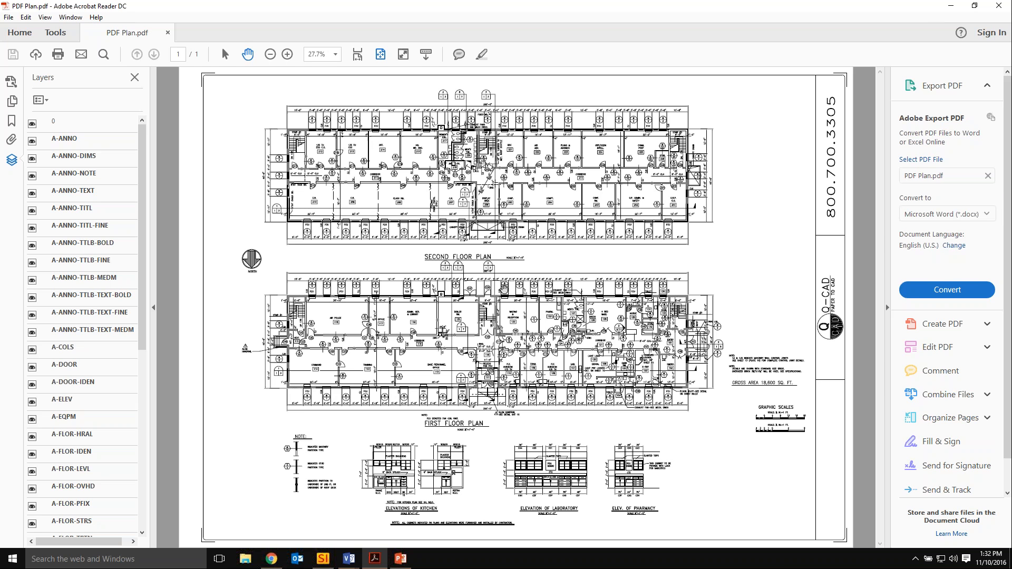
pyautogui.click(20, 33)
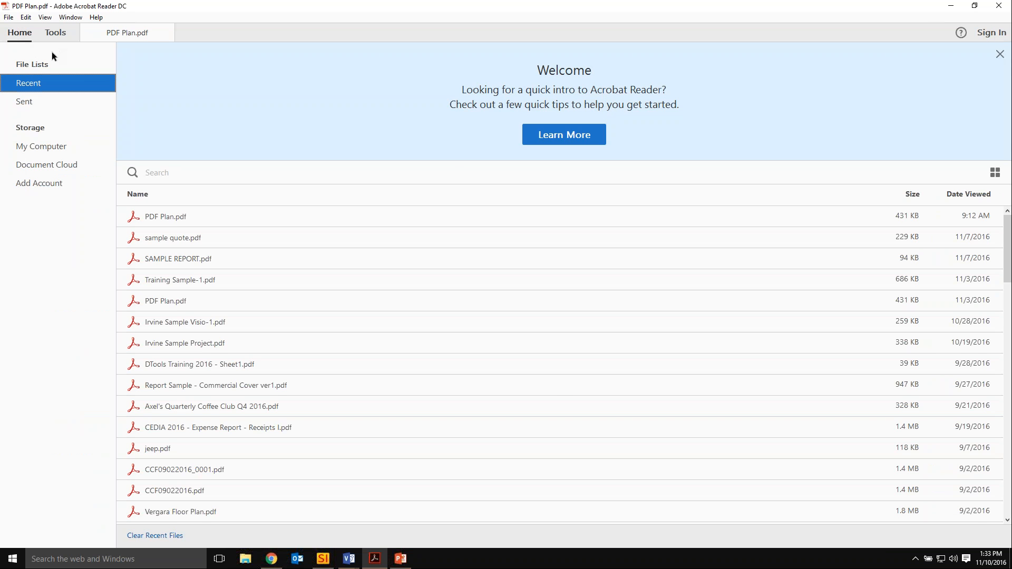
pyautogui.click(65, 35)
pyautogui.click(124, 33)
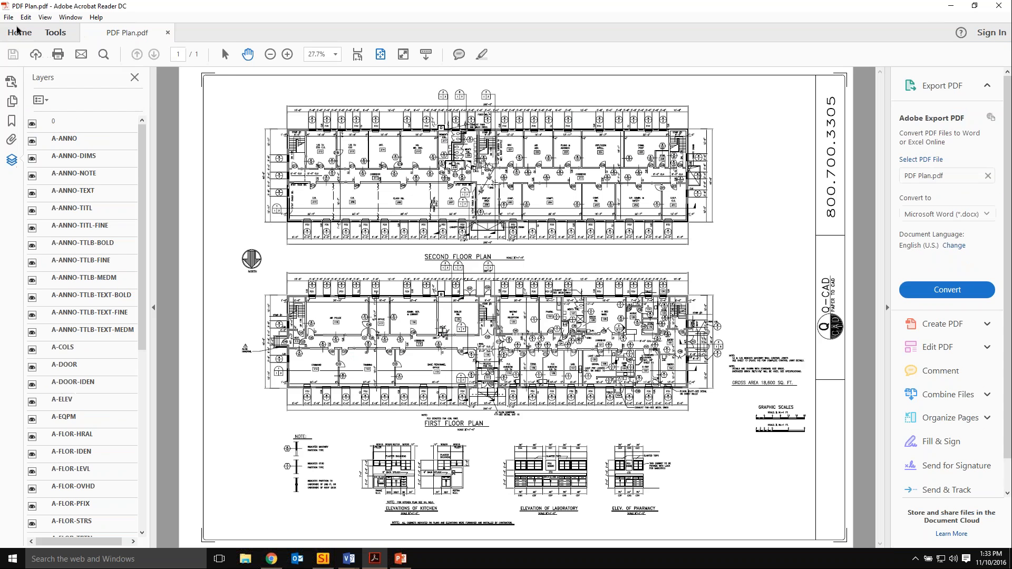
pyautogui.click(8, 18)
pyautogui.click(64, 176)
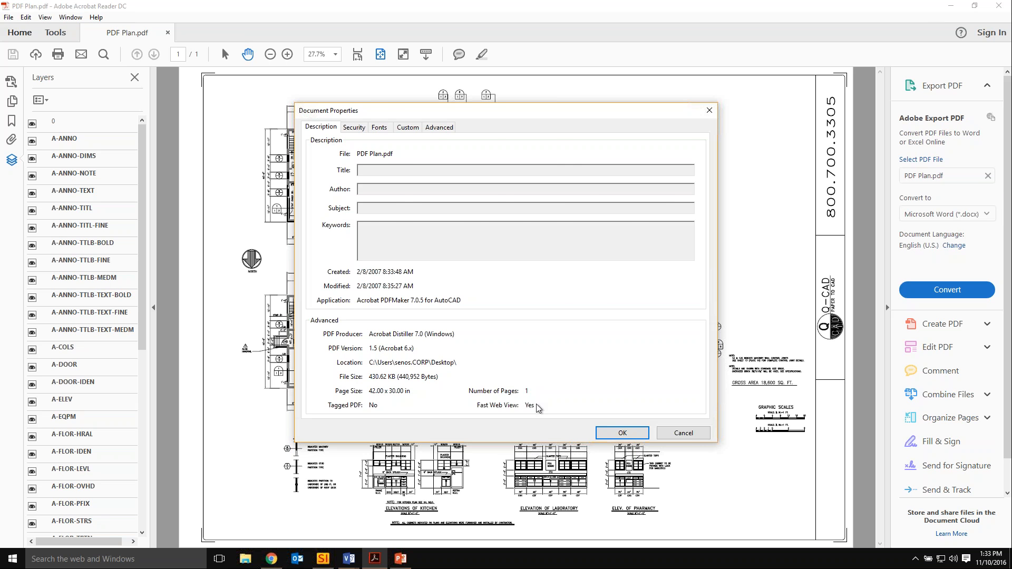
pyautogui.click(688, 433)
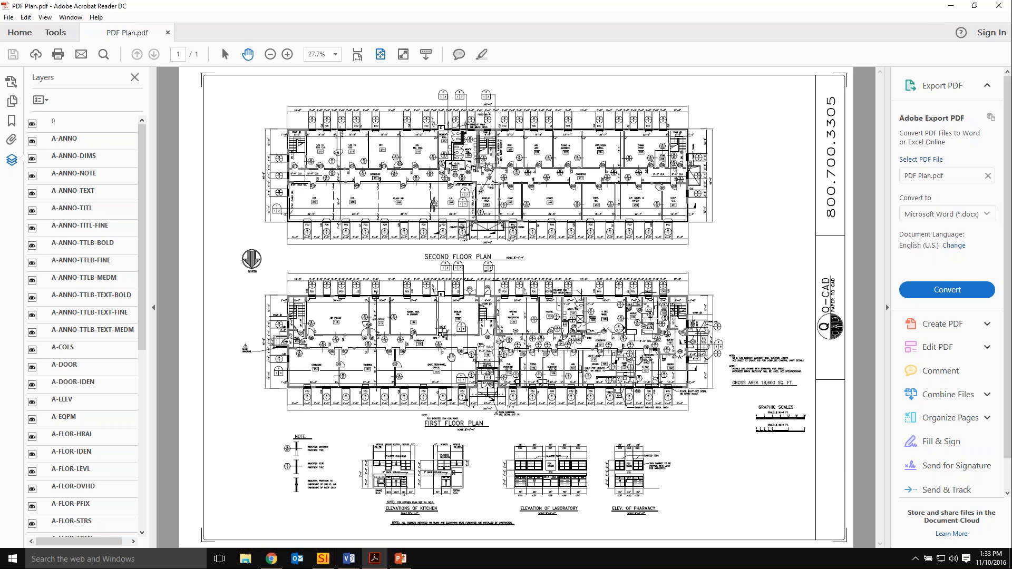
# Hide the A-ANNO-TTLB-MEDM and A-ANNO-TTLB-FINE layers of the PDF plan and turn both back on.
pyautogui.click(34, 282)
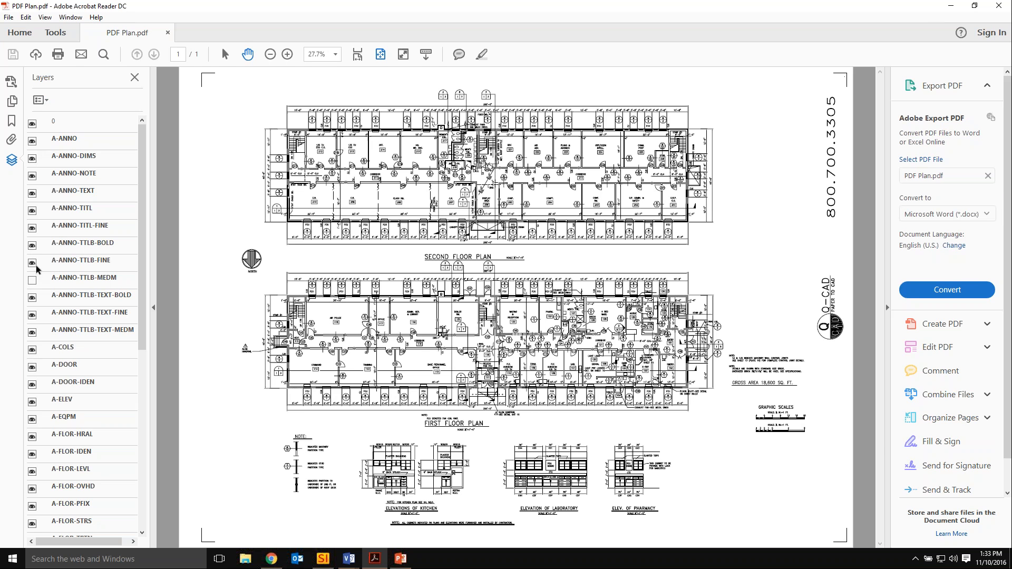
pyautogui.click(32, 263)
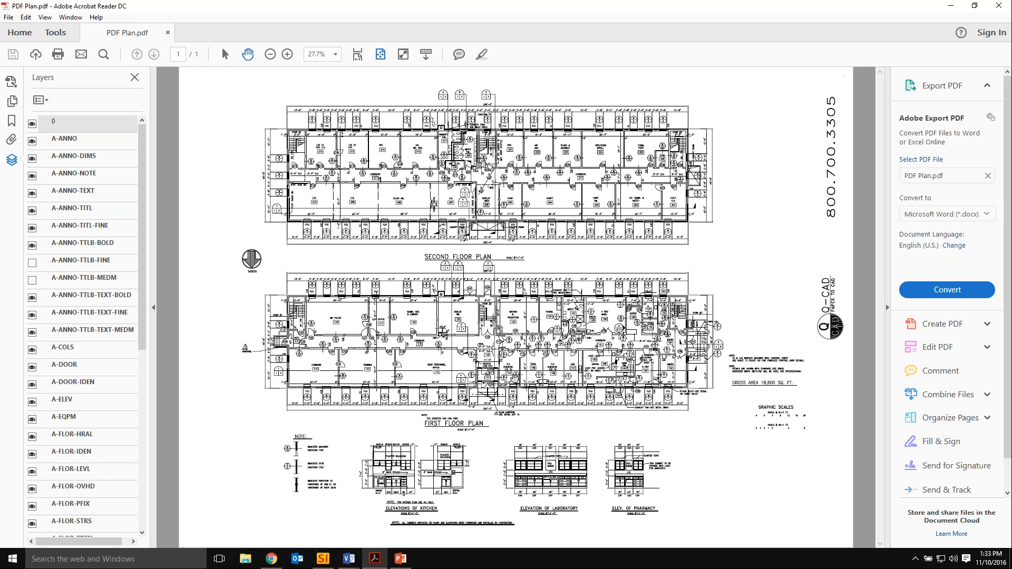
pyautogui.click(32, 263)
pyautogui.click(30, 282)
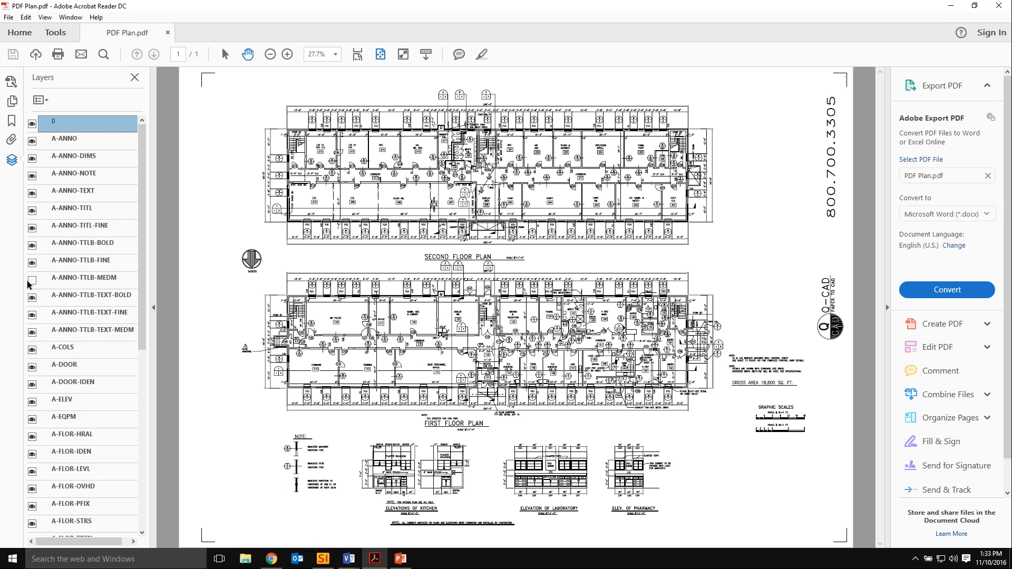
pyautogui.click(32, 281)
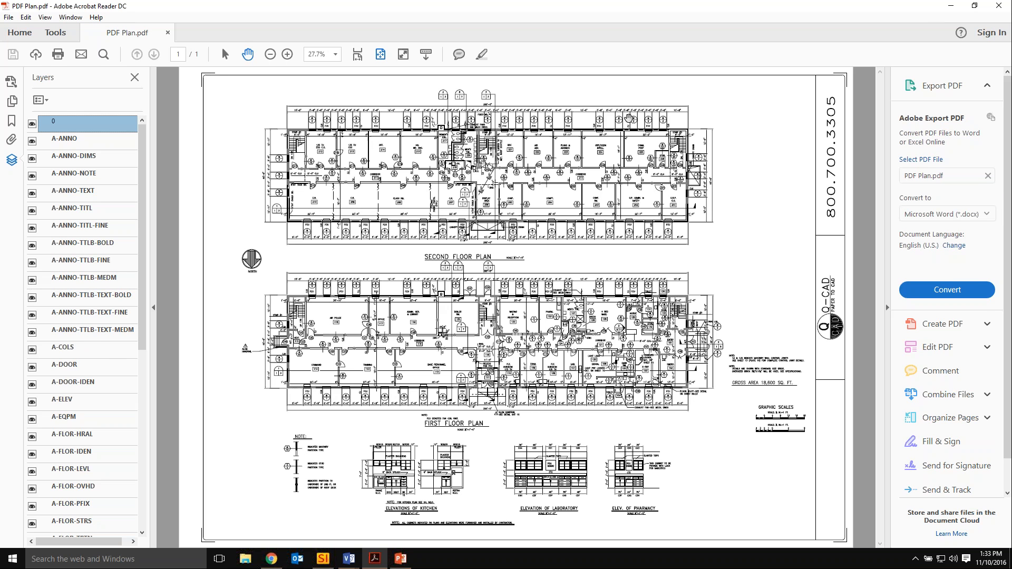
# Close Acrobat Reader and load PDF Plan.pdf from the Desktop into D-Tools' Insert PDF Background in Visio.
pyautogui.click(994, 9)
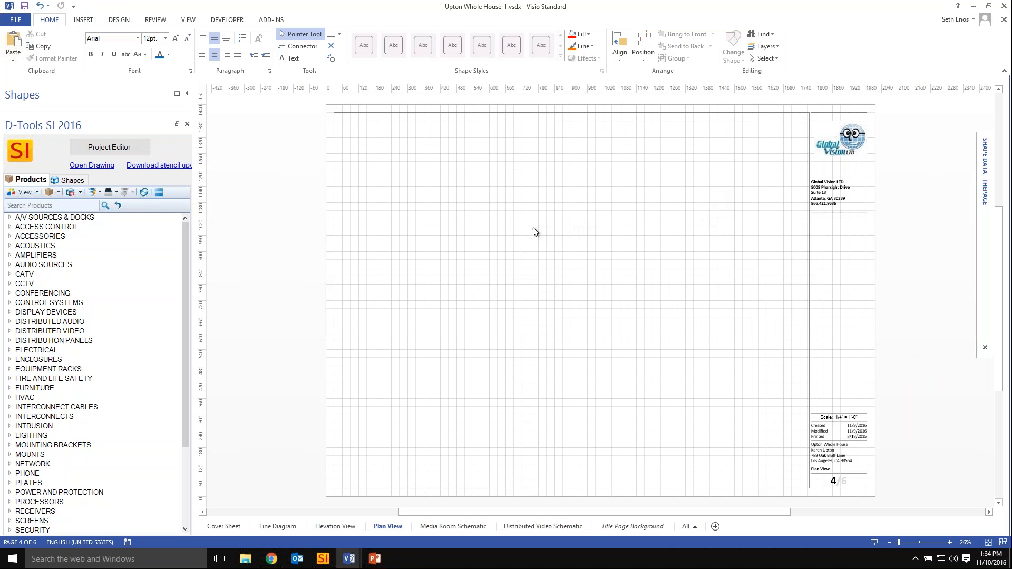
pyautogui.click(272, 20)
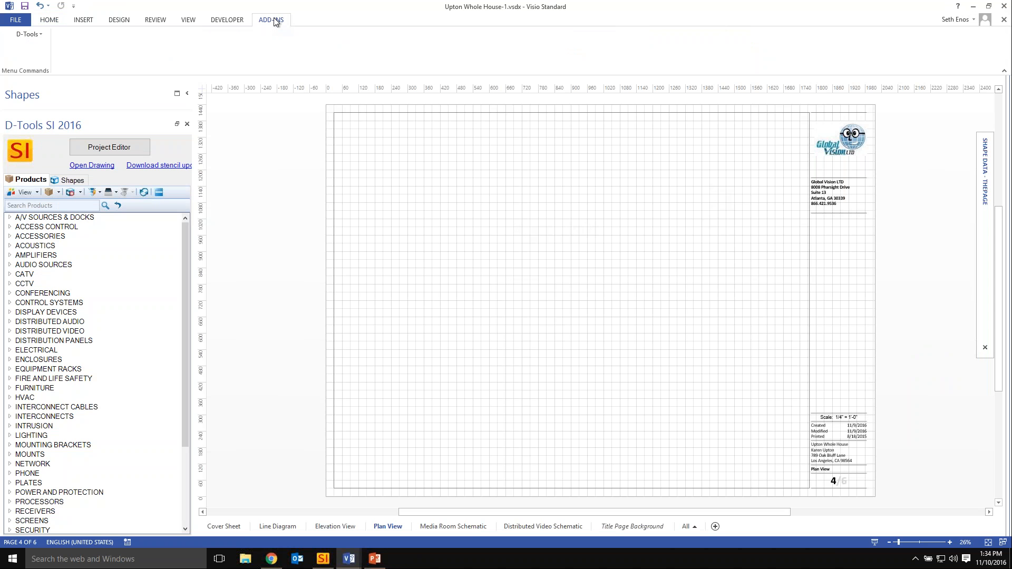
pyautogui.click(33, 35)
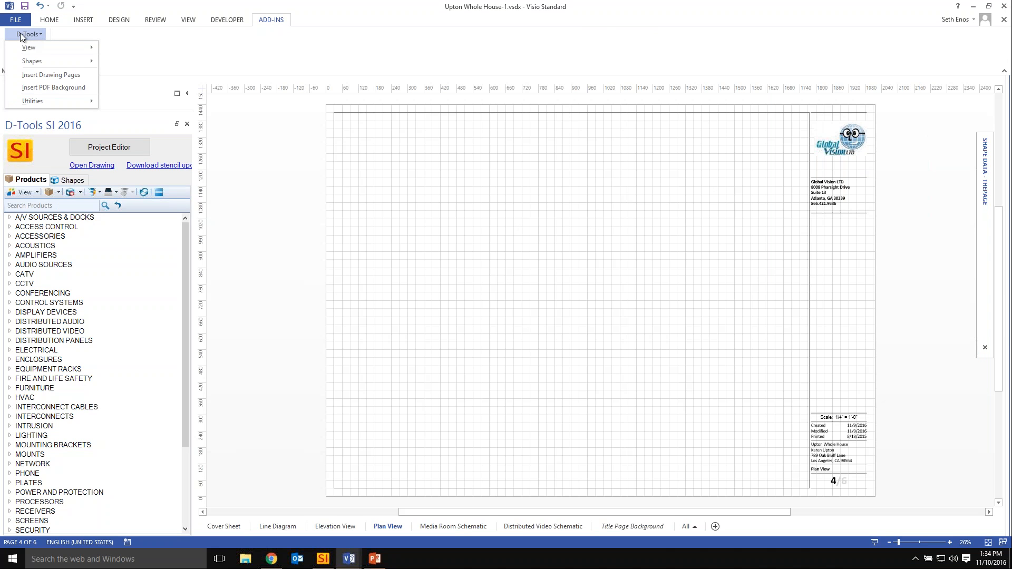
pyautogui.click(82, 89)
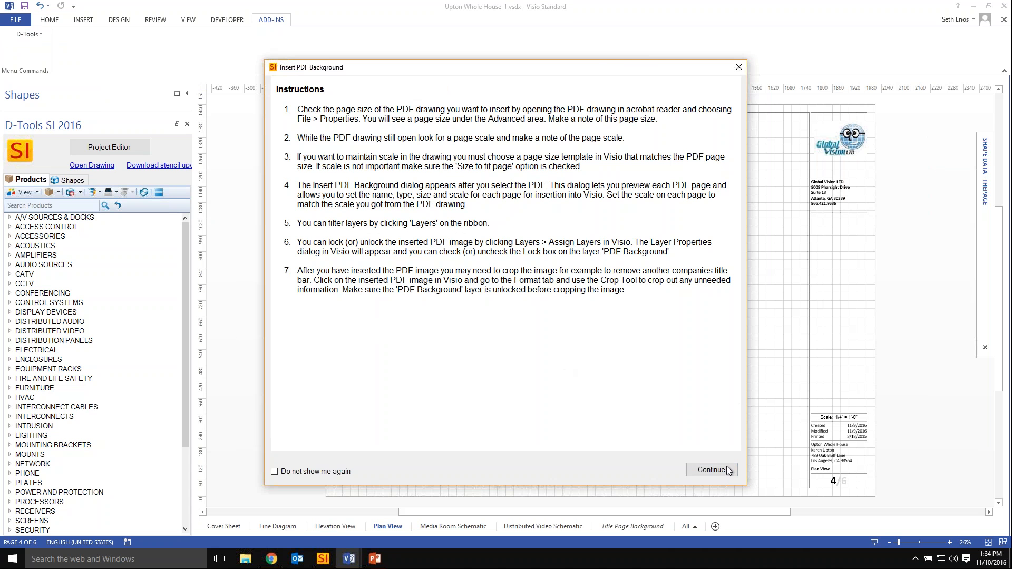
pyautogui.click(702, 470)
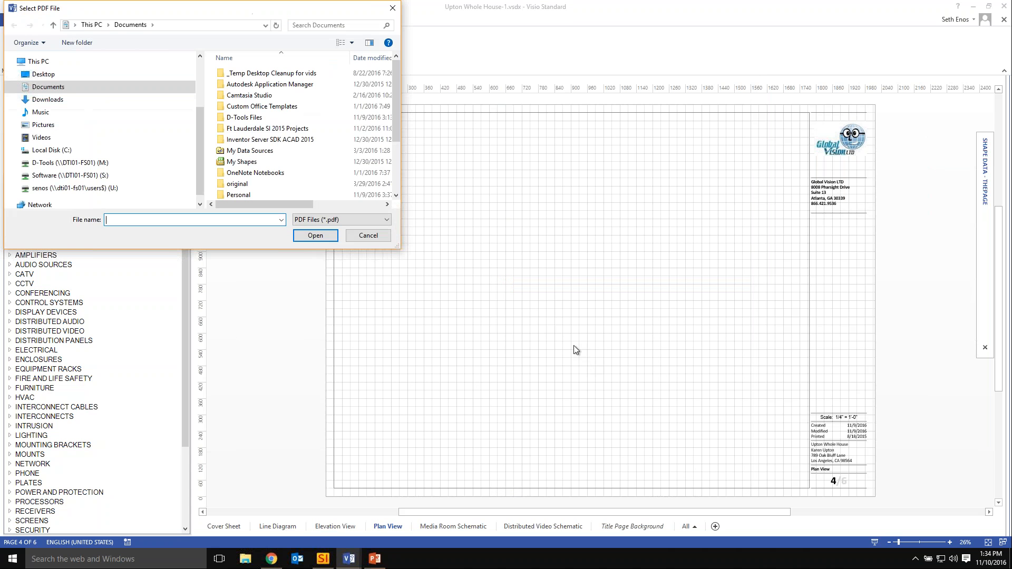
pyautogui.click(66, 76)
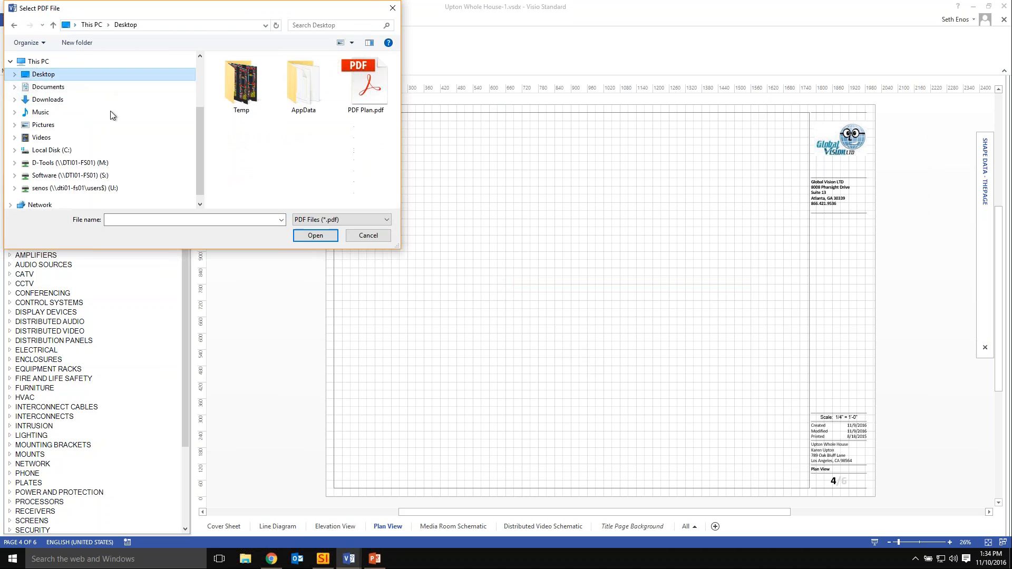
pyautogui.click(349, 108)
pyautogui.click(315, 235)
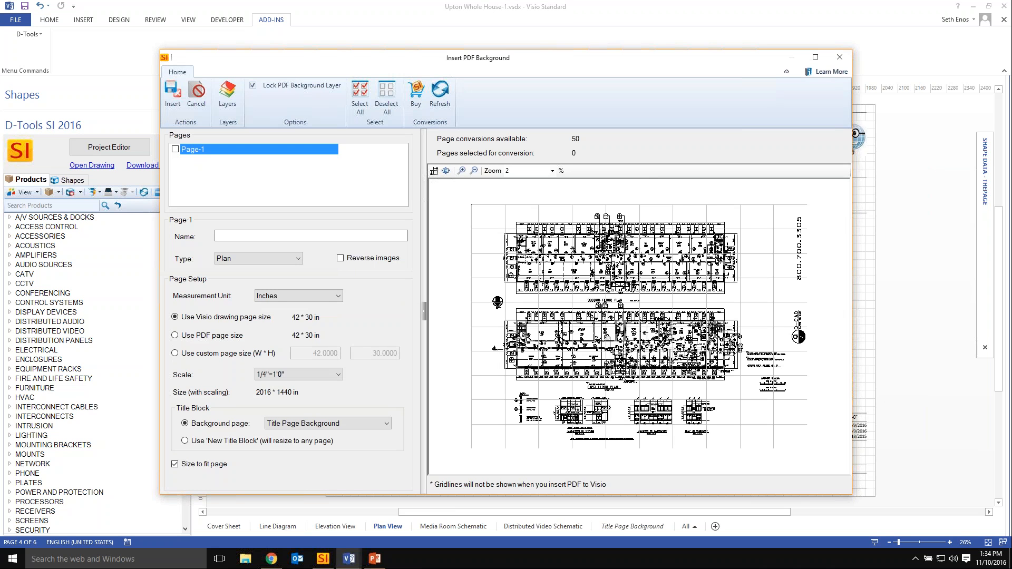
# Select Page-1 for conversion and name it "First and Second Floor Plans".
pyautogui.click(175, 149)
pyautogui.click(249, 238)
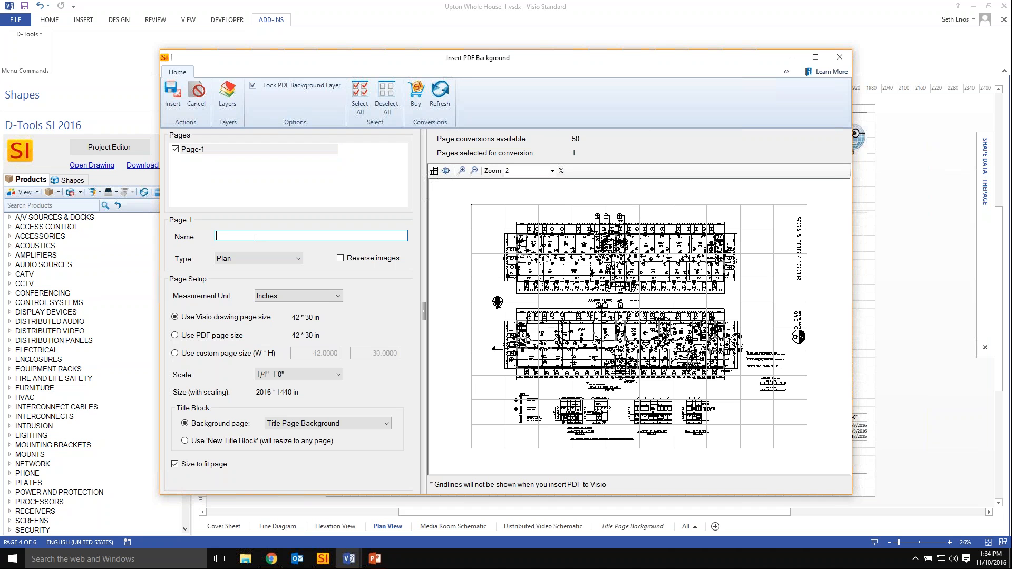
pyautogui.write('First and Second Floor Plans')
# Set the page type to Plan and check the measurement unit choices, keeping Inches.
pyautogui.click(299, 258)
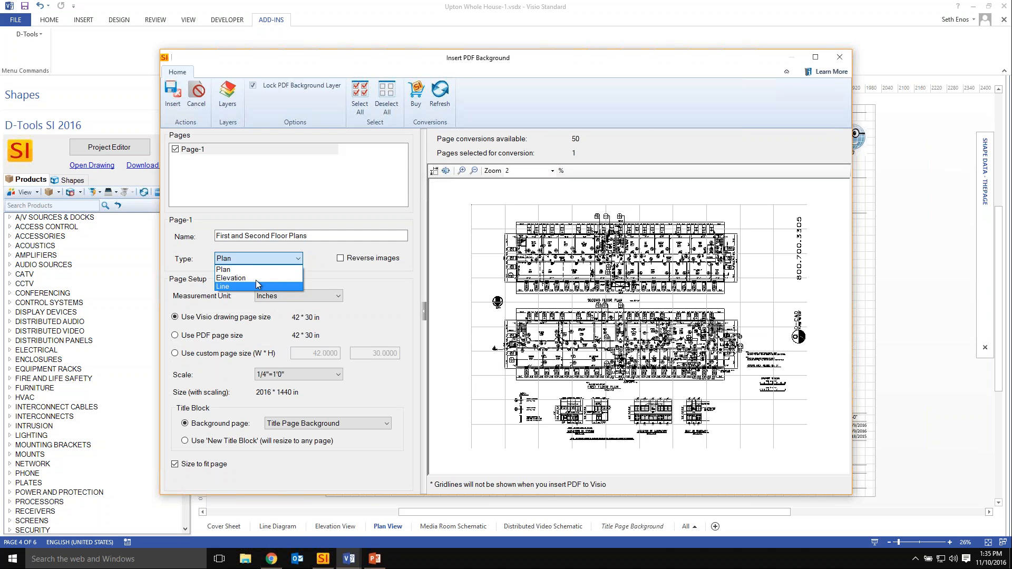
pyautogui.click(222, 269)
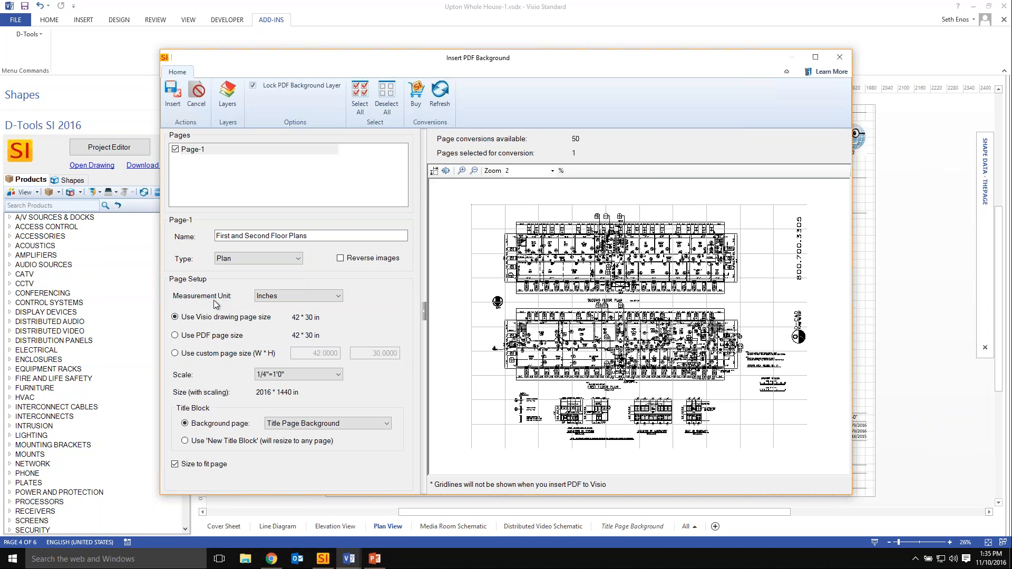
pyautogui.click(328, 297)
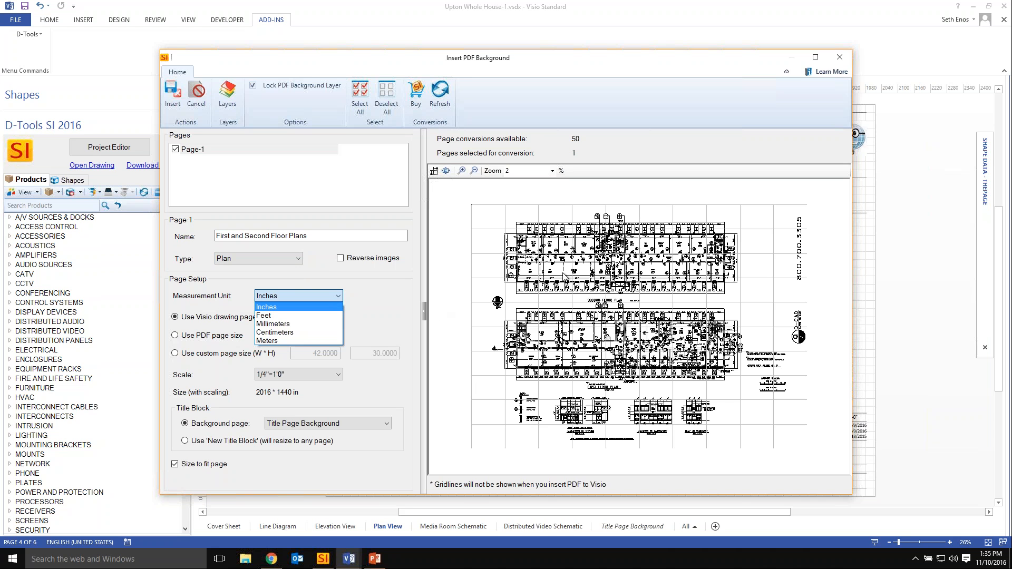
pyautogui.click(361, 294)
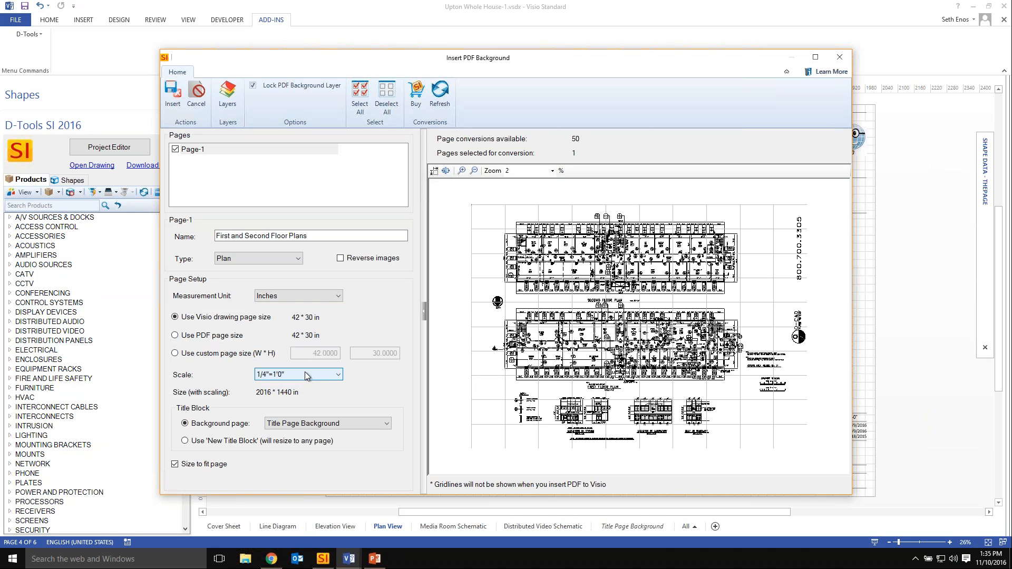
# Set the page scale to 1/8"=1'0", turn off Size to fit page, and check the title block on the drawing behind the dialog.
pyautogui.click(337, 375)
pyautogui.click(290, 161)
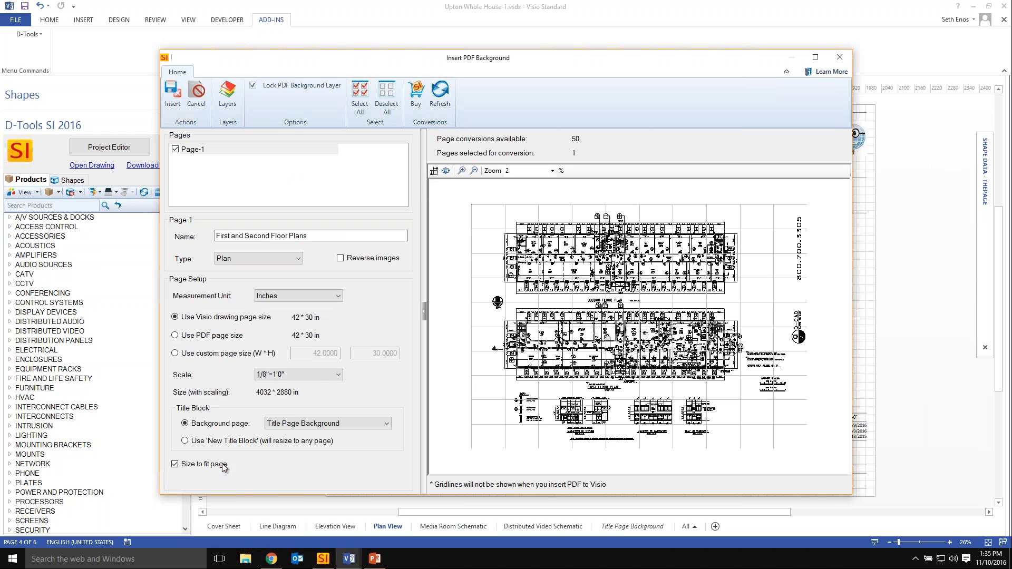
pyautogui.click(175, 464)
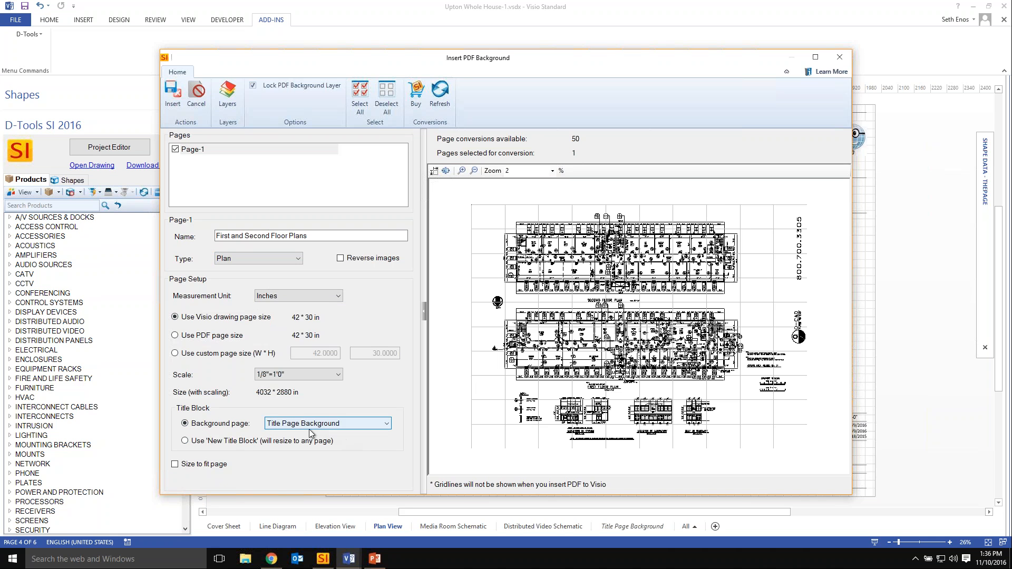
pyautogui.moveTo(519, 58); pyautogui.dragTo(339, 77)
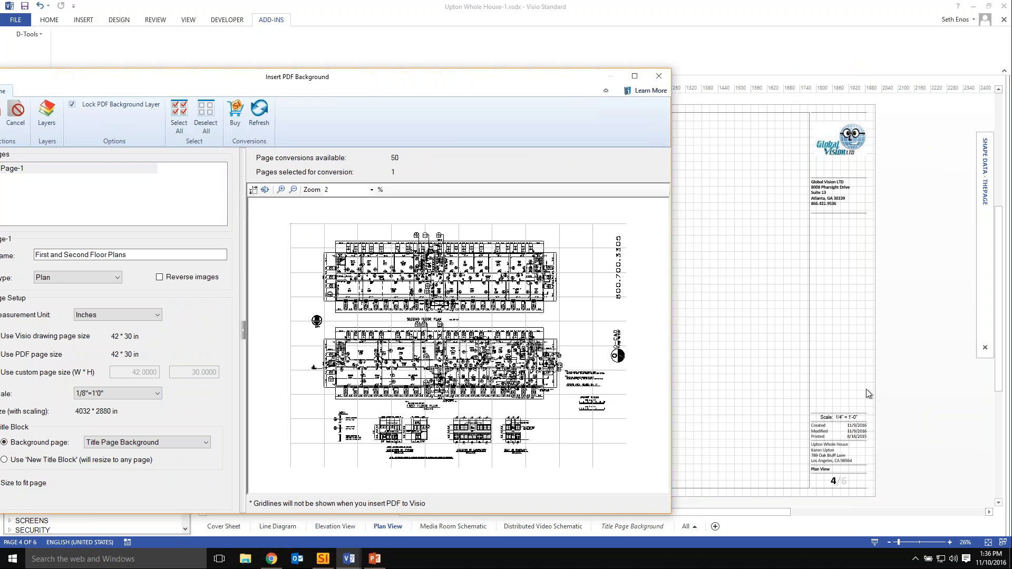
pyautogui.moveTo(477, 72); pyautogui.dragTo(702, 44)
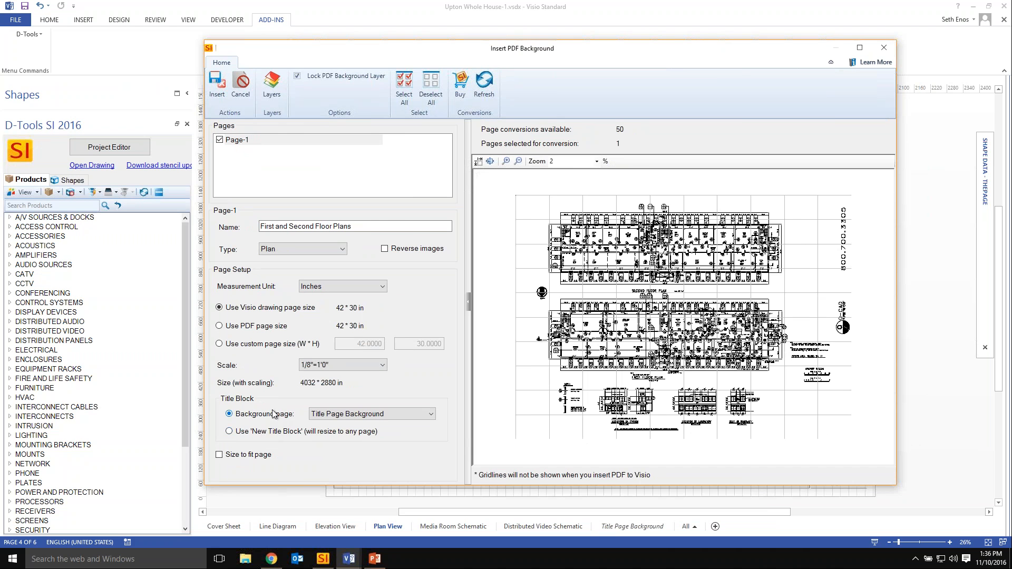
# Exclude the A-ANNO-DIMS, A-ANNO-NOTE, A-ANNO-TEXT, A-ANNO-TITL-FINE and all six A-ANNO-TTLB layers from the PDF background.
pyautogui.click(273, 89)
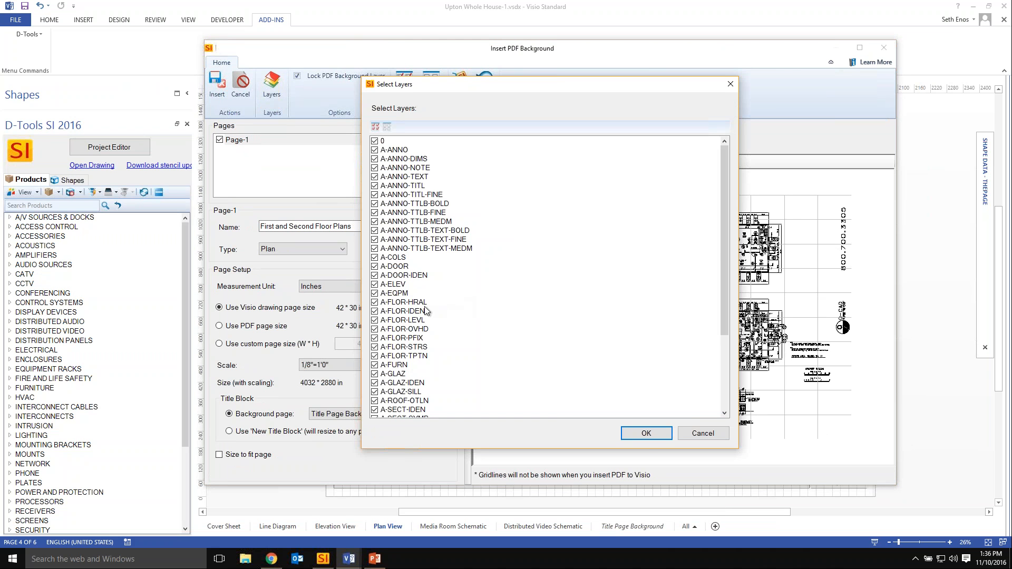
pyautogui.click(375, 248)
pyautogui.click(374, 240)
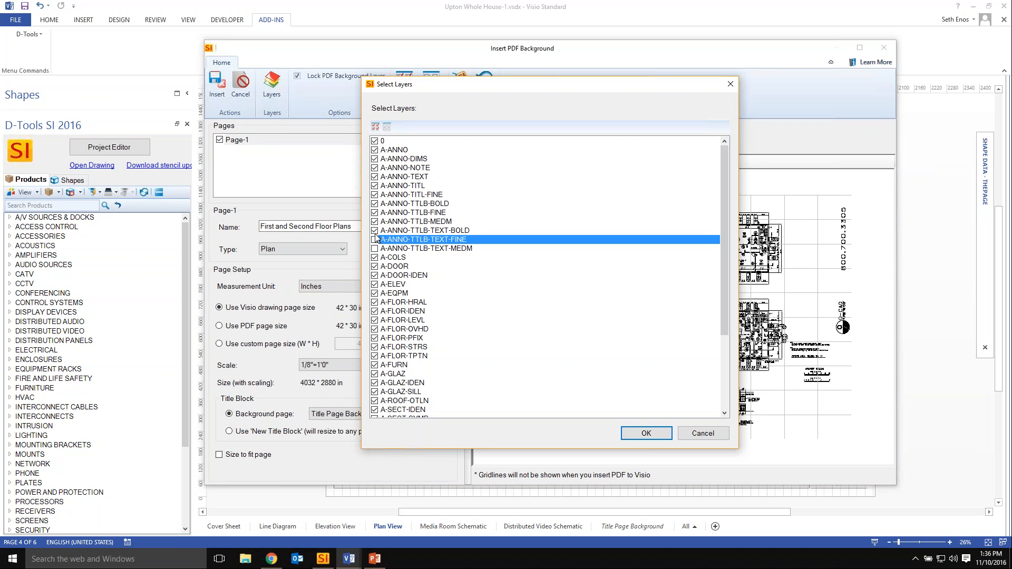
pyautogui.click(374, 230)
pyautogui.click(374, 221)
pyautogui.click(375, 213)
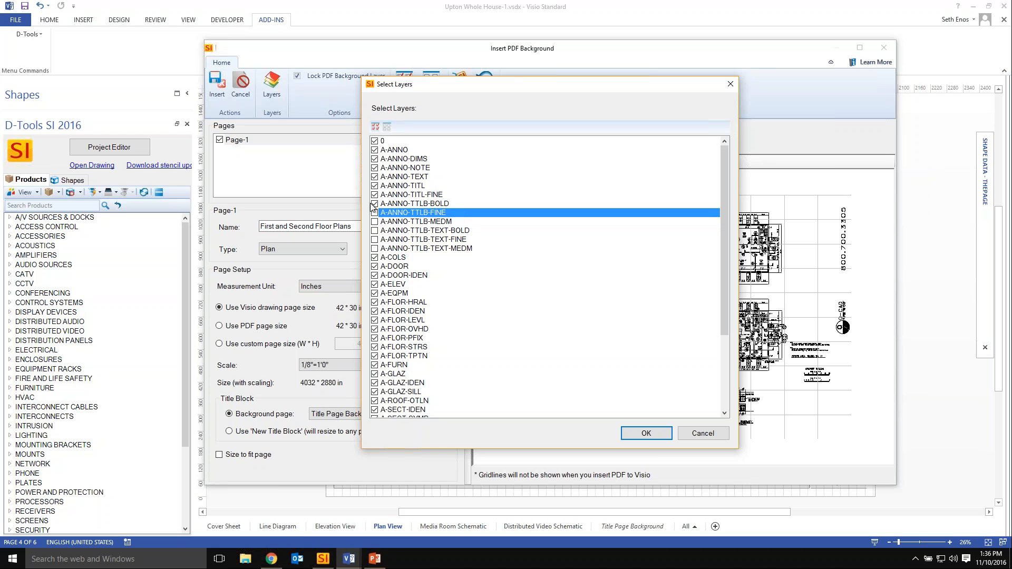
pyautogui.click(375, 203)
pyautogui.click(374, 194)
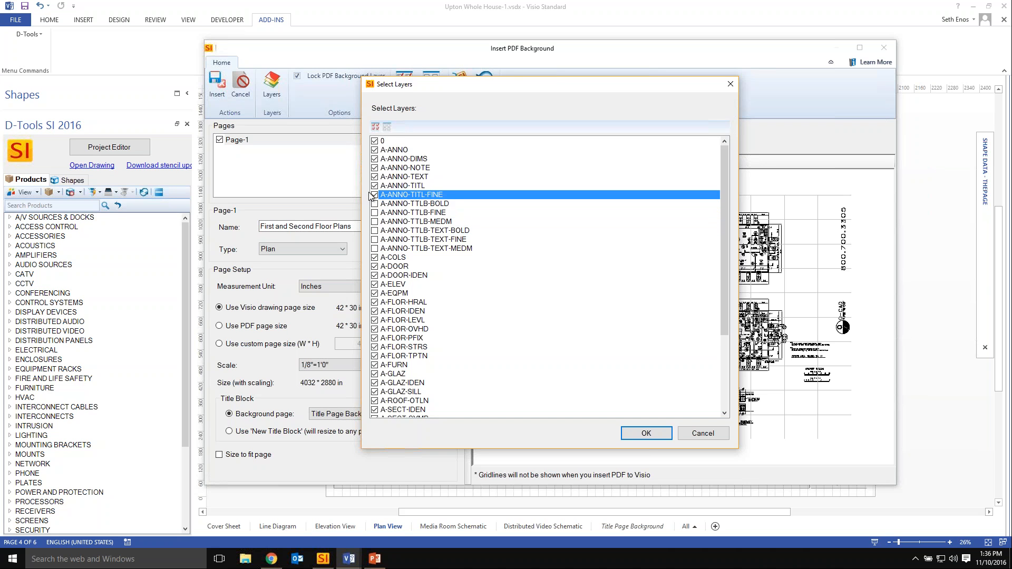
pyautogui.click(374, 177)
pyautogui.click(374, 168)
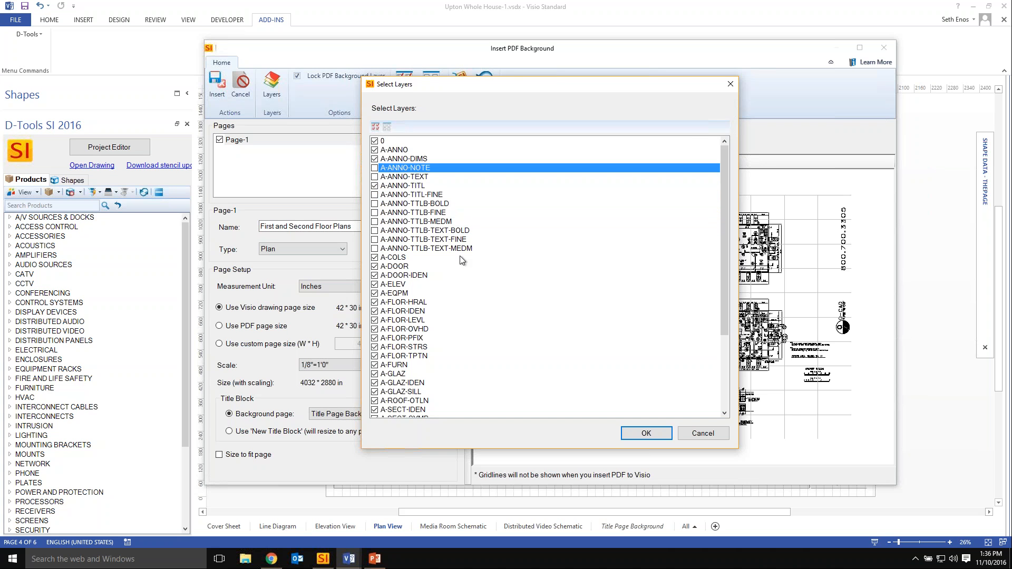
pyautogui.click(376, 159)
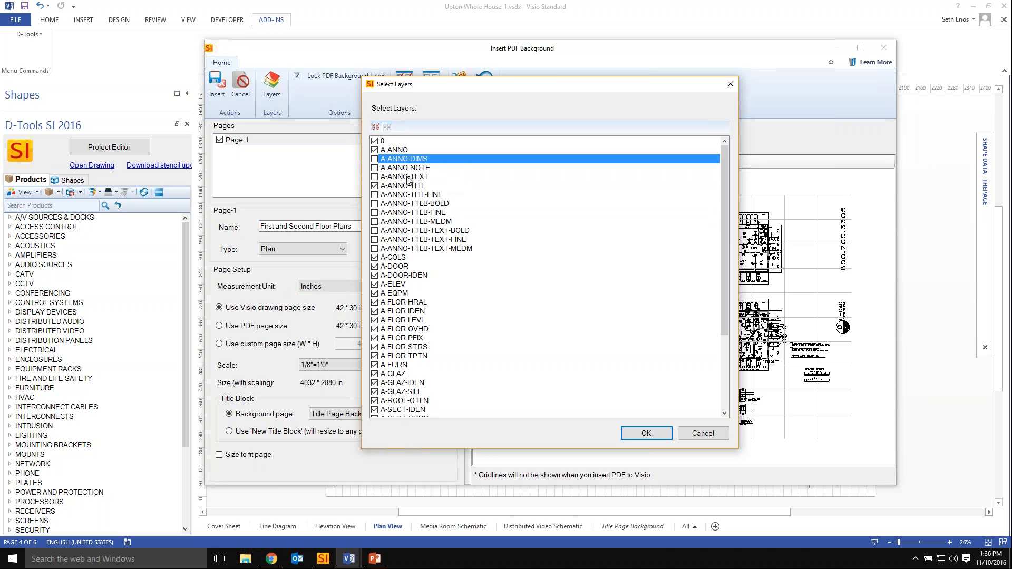
pyautogui.click(646, 433)
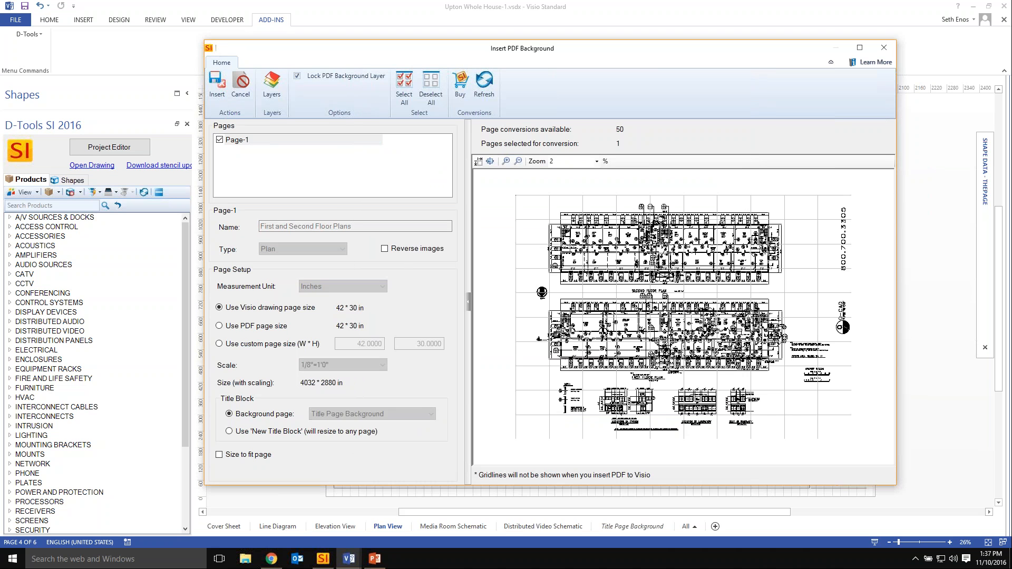
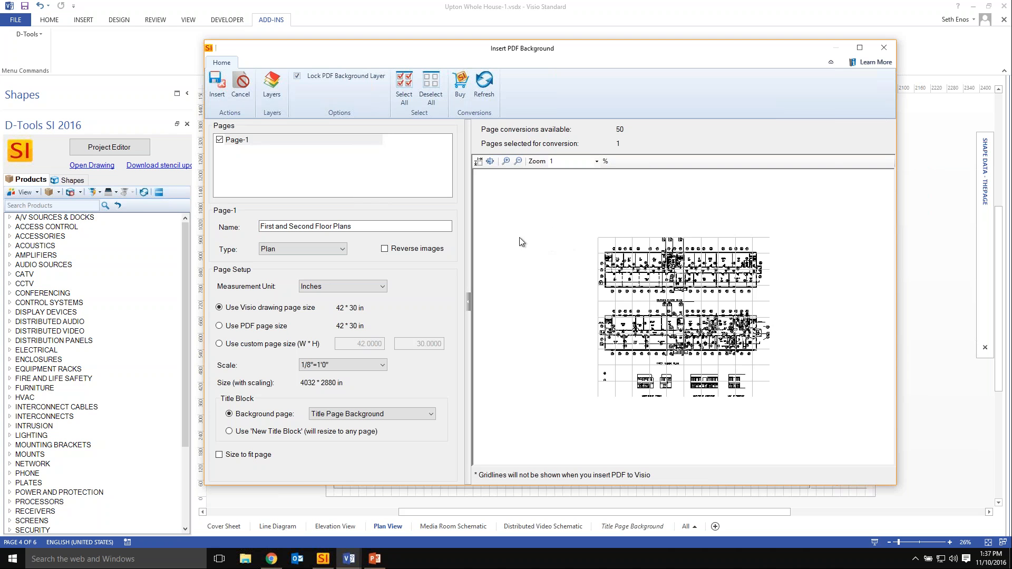
# Insert the configured PDF page as a Visio drawing background and unlock its PDF Background layer.
pyautogui.click(216, 96)
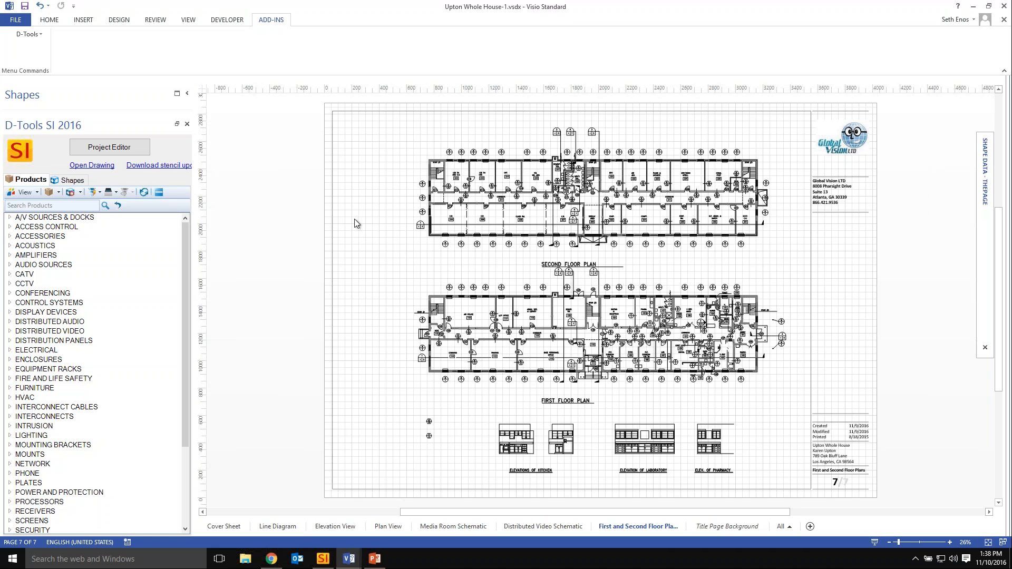
pyautogui.click(50, 20)
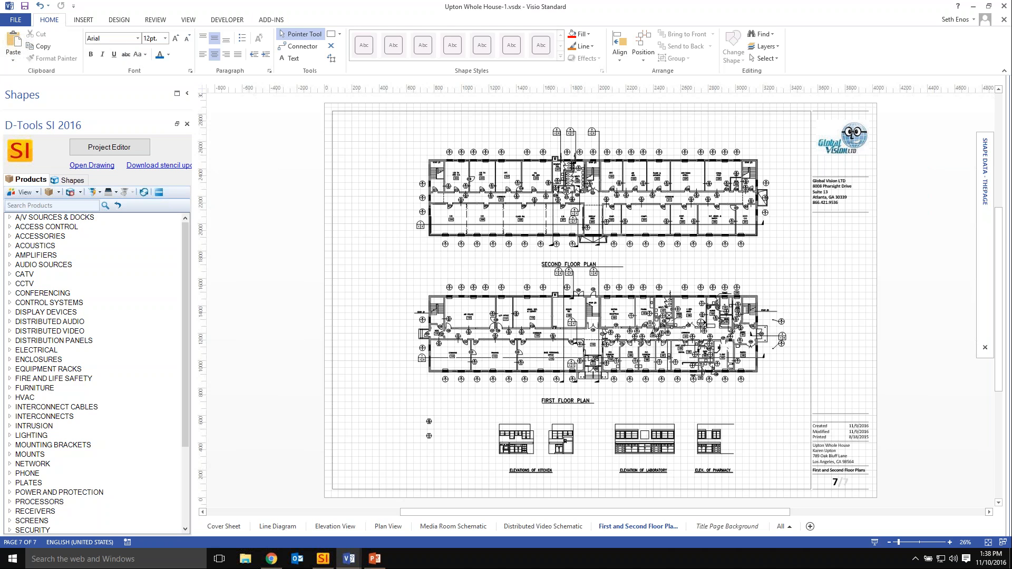
pyautogui.click(775, 47)
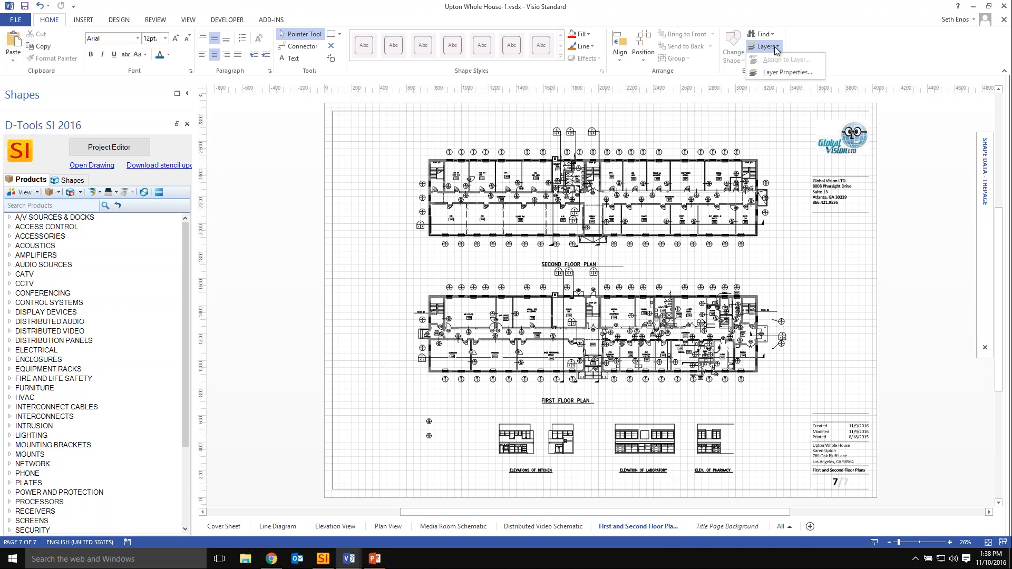
pyautogui.click(791, 77)
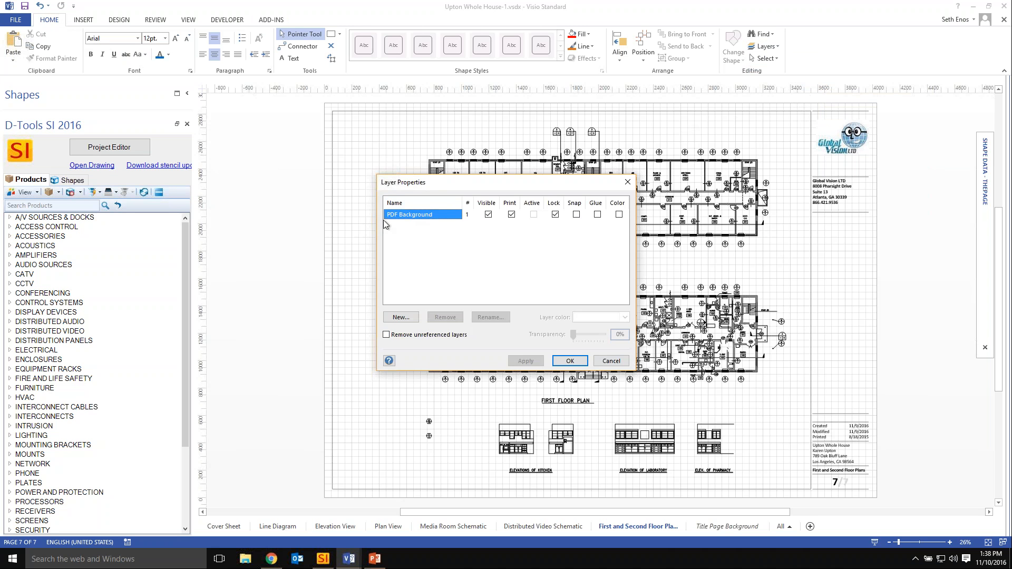
pyautogui.click(555, 215)
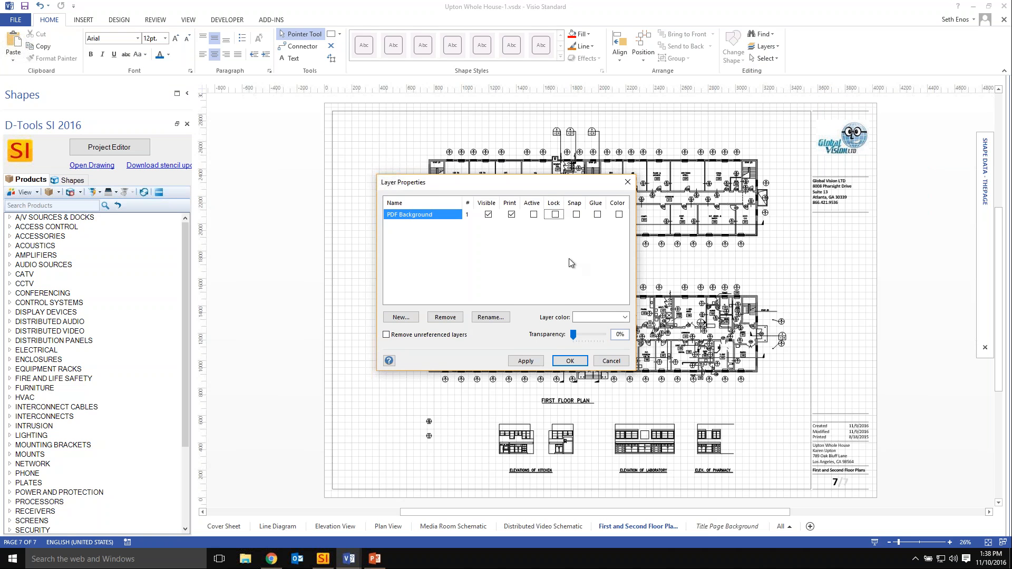
pyautogui.click(570, 361)
# Move the floor plan picture across the page, placing it clear of the title block.
pyautogui.moveTo(633, 222); pyautogui.dragTo(574, 220)
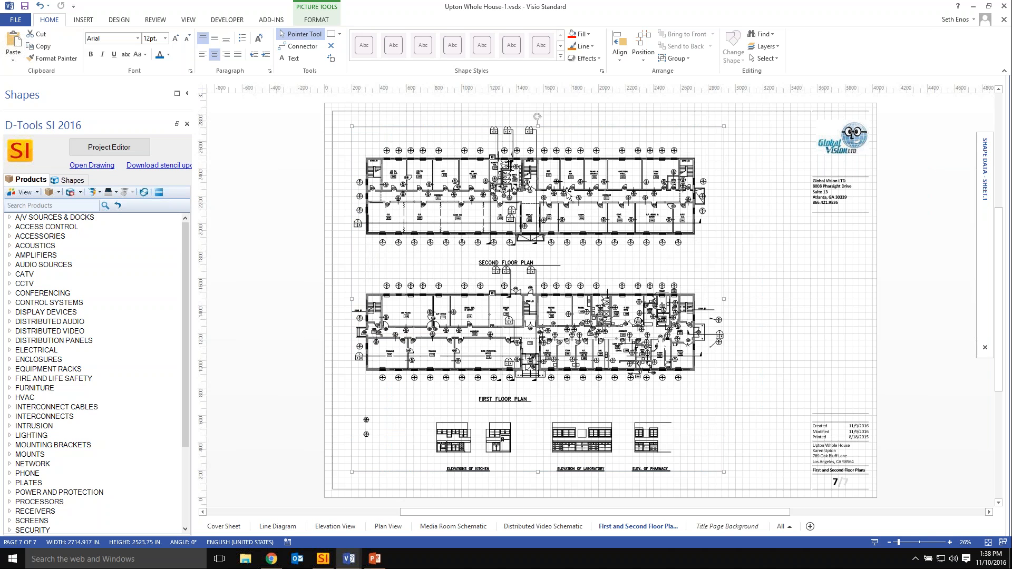
pyautogui.moveTo(561, 187); pyautogui.dragTo(657, 183)
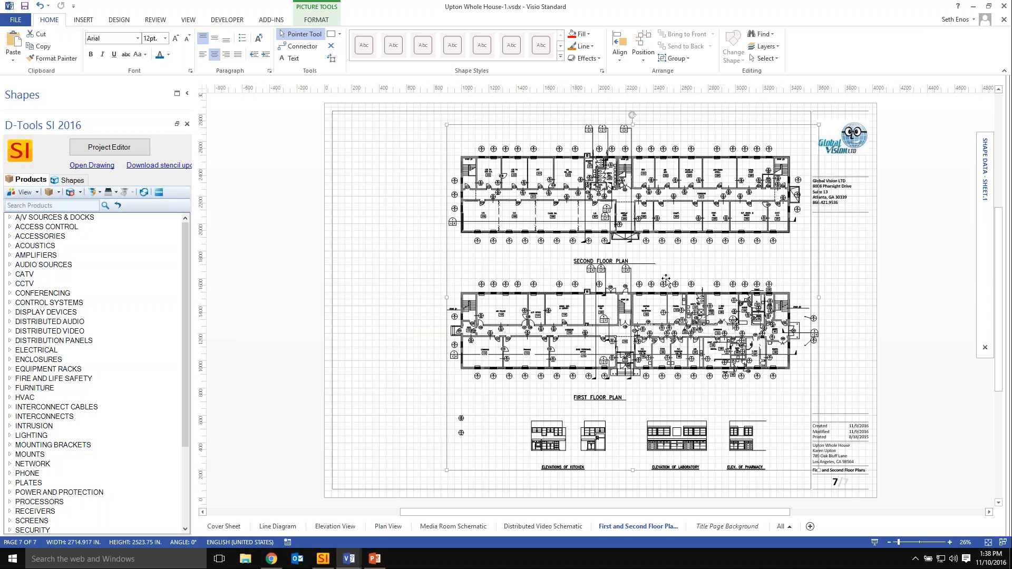
pyautogui.moveTo(610, 202); pyautogui.dragTo(521, 202)
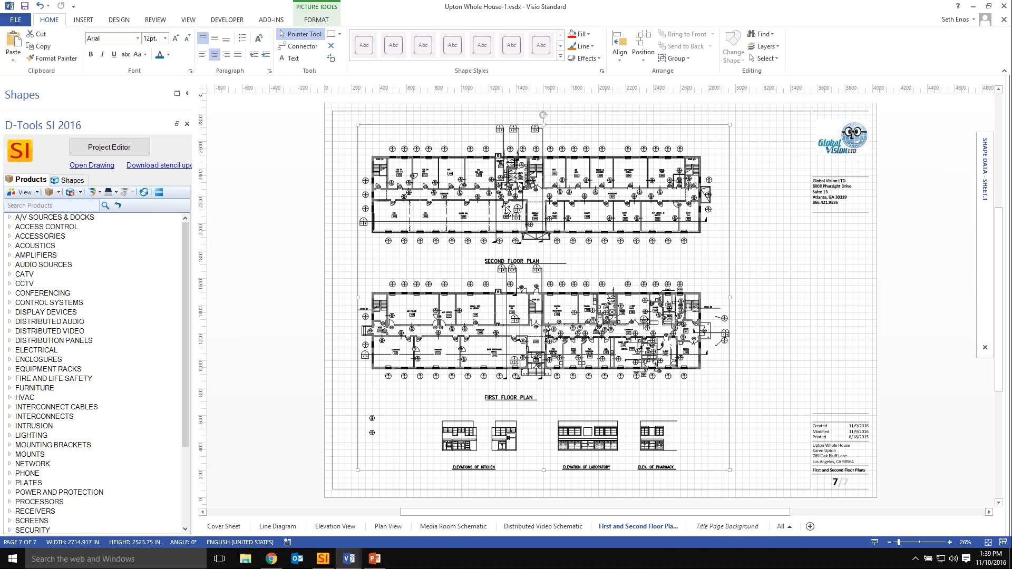
# Lock the PDF Background layer to fix the repositioned floor plans.
pyautogui.click(767, 46)
pyautogui.click(786, 72)
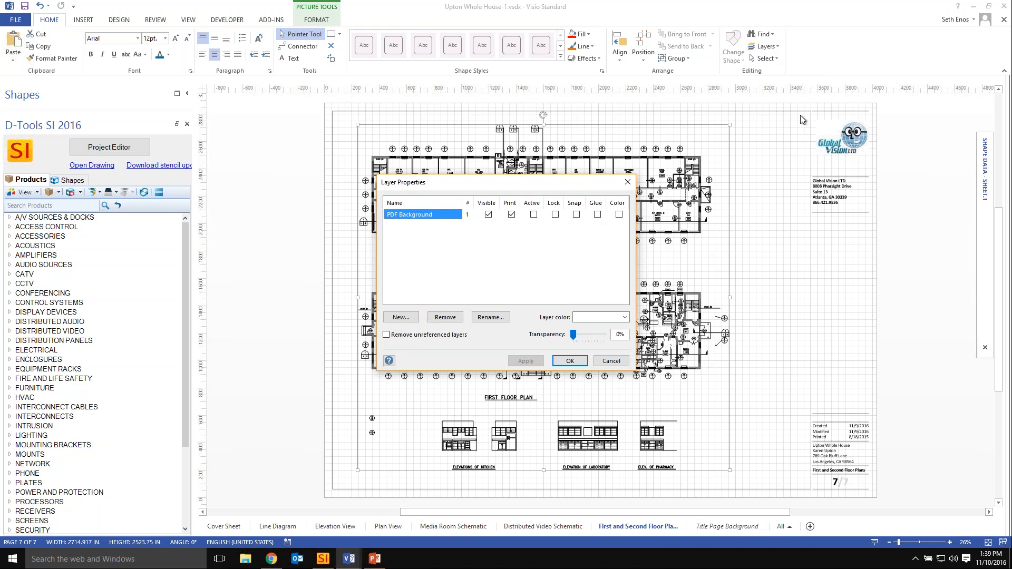
pyautogui.click(555, 215)
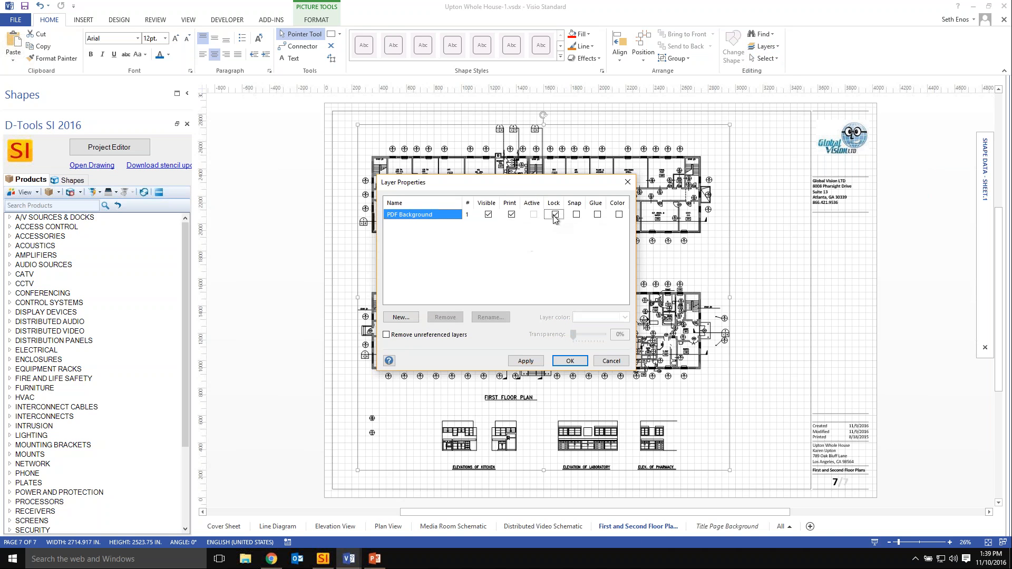
pyautogui.click(570, 361)
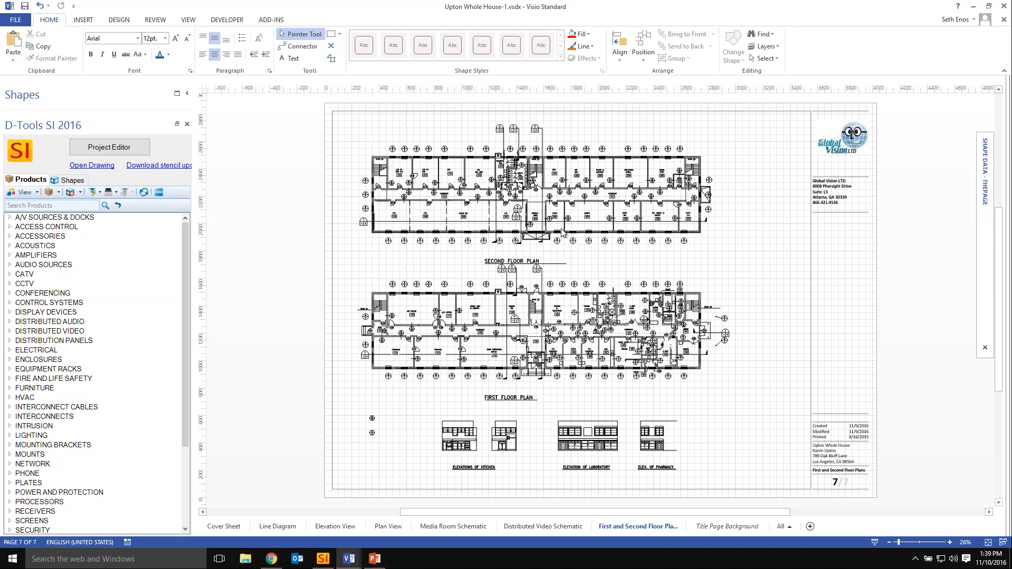
# Unlock the PDF Background layer so the floor plan picture can be edited.
pyautogui.click(765, 46)
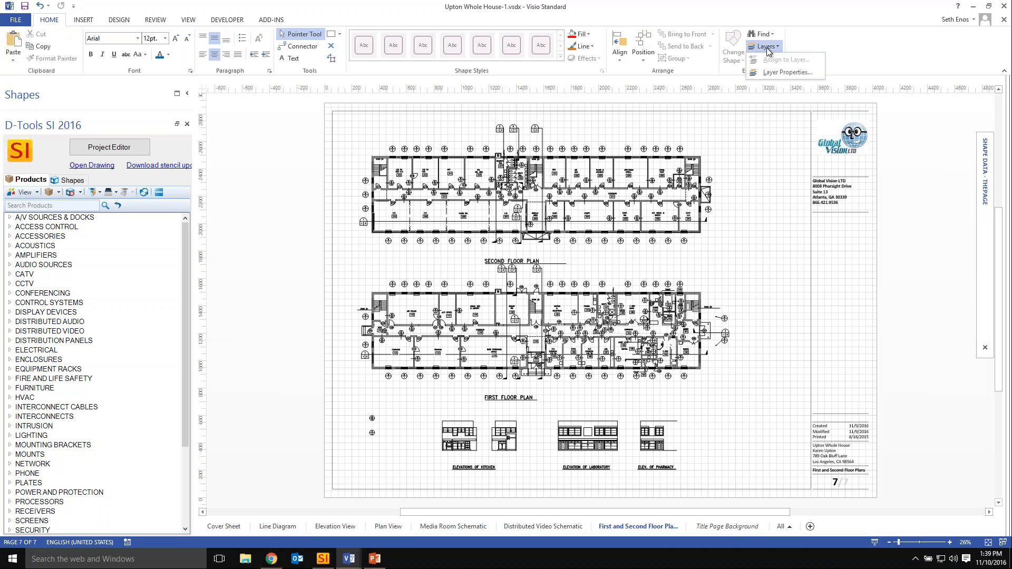
pyautogui.click(787, 72)
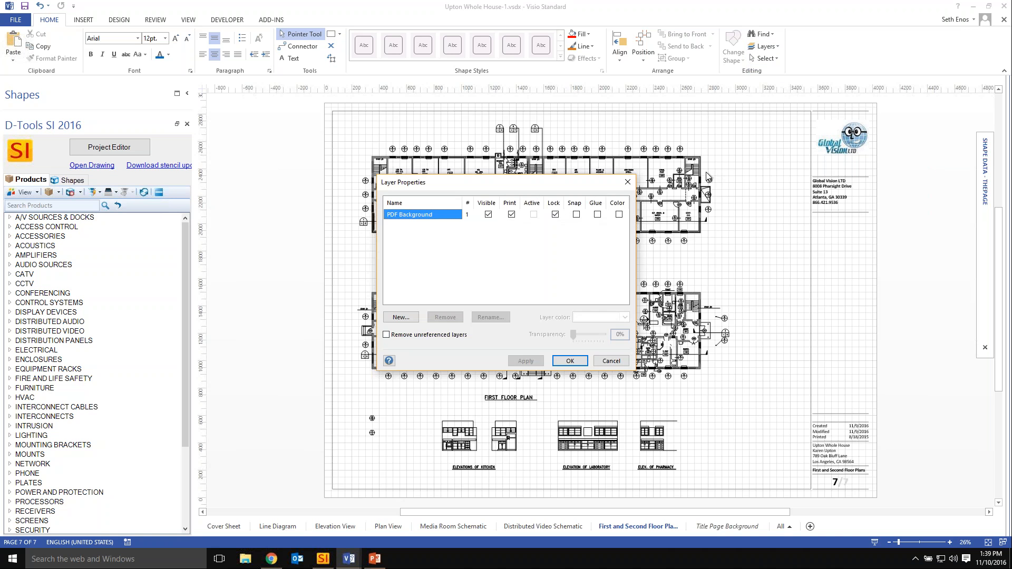
pyautogui.click(555, 216)
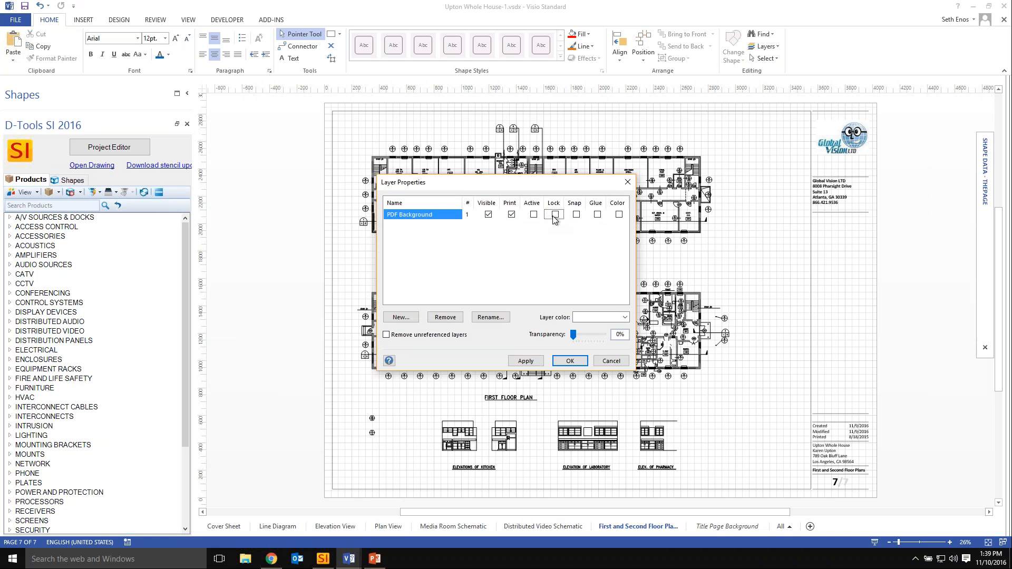
pyautogui.click(570, 361)
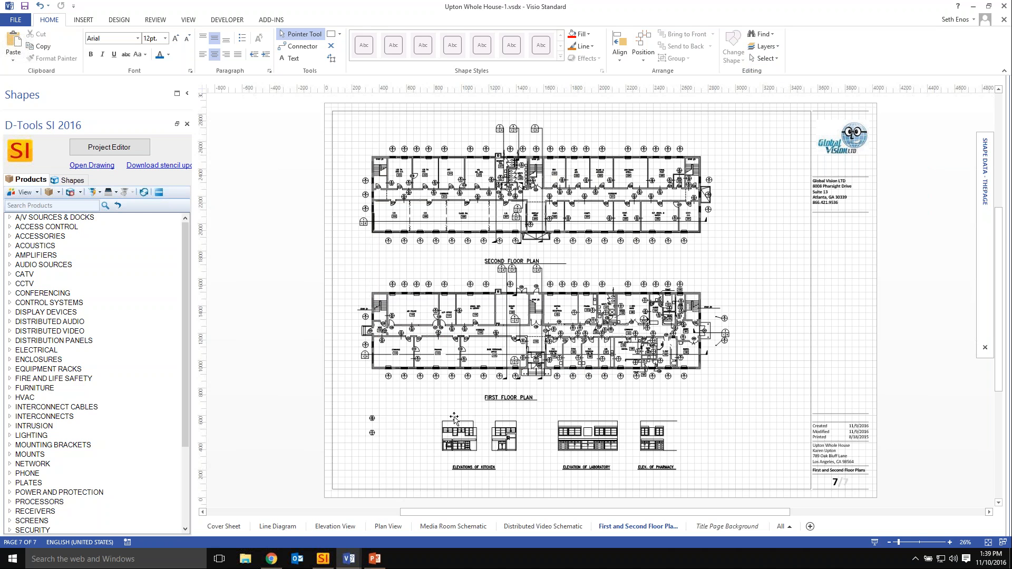
# Crop the elevation drawings off the bottom of the floor plan picture, leaving it about 2124 in high.
pyautogui.click(535, 179)
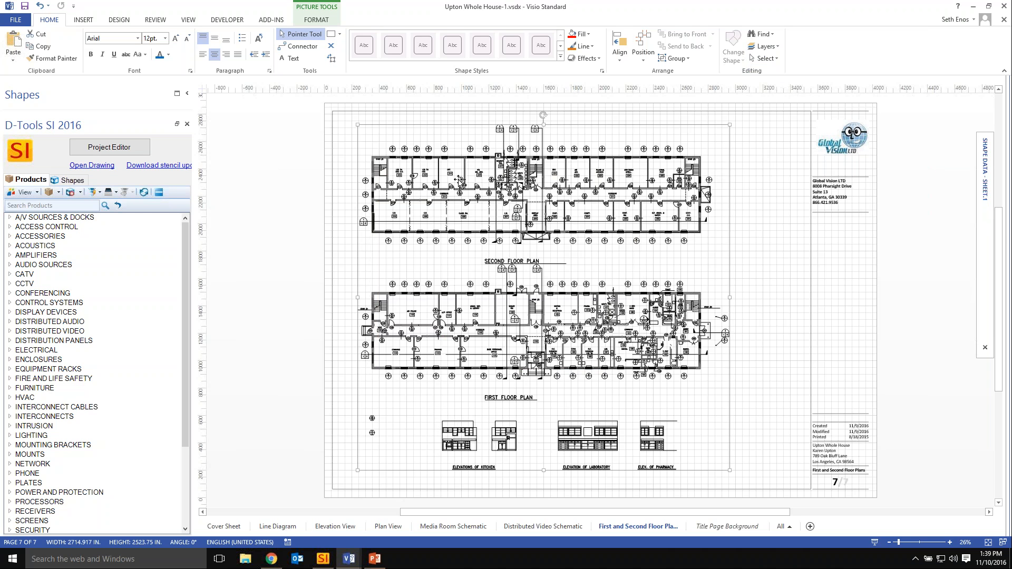
pyautogui.click(319, 21)
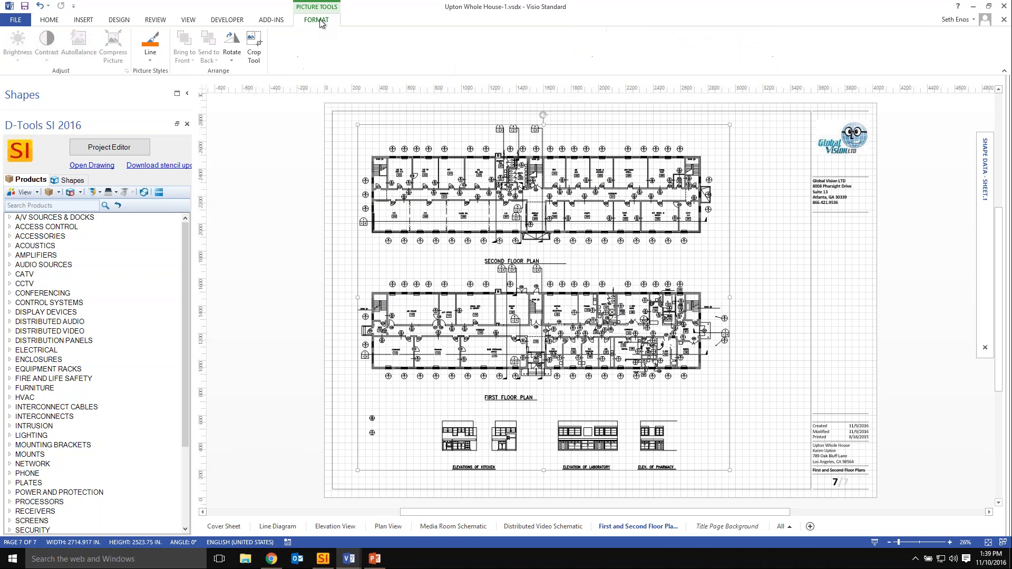
pyautogui.click(255, 46)
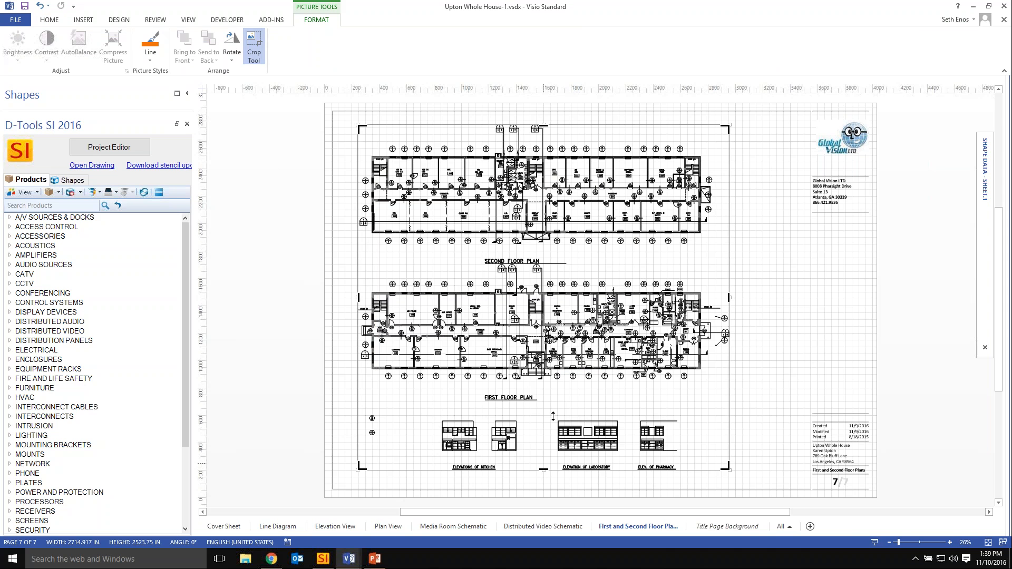
pyautogui.moveTo(553, 417); pyautogui.dragTo(545, 416)
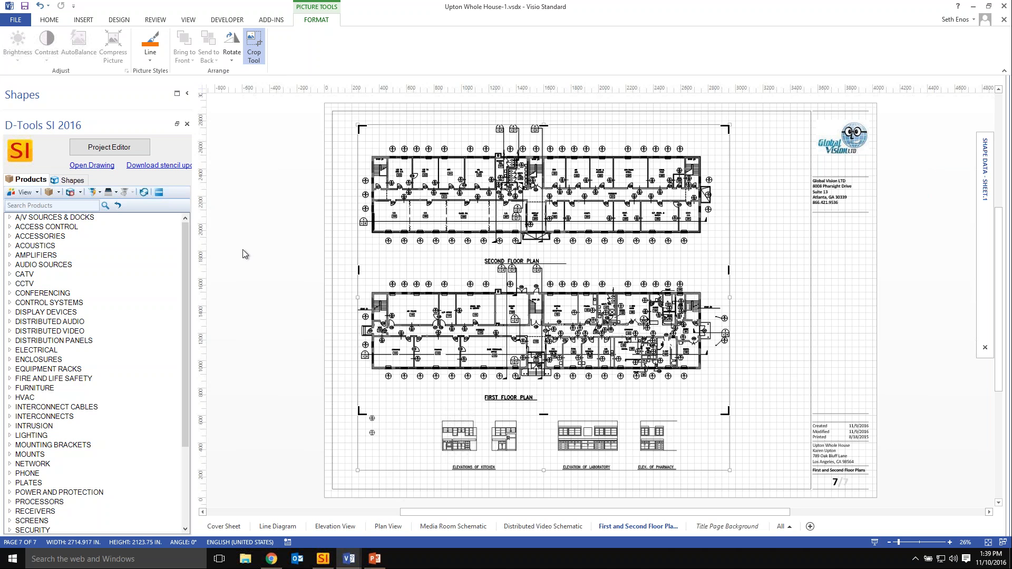
pyautogui.click(271, 208)
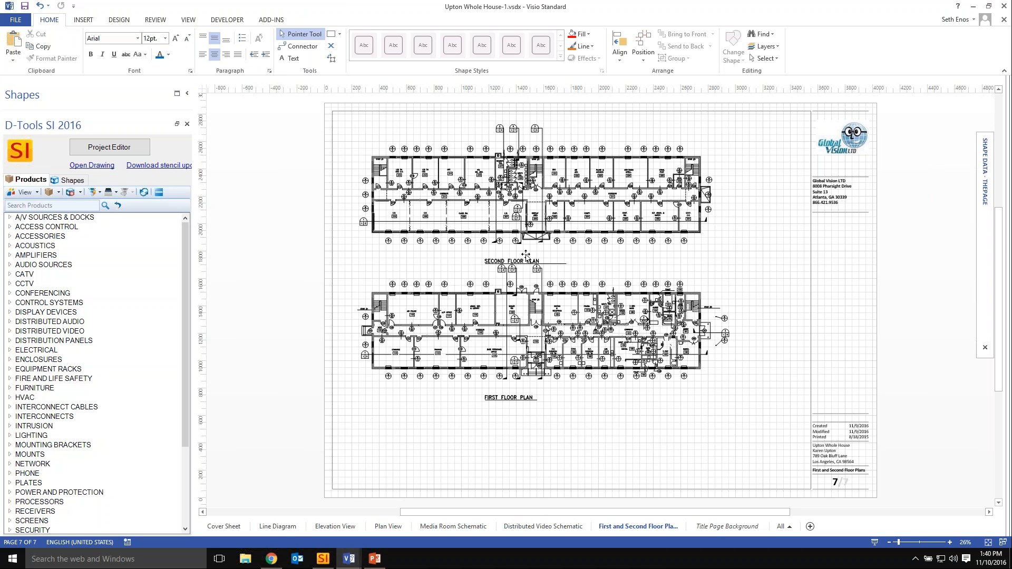
# Lock the PDF Background layer again to protect the cropped floor plans.
pyautogui.click(601, 231)
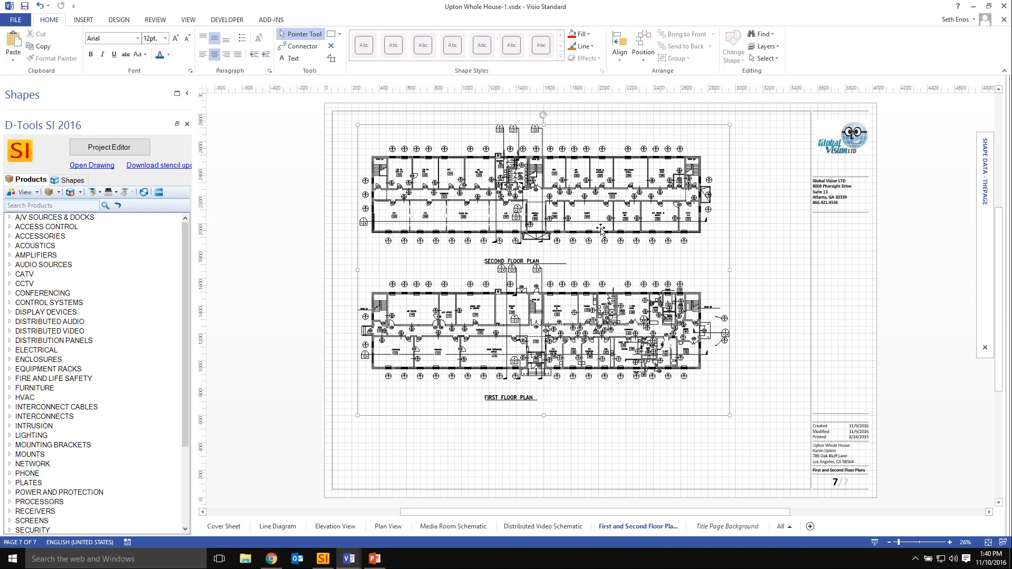
pyautogui.click(51, 21)
pyautogui.click(777, 46)
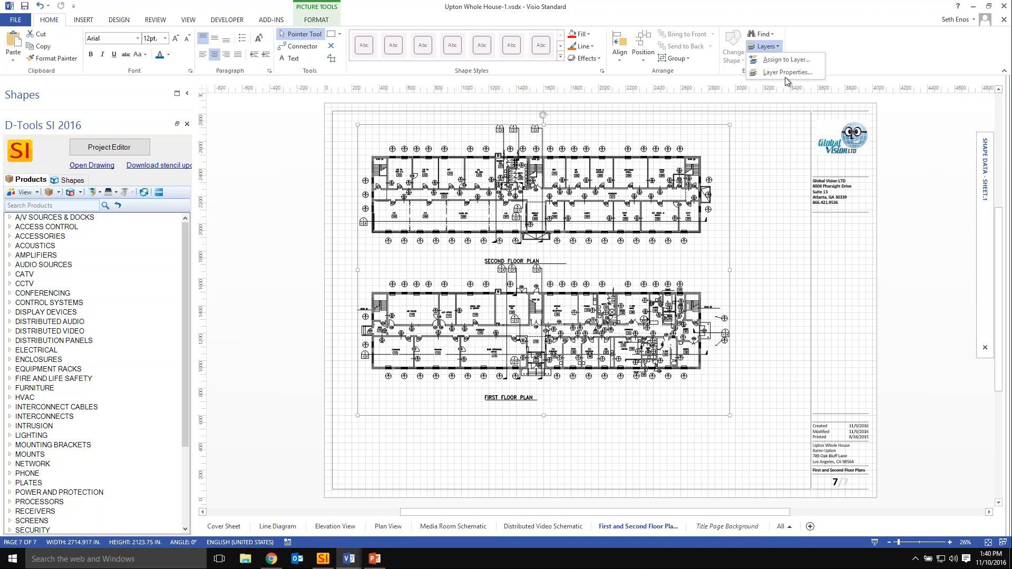
pyautogui.click(786, 74)
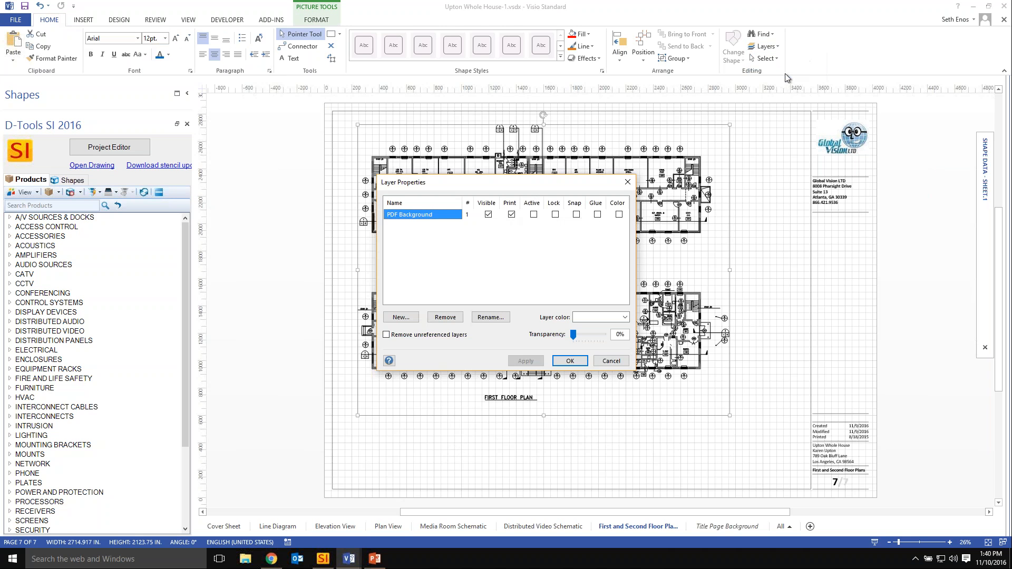
pyautogui.click(555, 215)
pyautogui.click(570, 362)
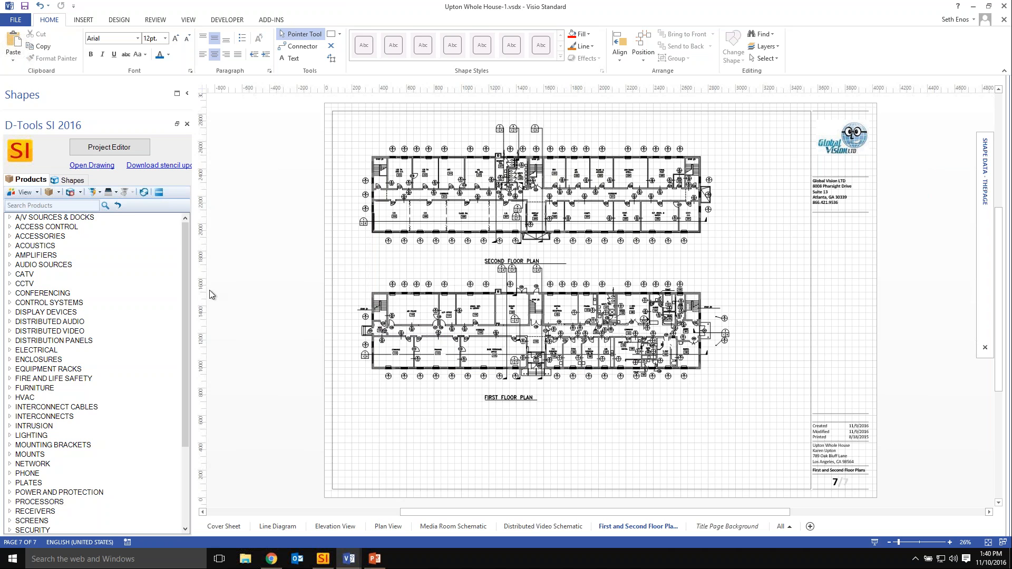
# Open the Project Editor maximized and collapse the whole item list to its location groups.
pyautogui.click(113, 151)
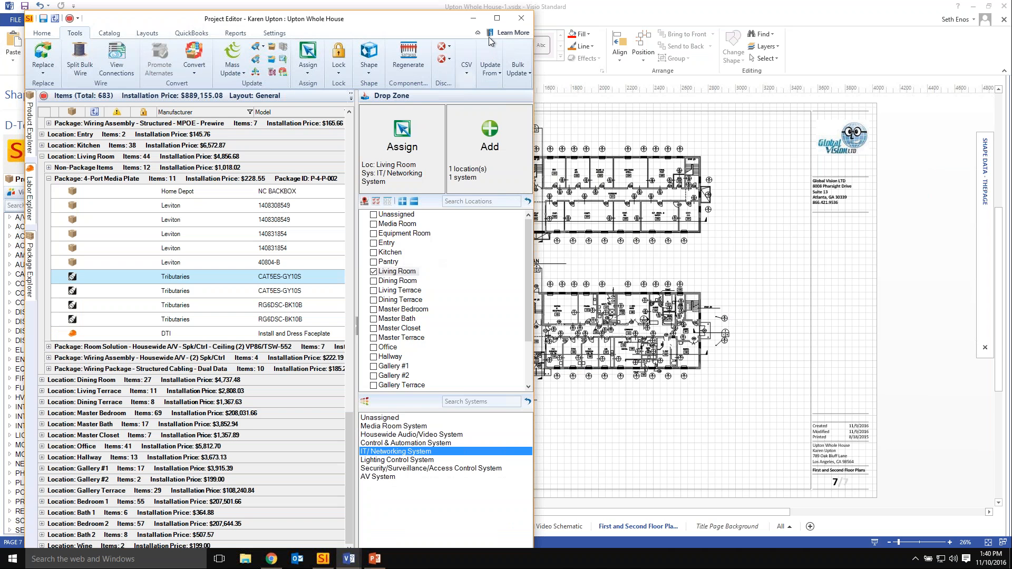
pyautogui.click(497, 18)
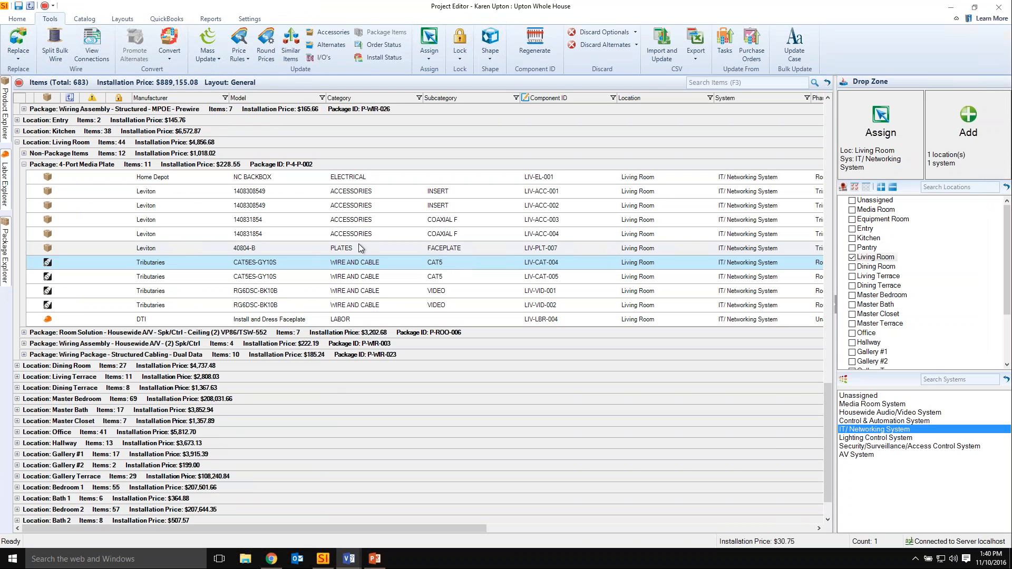
pyautogui.click(243, 250)
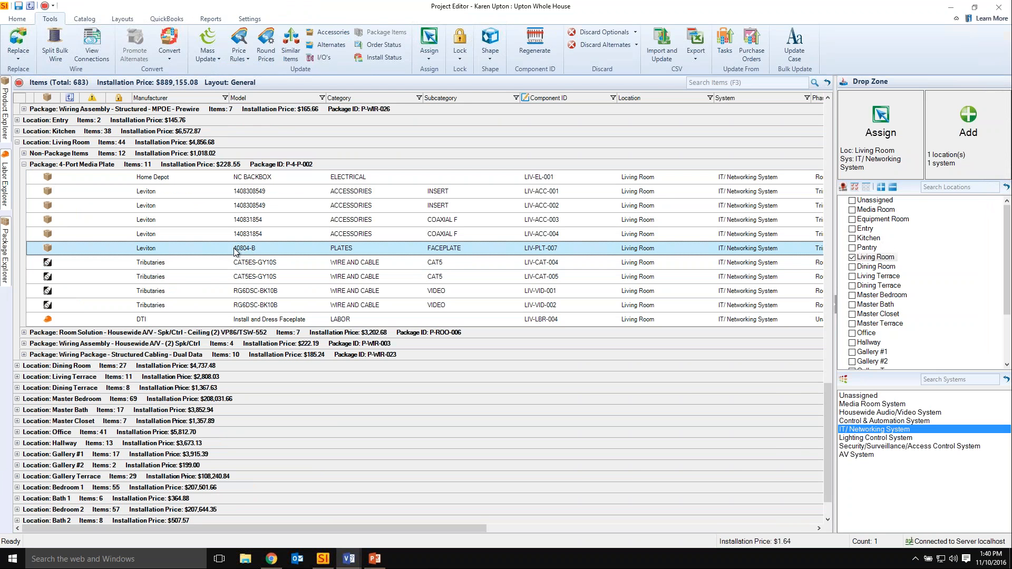
pyautogui.click(361, 208)
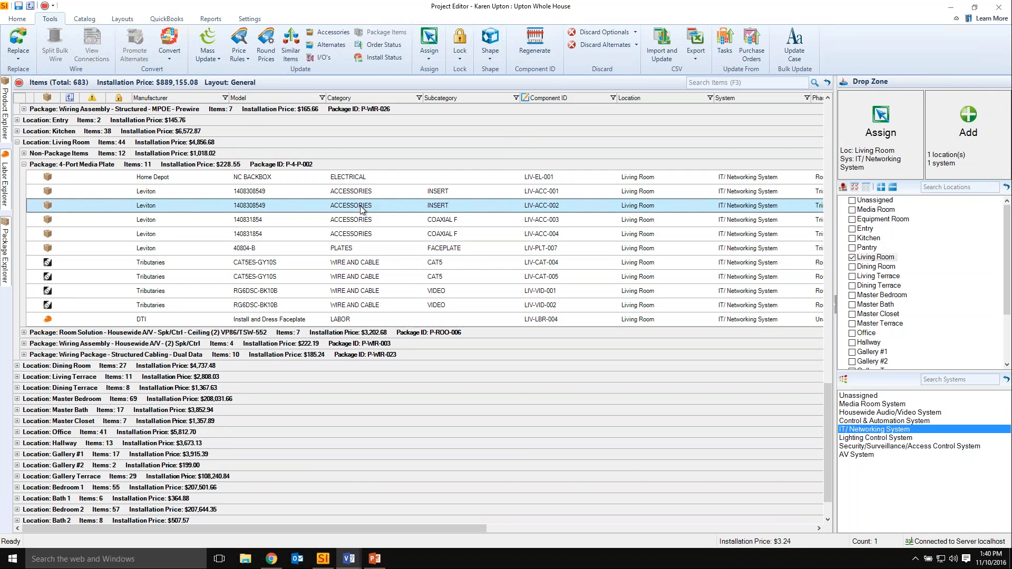
pyautogui.press('F5')
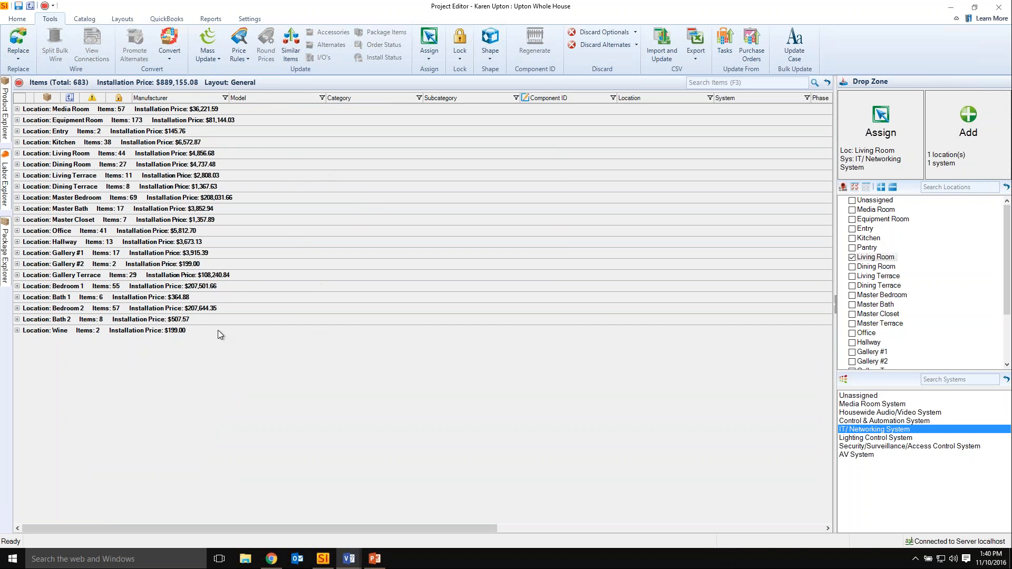
# Look up the Expand All, Collapse All, and Collapse All Packages commands and their shortcuts for the item list.
pyautogui.rightClick(386, 206)
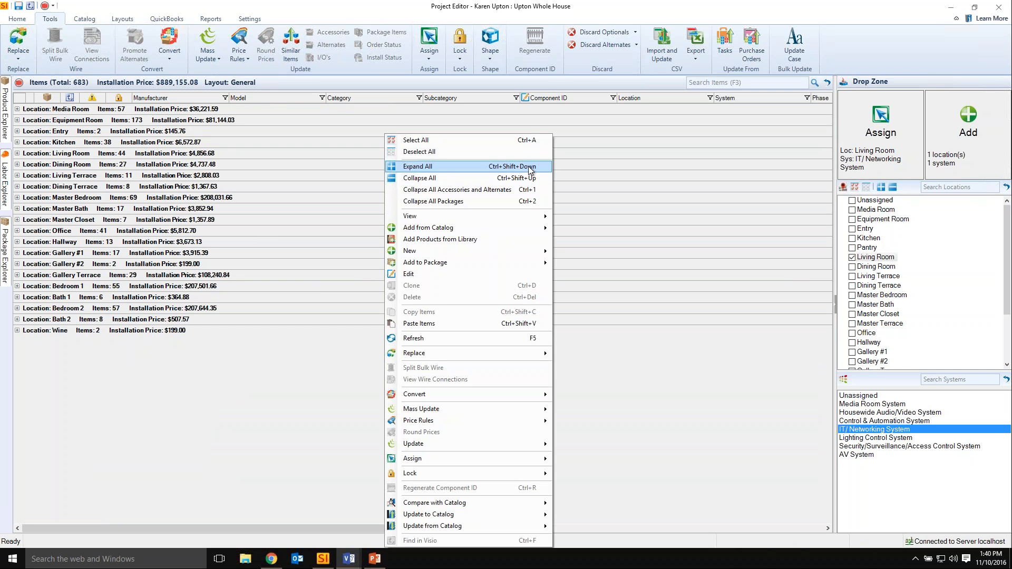
pyautogui.click(334, 180)
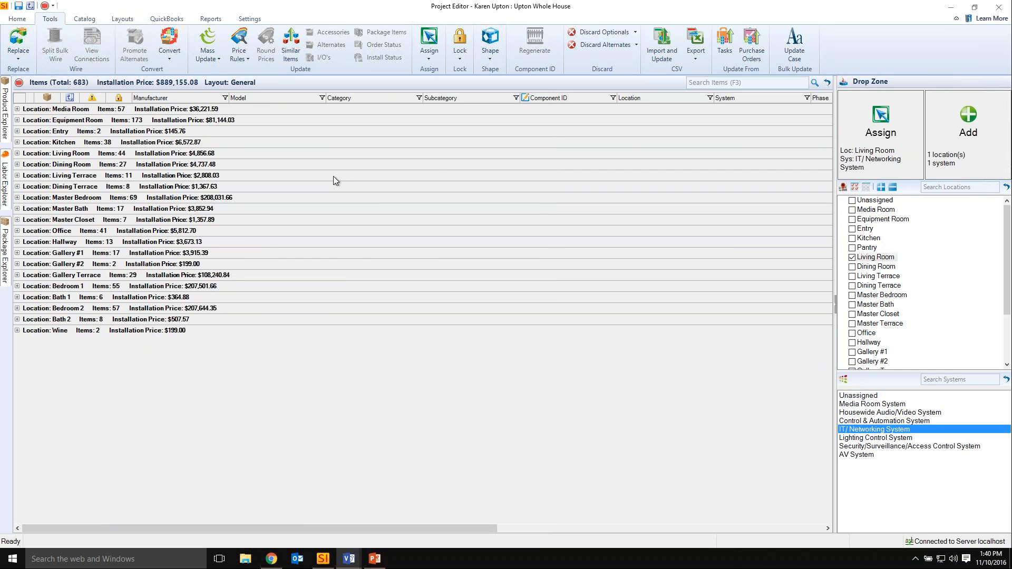
pyautogui.hotkey('ctrl', 'e')
pyautogui.hotkey('ctrl', 'shift', 'e')
pyautogui.rightClick(456, 165)
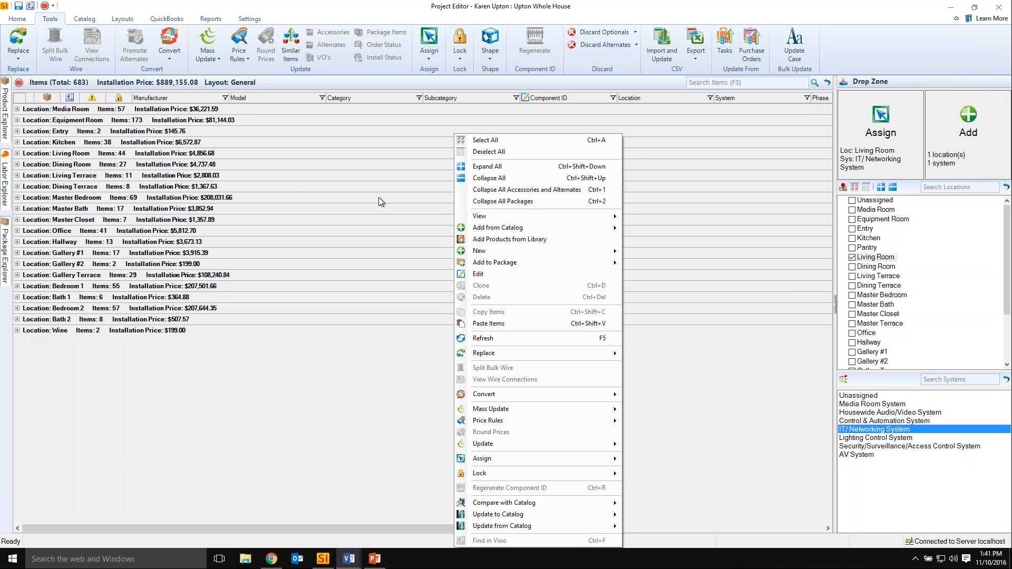
pyautogui.click(269, 169)
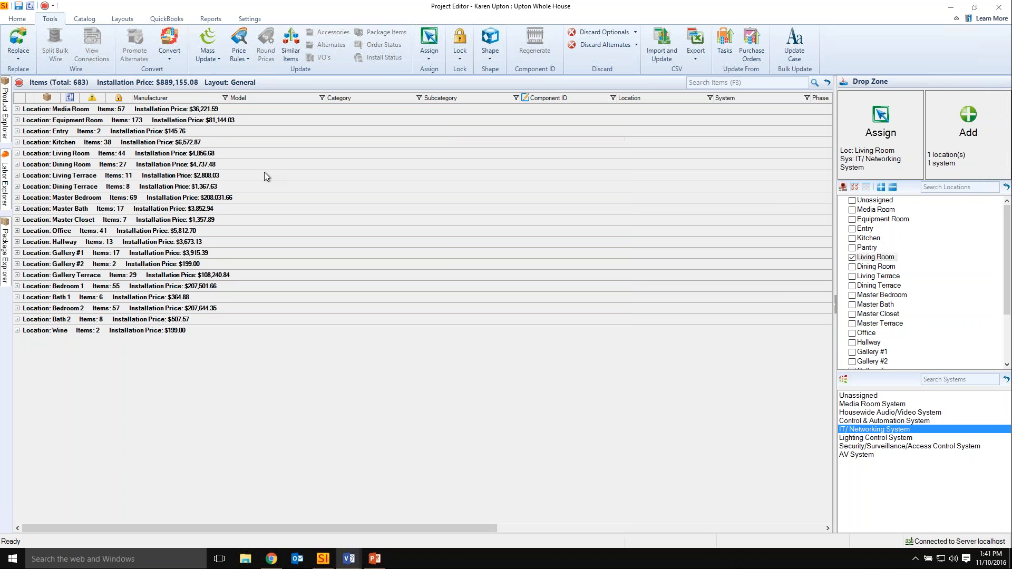
# Review the Project Editor options in the global Project Settings, keeping "Collapse all items on Project Editor open" at No, and save.
pyautogui.click(250, 19)
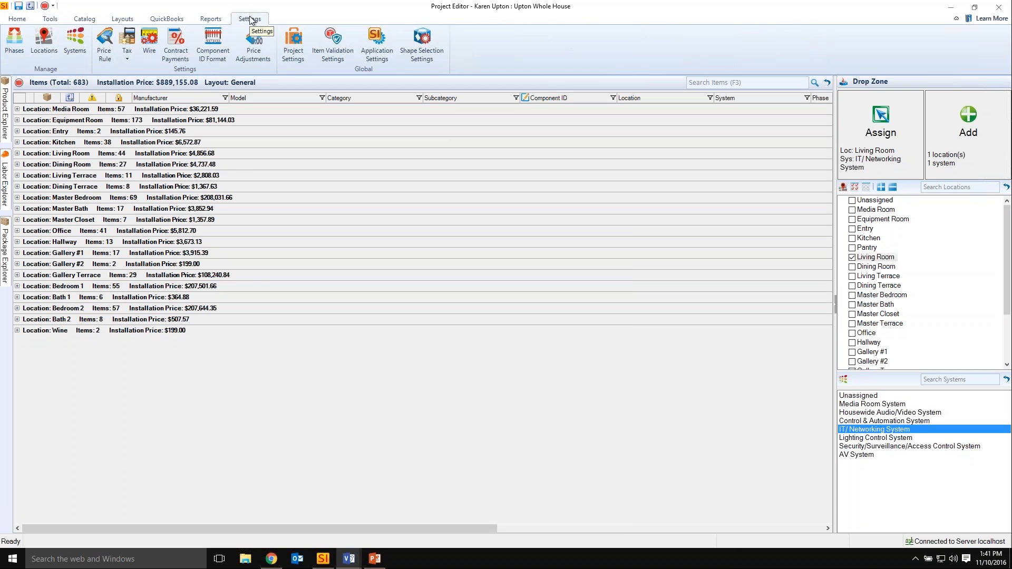
pyautogui.click(292, 49)
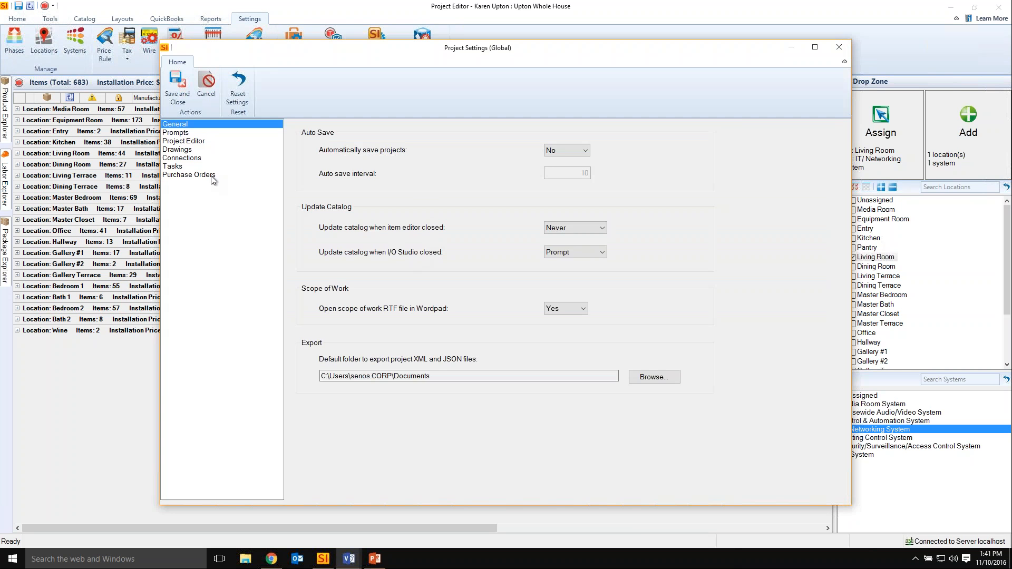
pyautogui.click(182, 143)
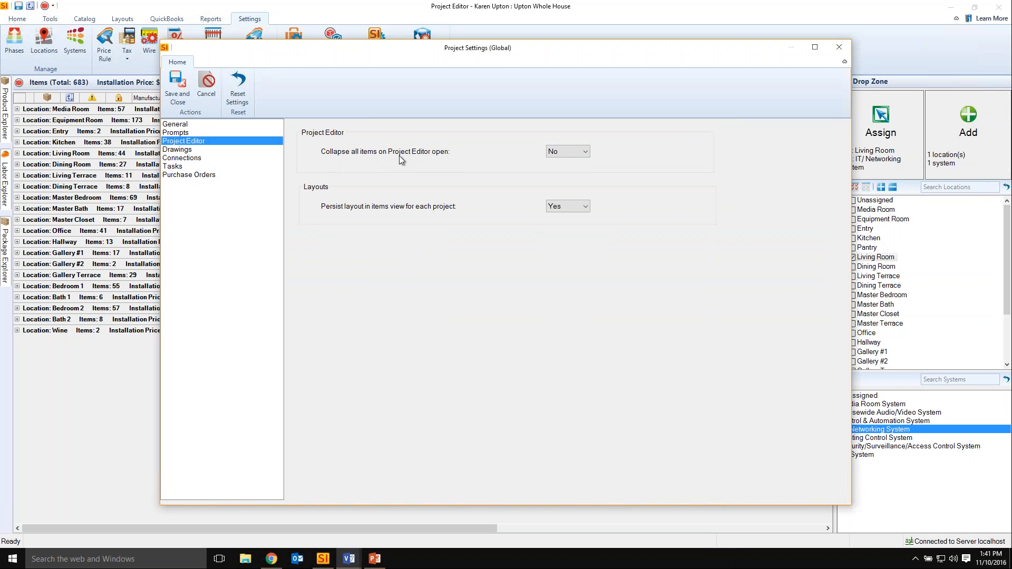
pyautogui.click(585, 151)
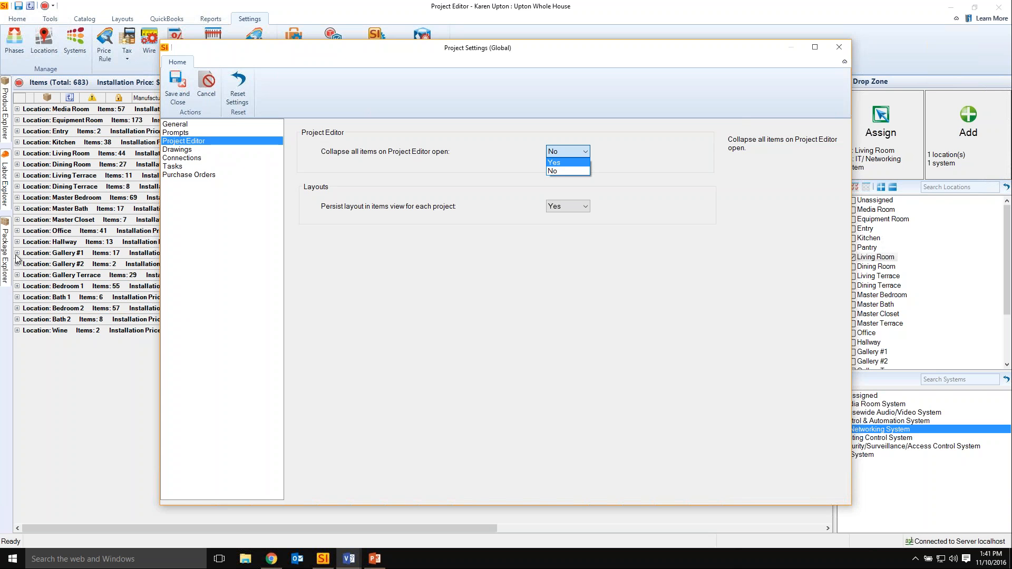
pyautogui.click(449, 308)
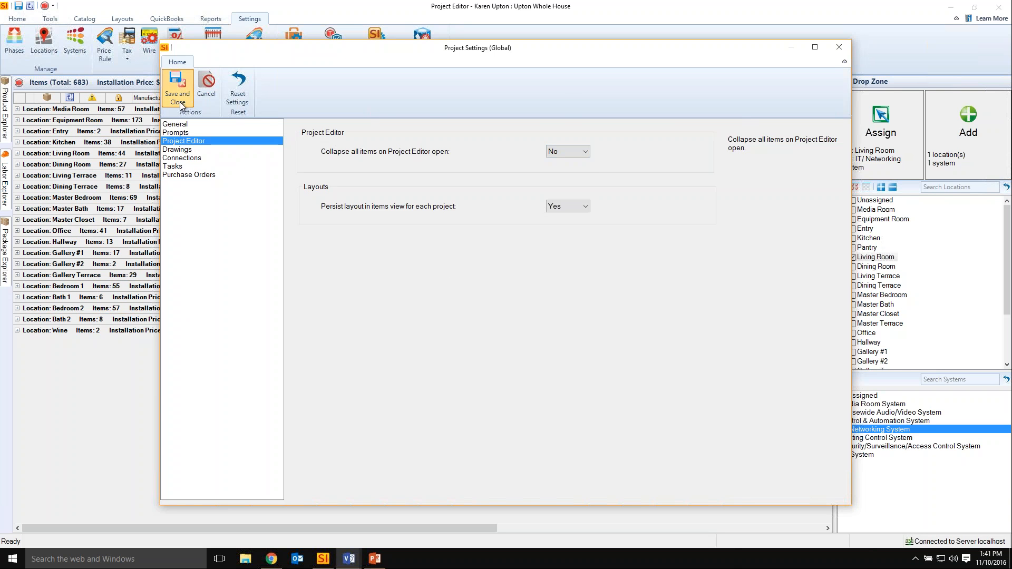
pyautogui.click(177, 83)
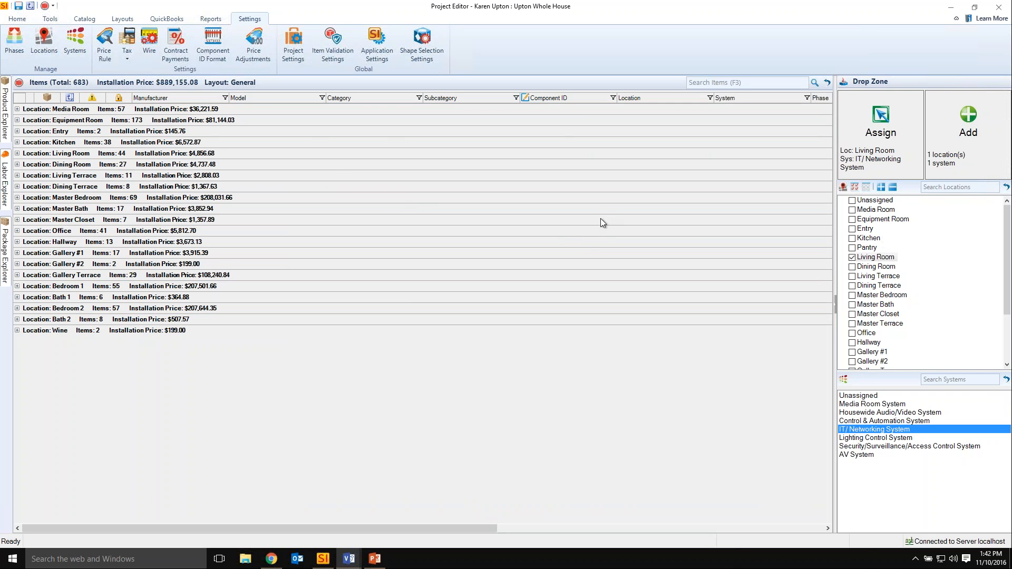